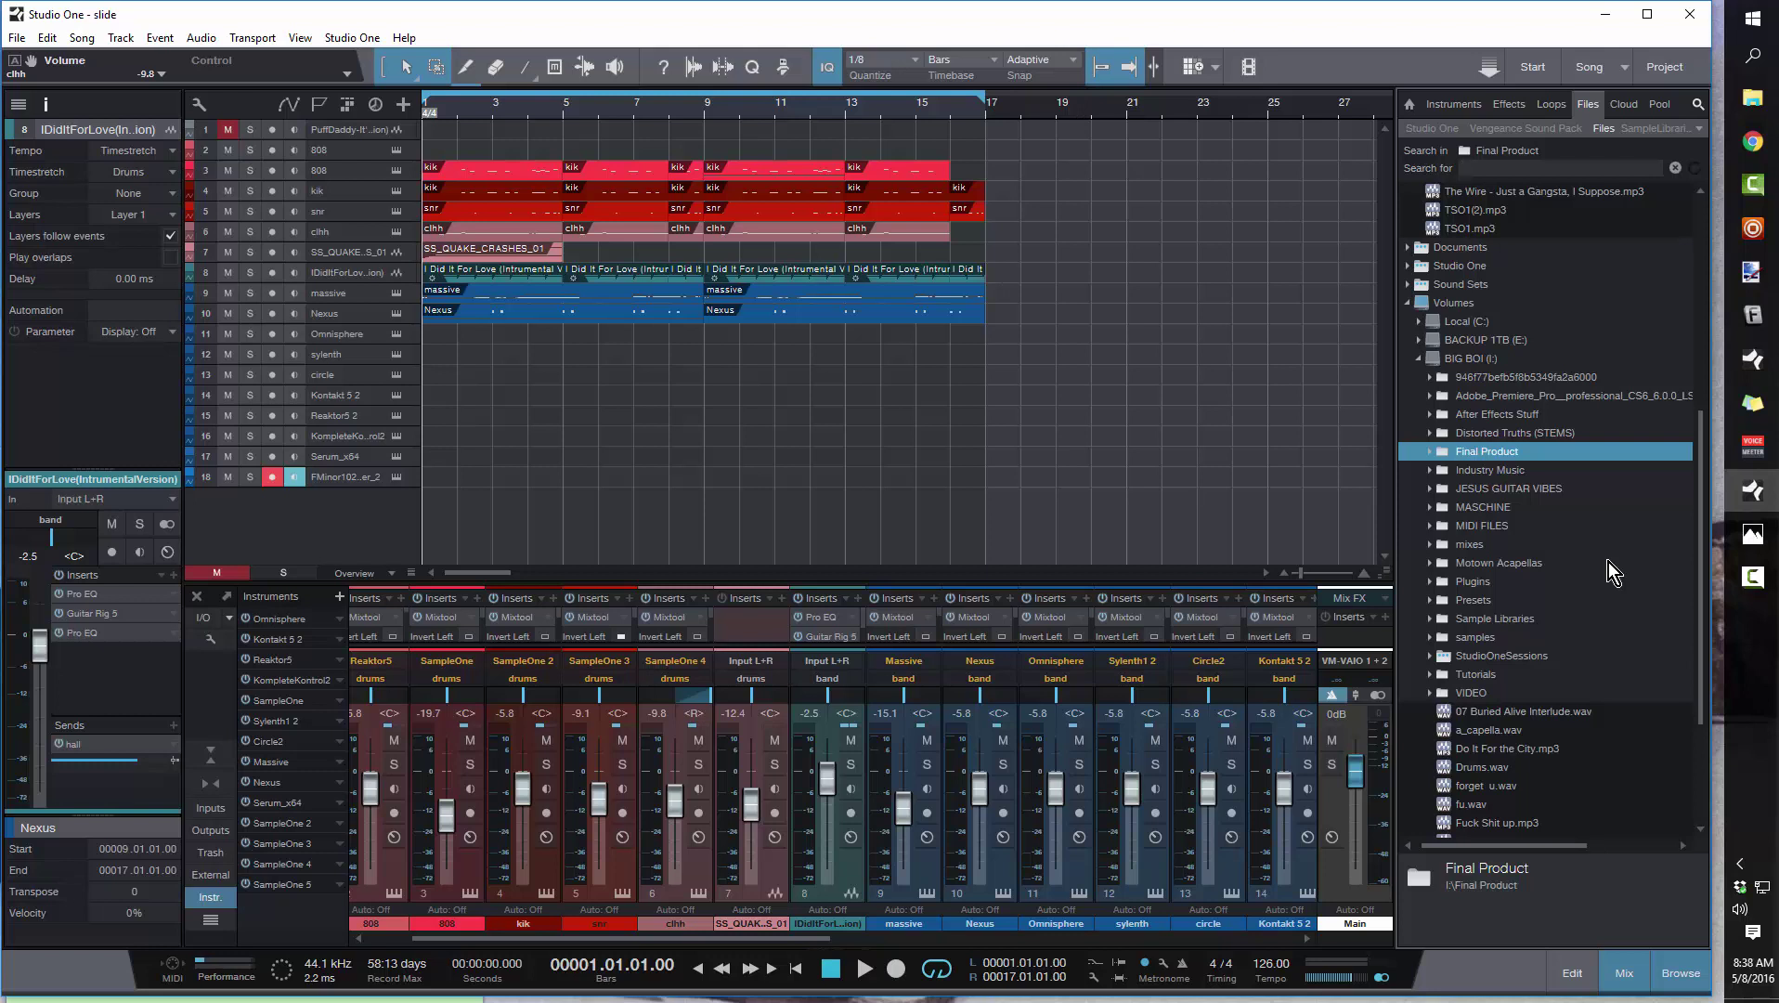
Step: Search the Final Product folder for "f minor" and look through the matching audio files
{"action": "type", "text": "minor"}
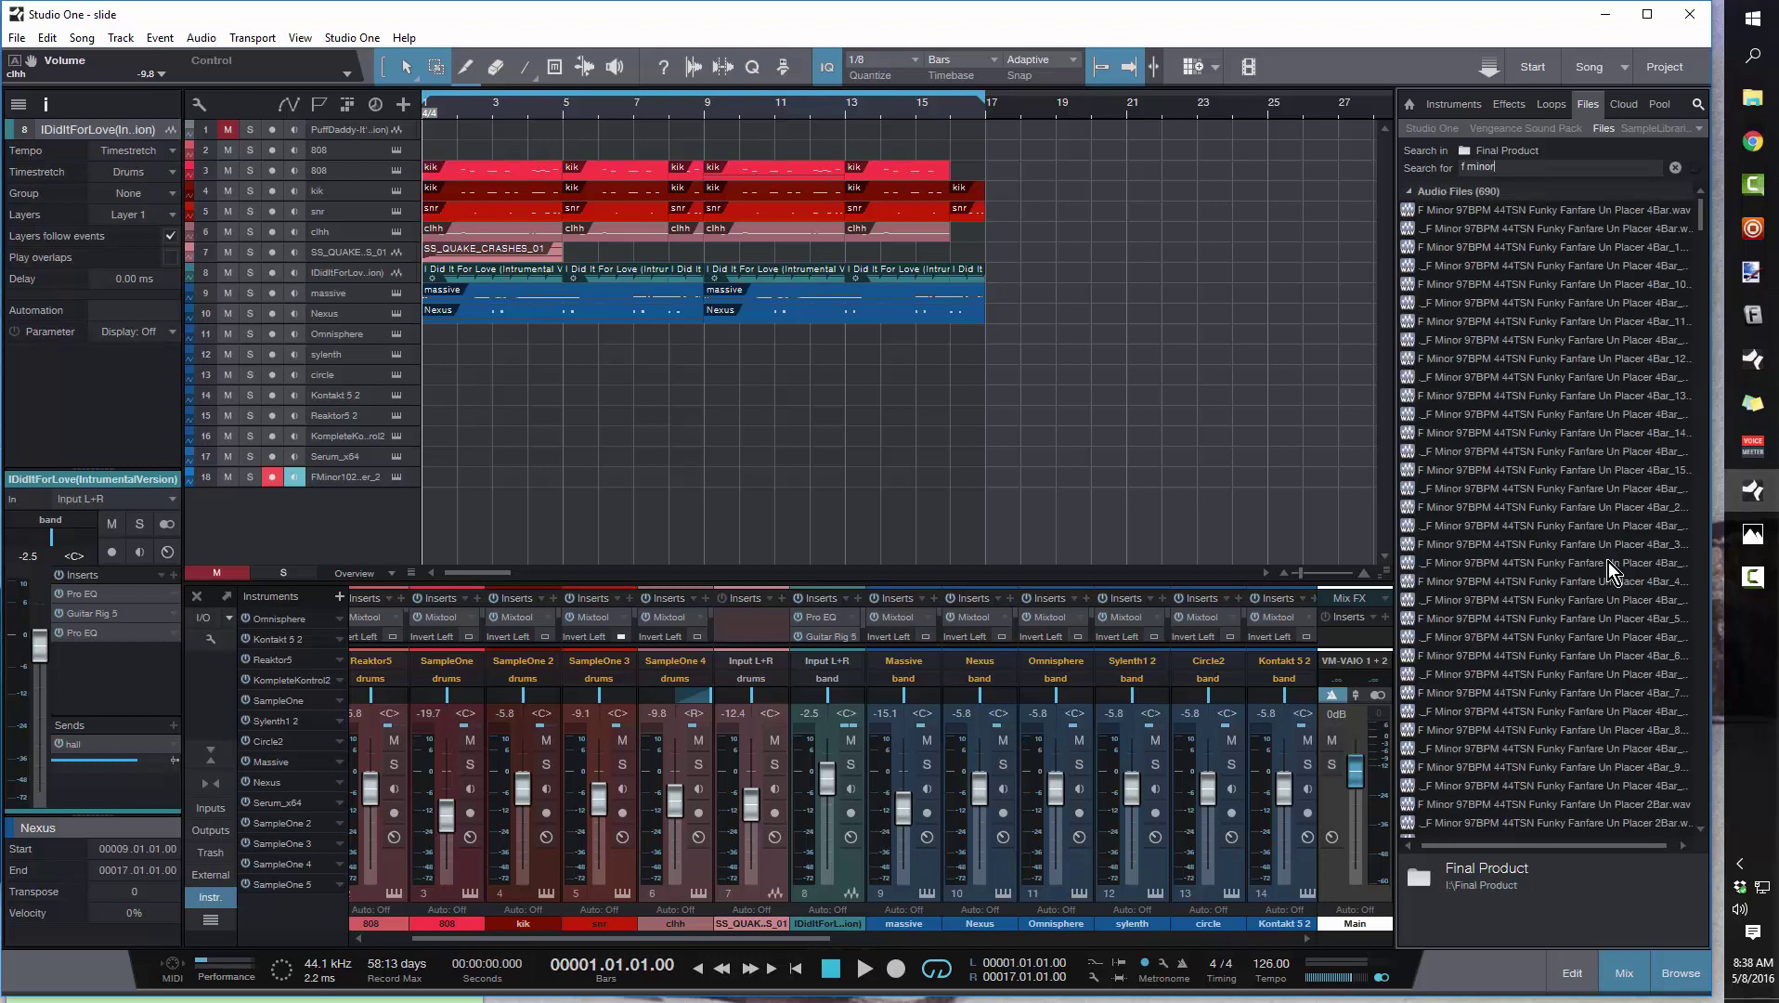
{"action": "scroll", "coordinate": [1524, 528], "scroll_direction": "down", "scroll_amount": 1}
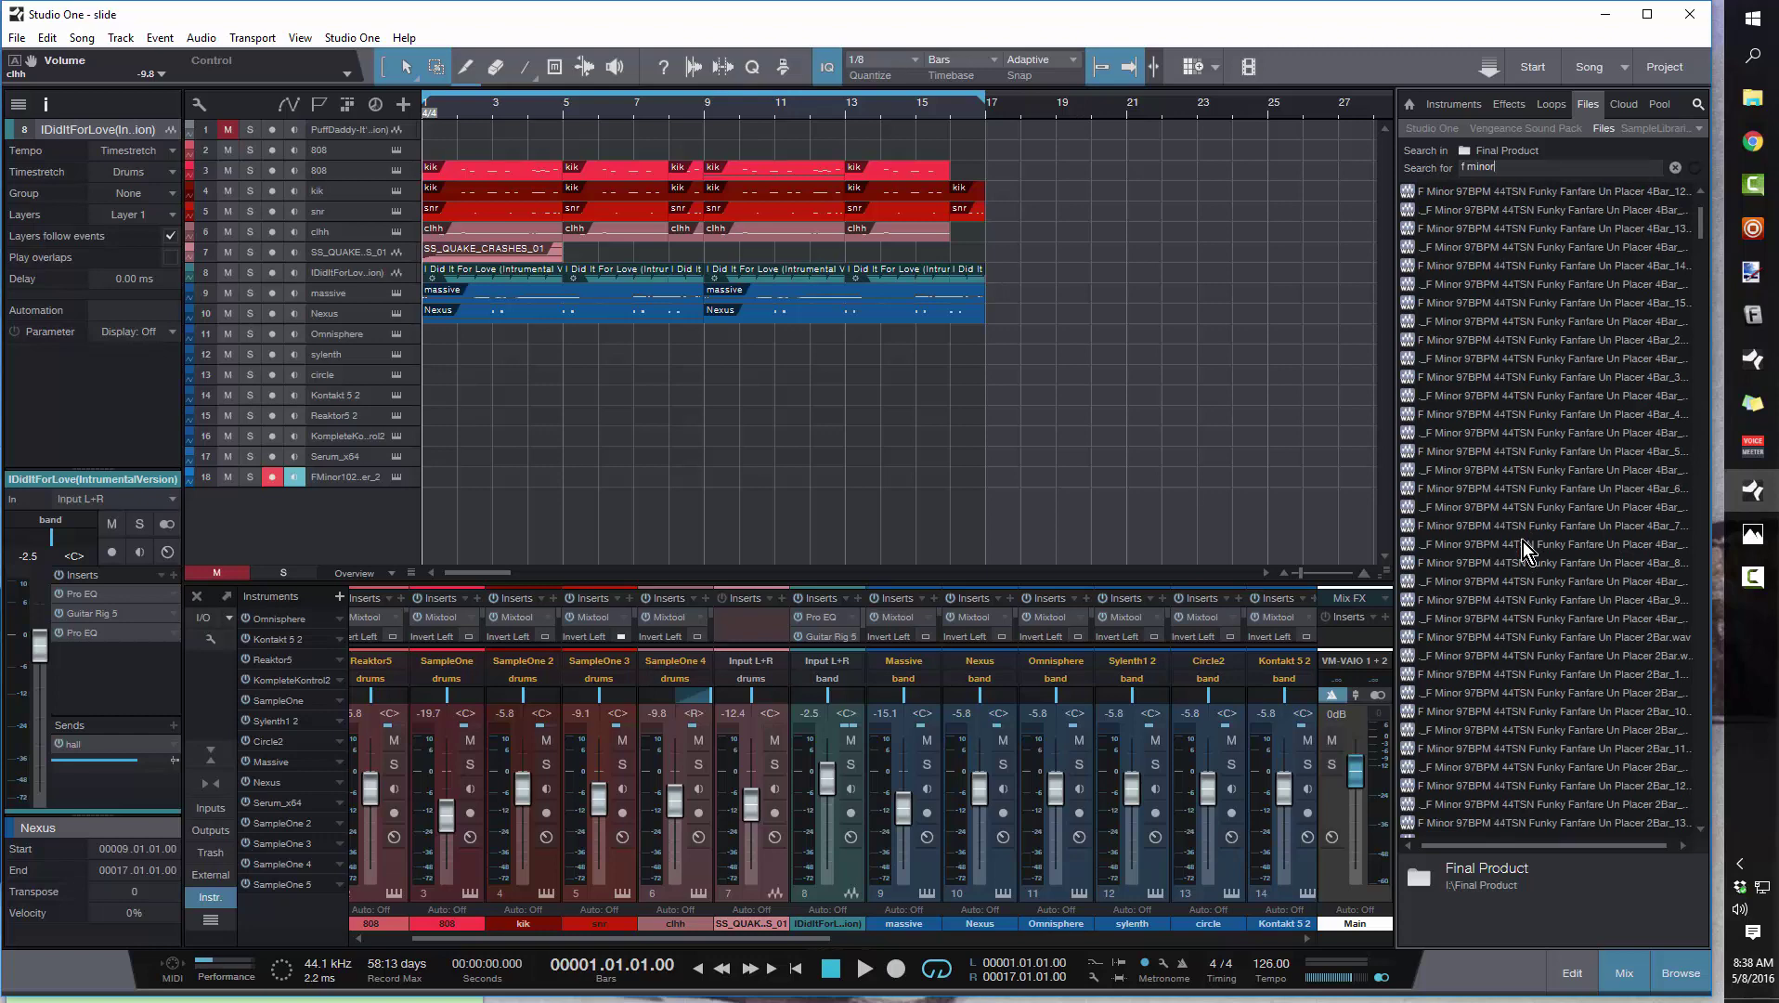
{"action": "scroll", "coordinate": [1520, 567], "scroll_direction": "up", "scroll_amount": 1}
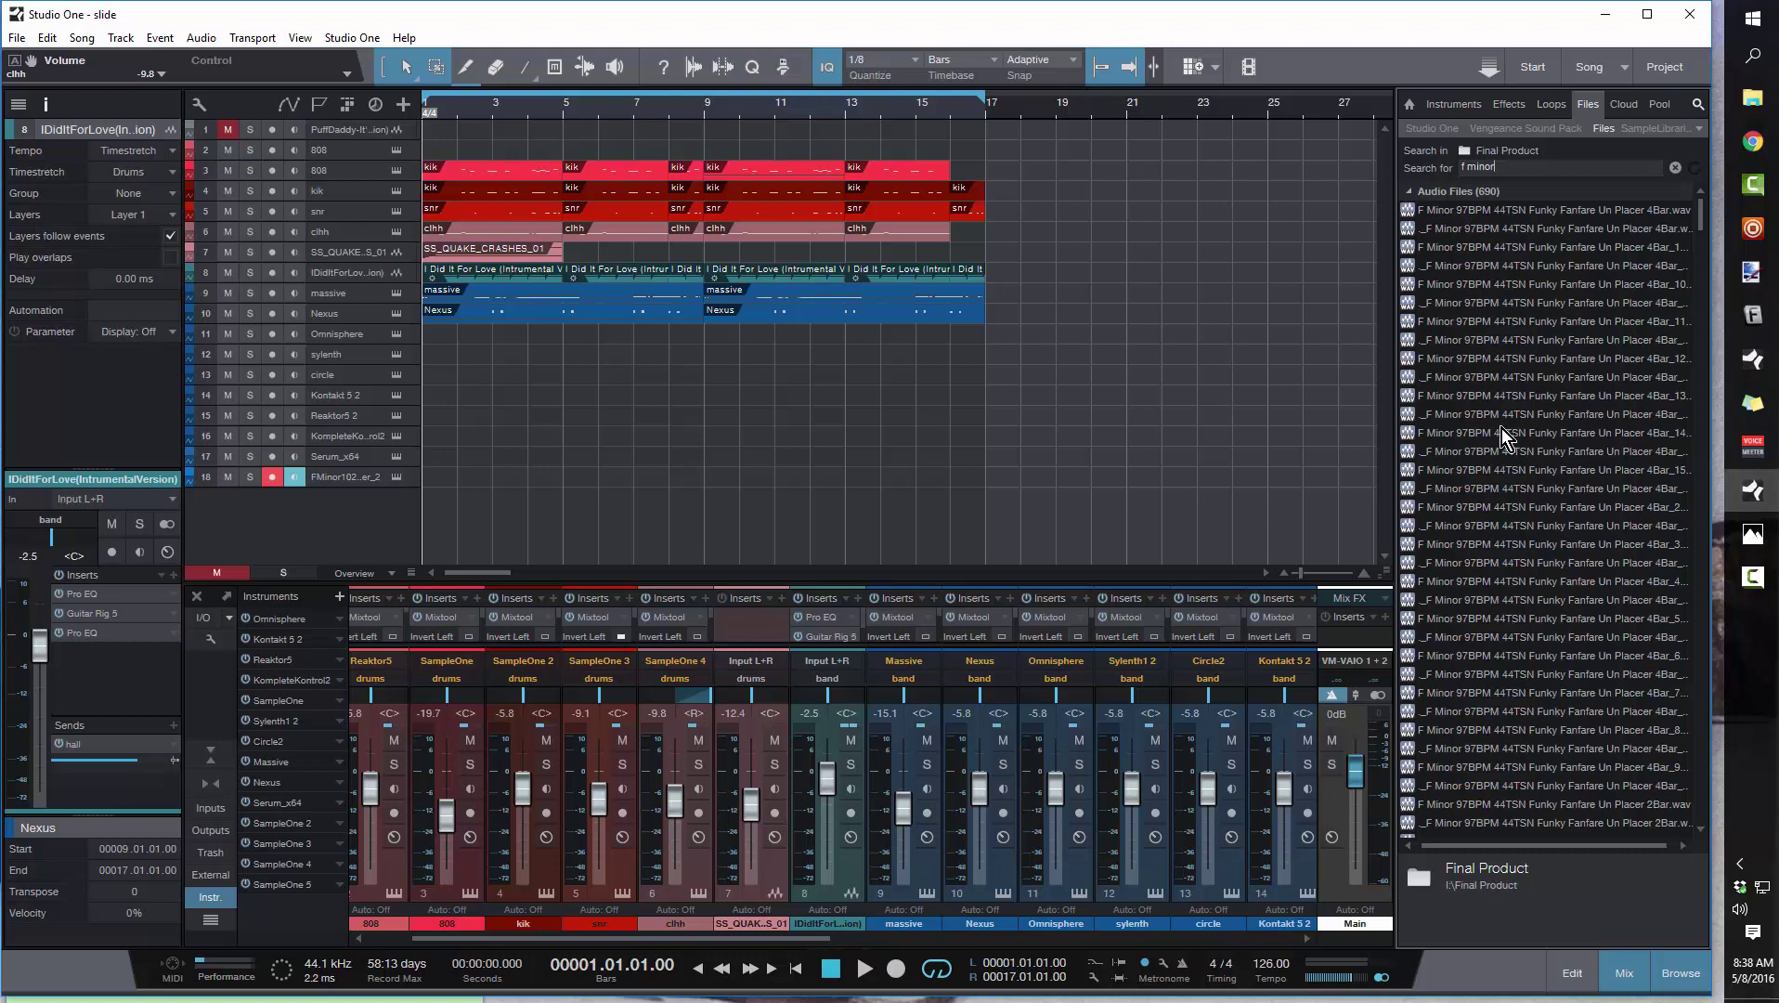
{"action": "scroll", "coordinate": [1496, 691], "scroll_direction": "down", "scroll_amount": 6}
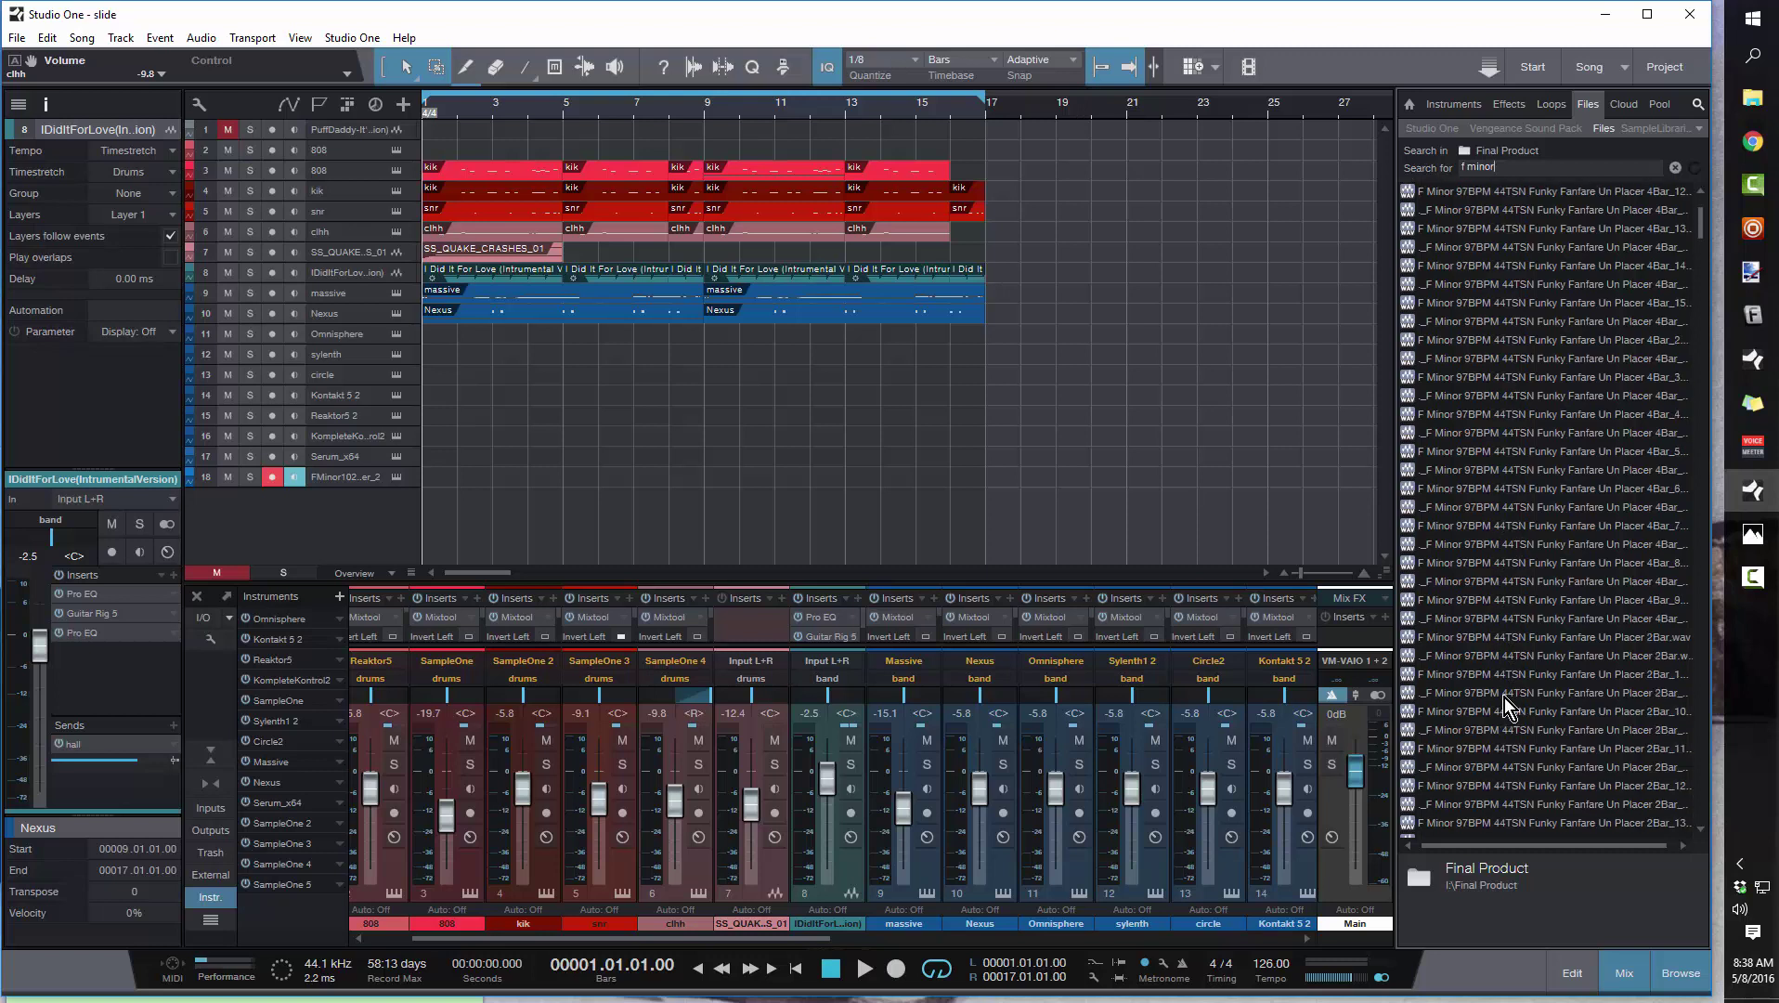
{"action": "scroll", "coordinate": [1504, 697], "scroll_direction": "down", "scroll_amount": 10}
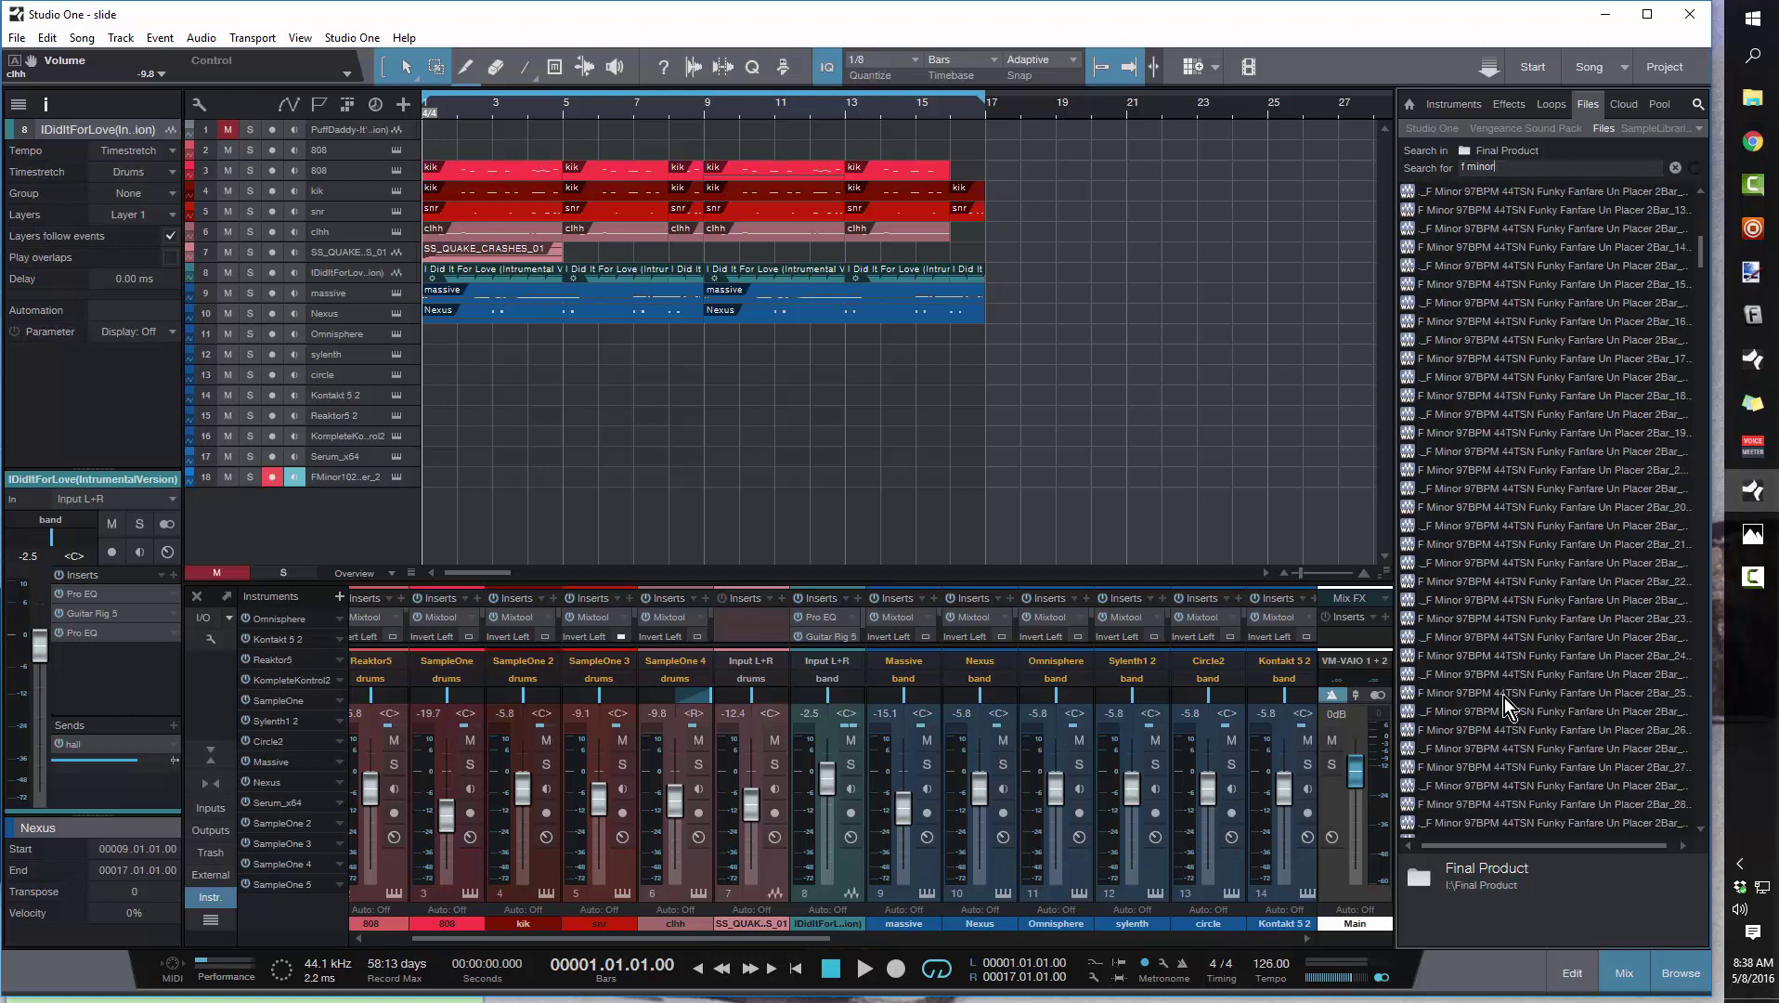
{"action": "scroll", "coordinate": [1504, 697], "scroll_direction": "down", "scroll_amount": 10}
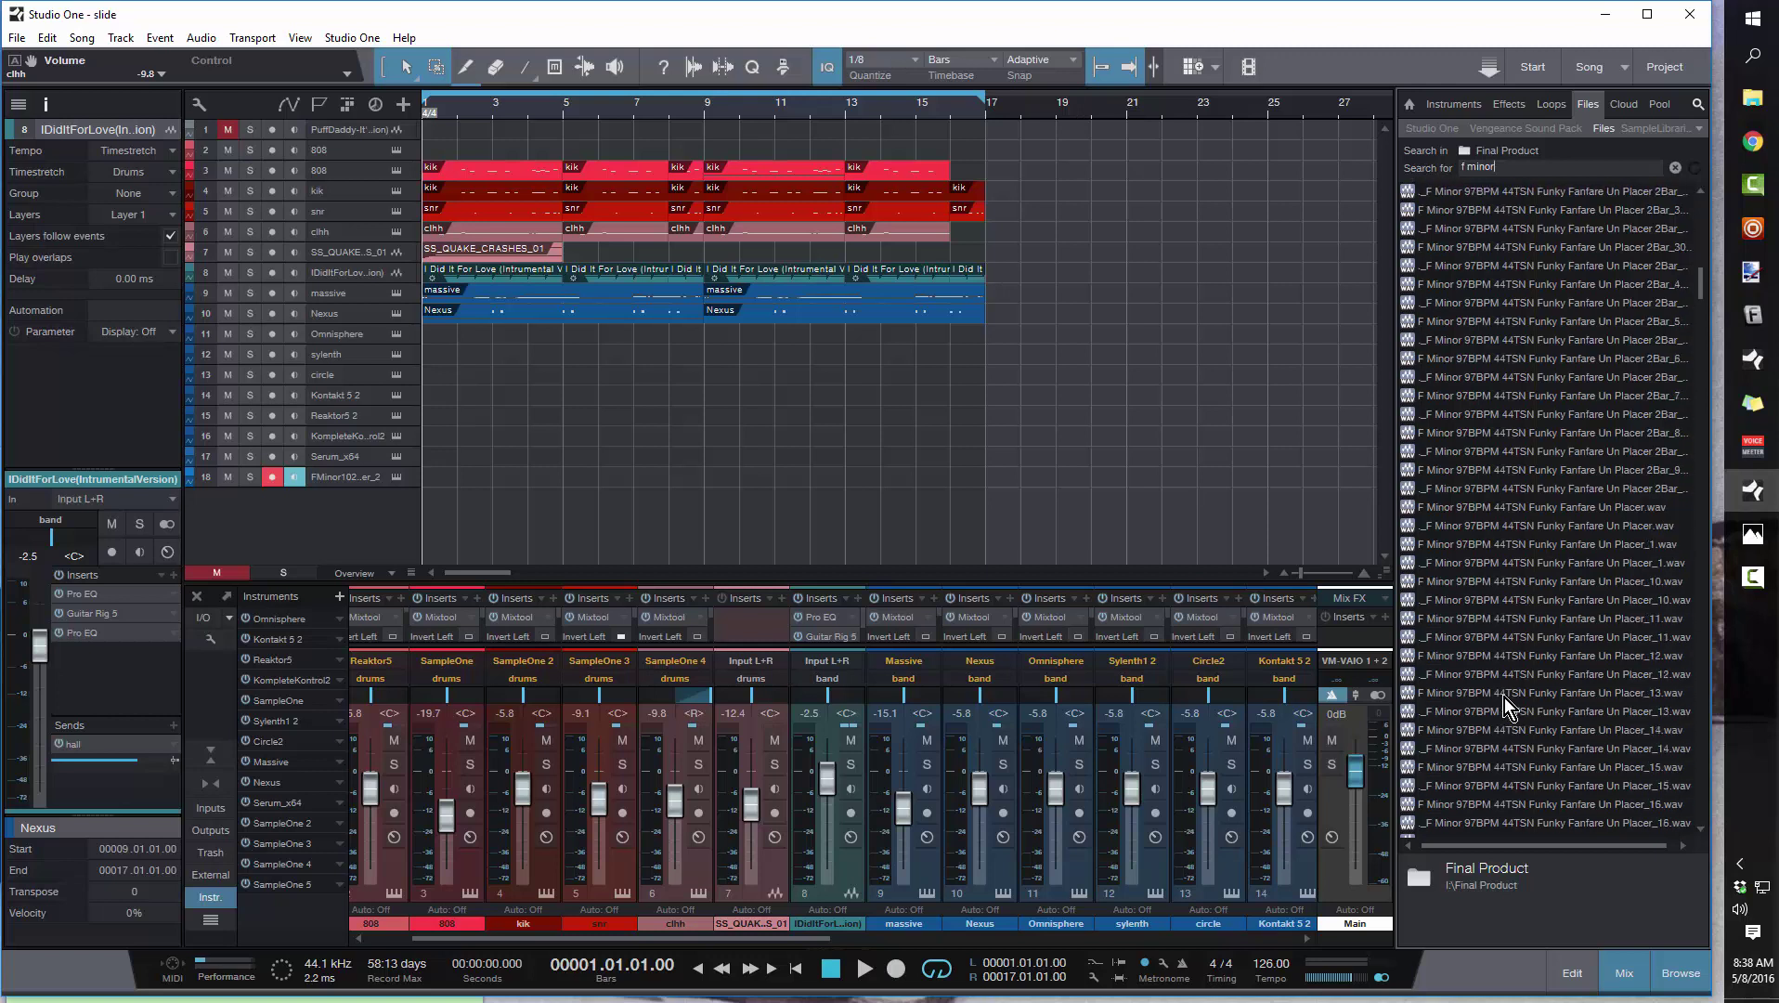
{"action": "scroll", "coordinate": [1504, 697], "scroll_direction": "down", "scroll_amount": 1}
{"action": "scroll", "coordinate": [1504, 697], "scroll_direction": "down", "scroll_amount": 9}
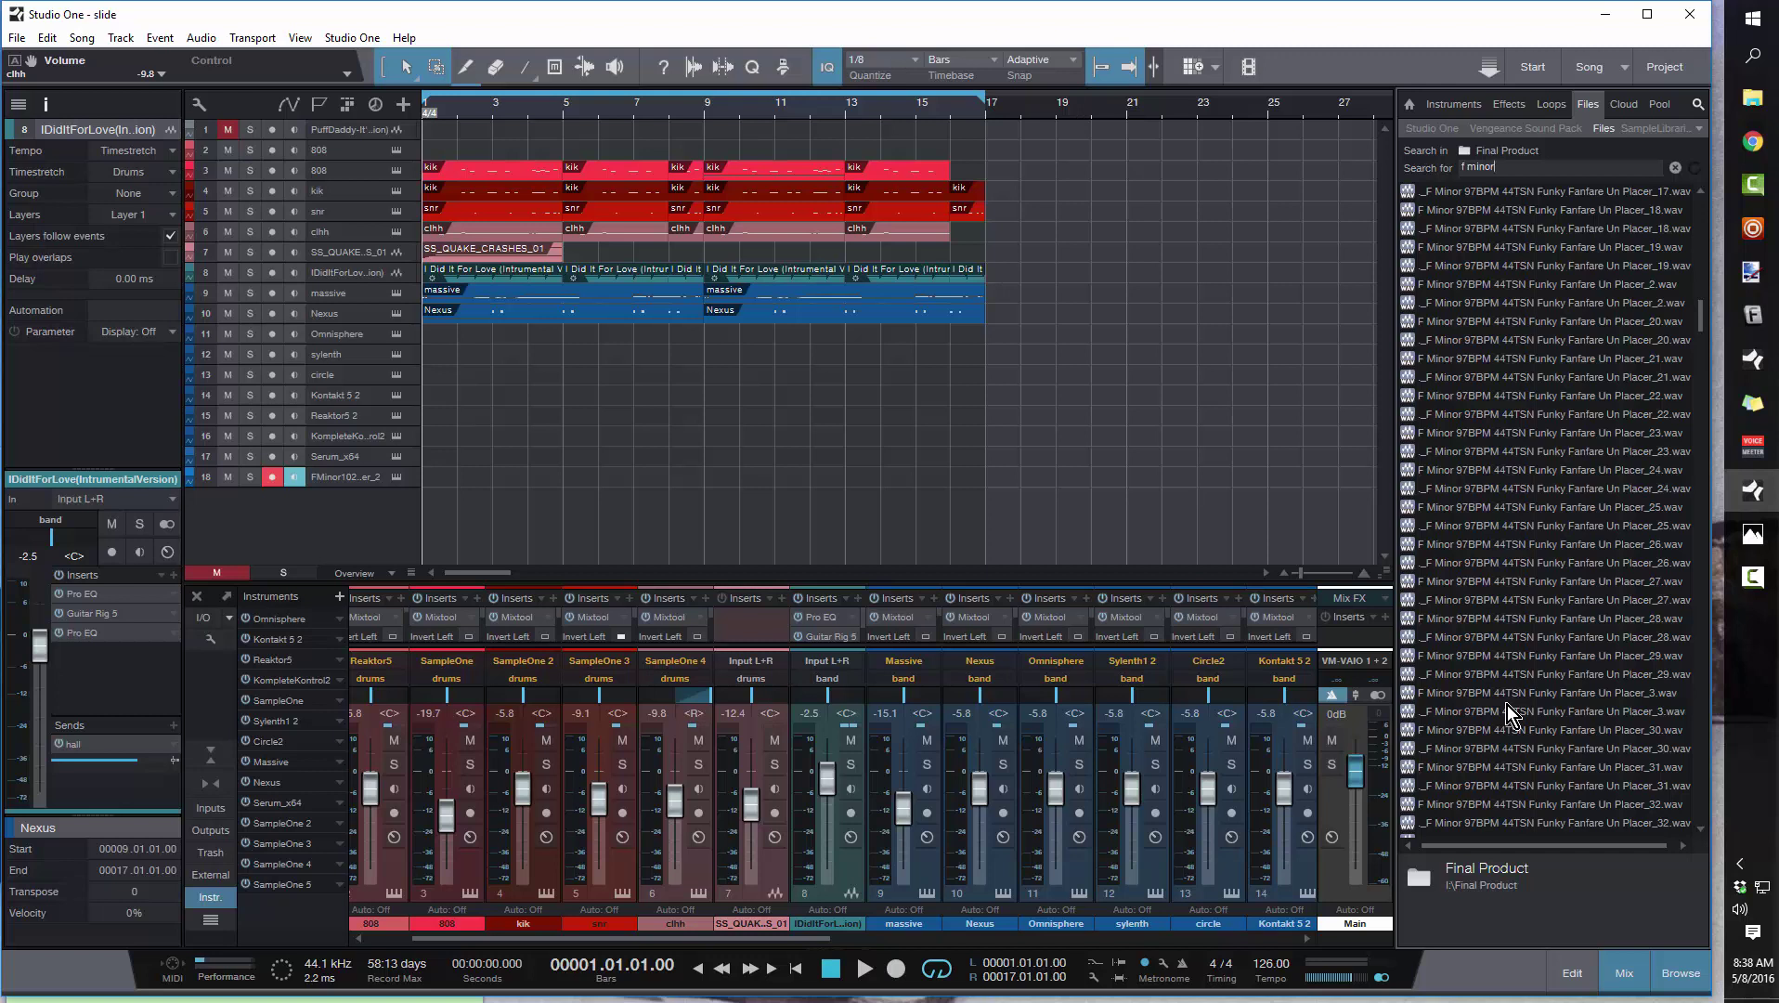
Step: Clear the file search so the full folder tree is listed again
{"action": "key", "text": "BackSpace"}
{"action": "key", "text": "BackSpace"}
{"action": "key", "text": "BackSpace"}
{"action": "key", "text": "BackSpace"}
{"action": "key", "text": "BackSpace"}
{"action": "key", "text": "BackSpace"}
{"action": "key", "text": "BackSpace"}
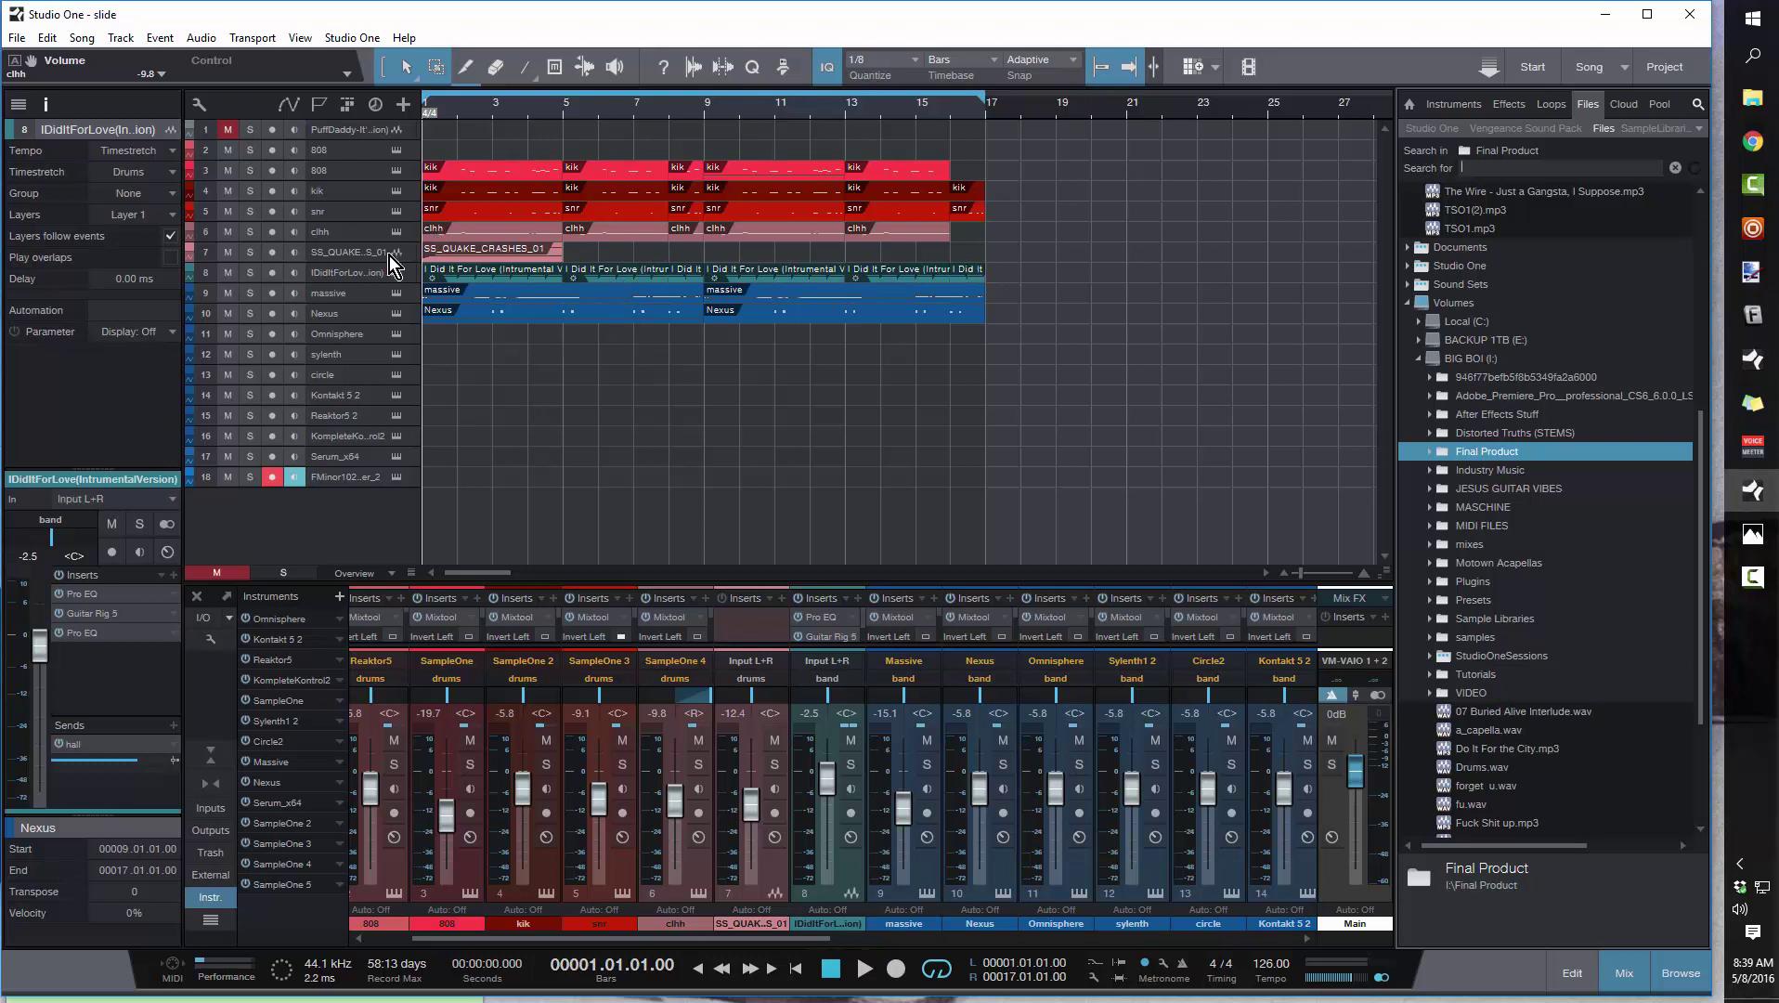
Step: Increase the height of the IDidItForLove track, play back the arrangement, and place the playhead at bar 16
{"action": "mouse_move", "coordinate": [353, 283]}
{"action": "left_mouse_down"}
{"action": "mouse_move", "coordinate": [358, 349]}
{"action": "mouse_move", "coordinate": [369, 303]}
{"action": "left_mouse_up"}
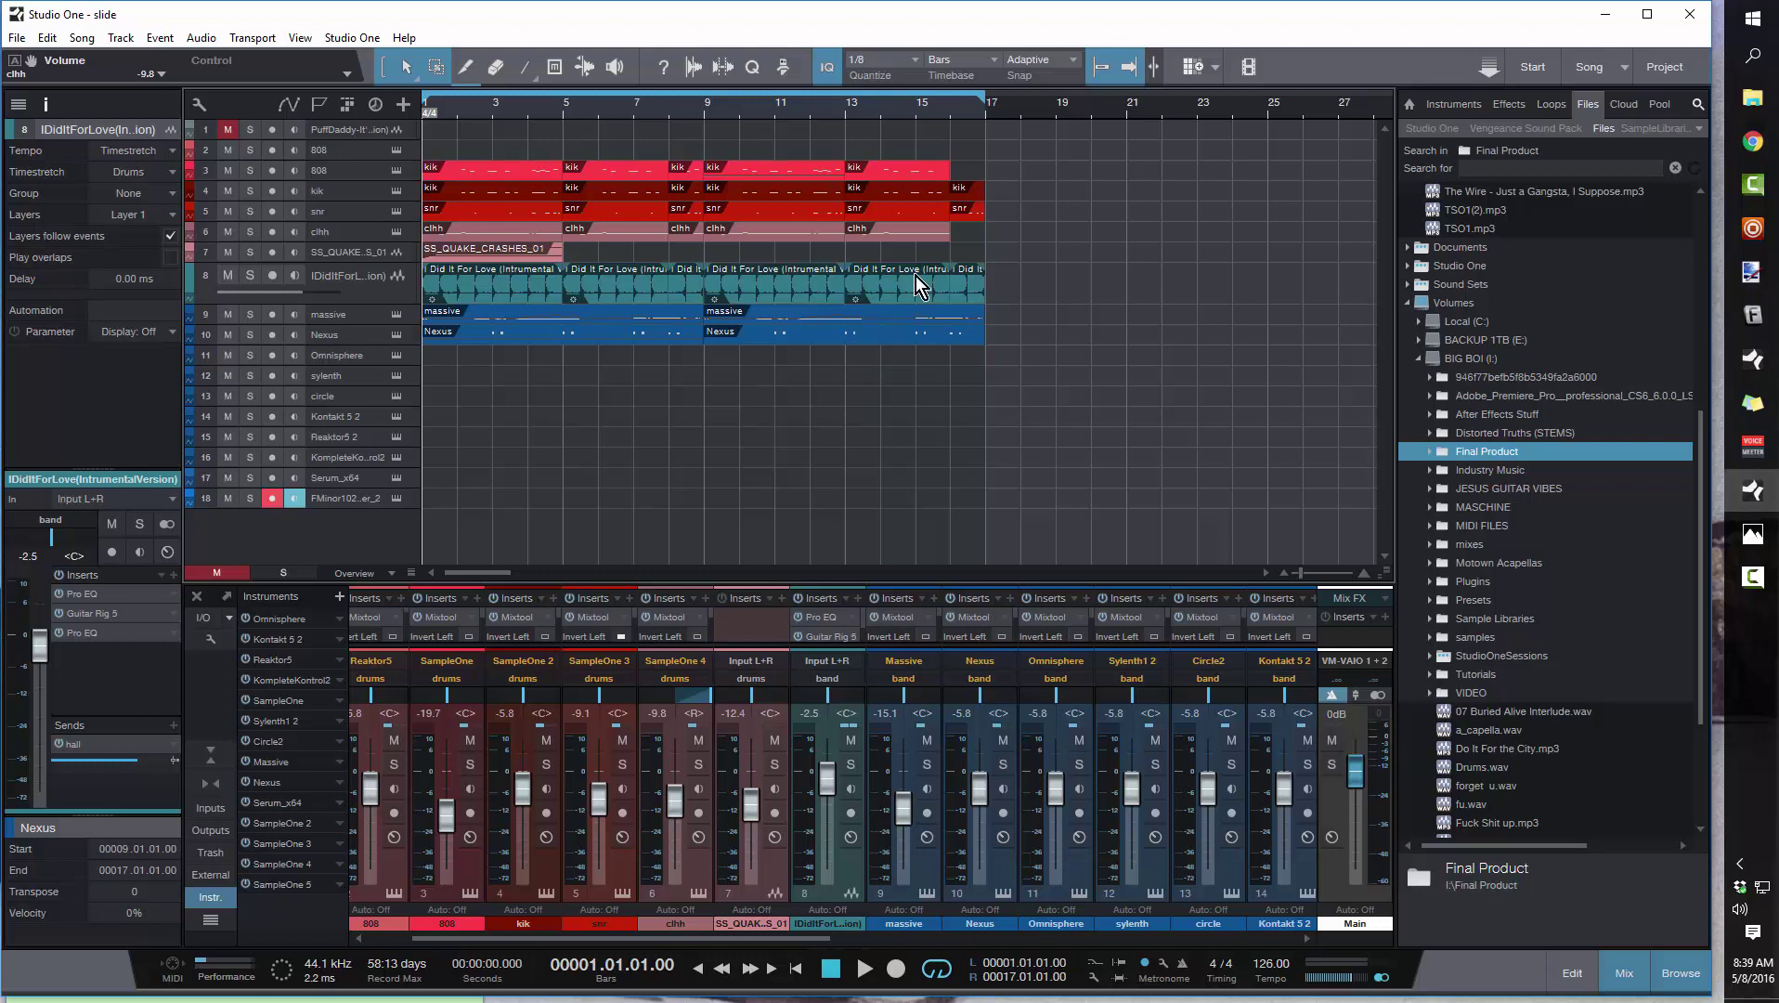
{"action": "key", "text": "space"}
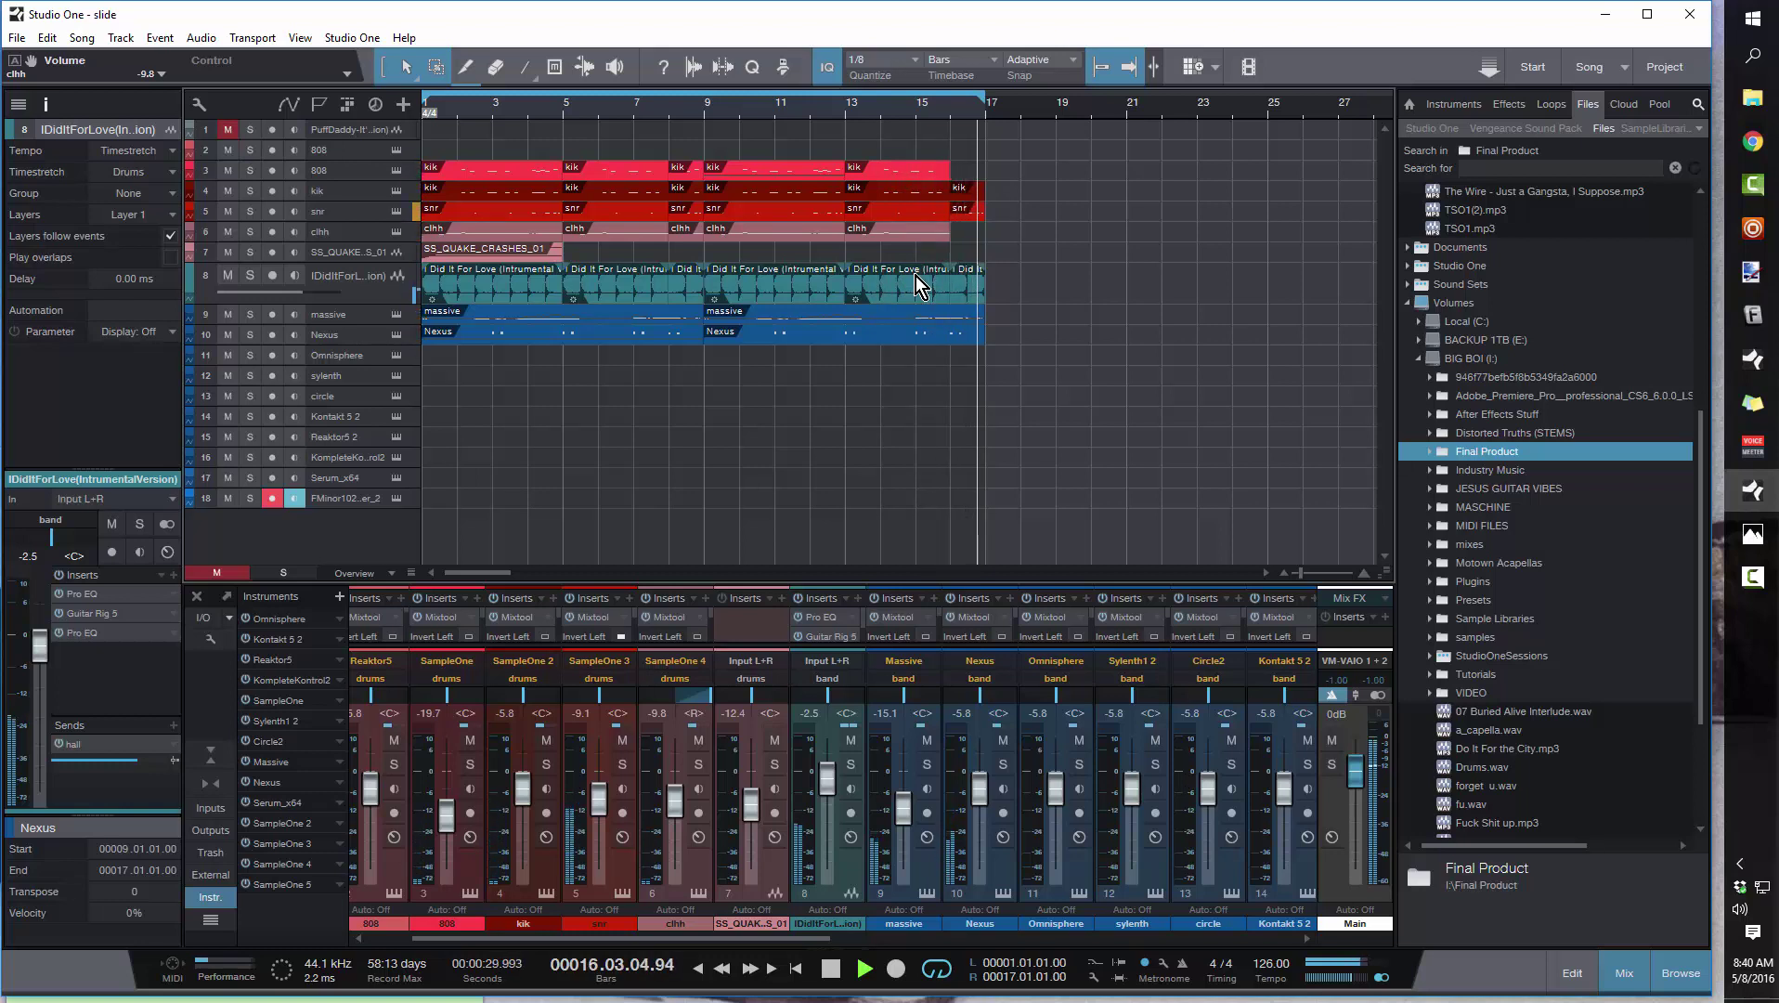
{"action": "key", "text": "space"}
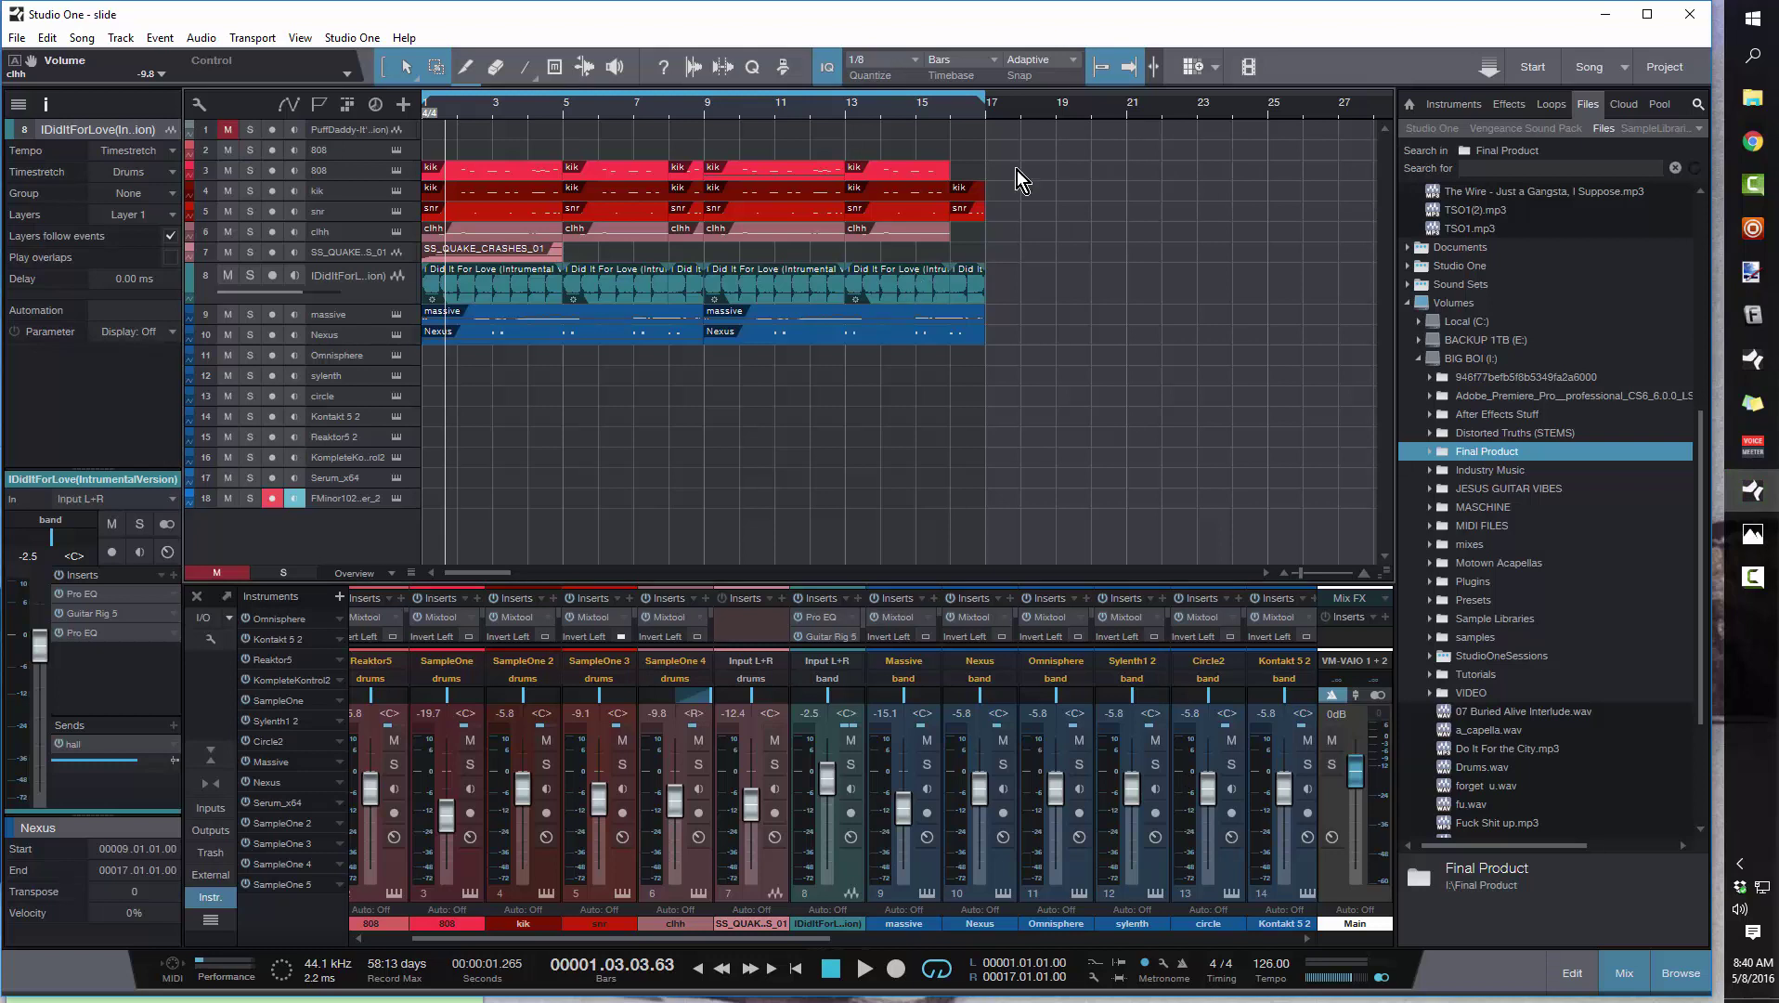
{"action": "left_click", "coordinate": [949, 117]}
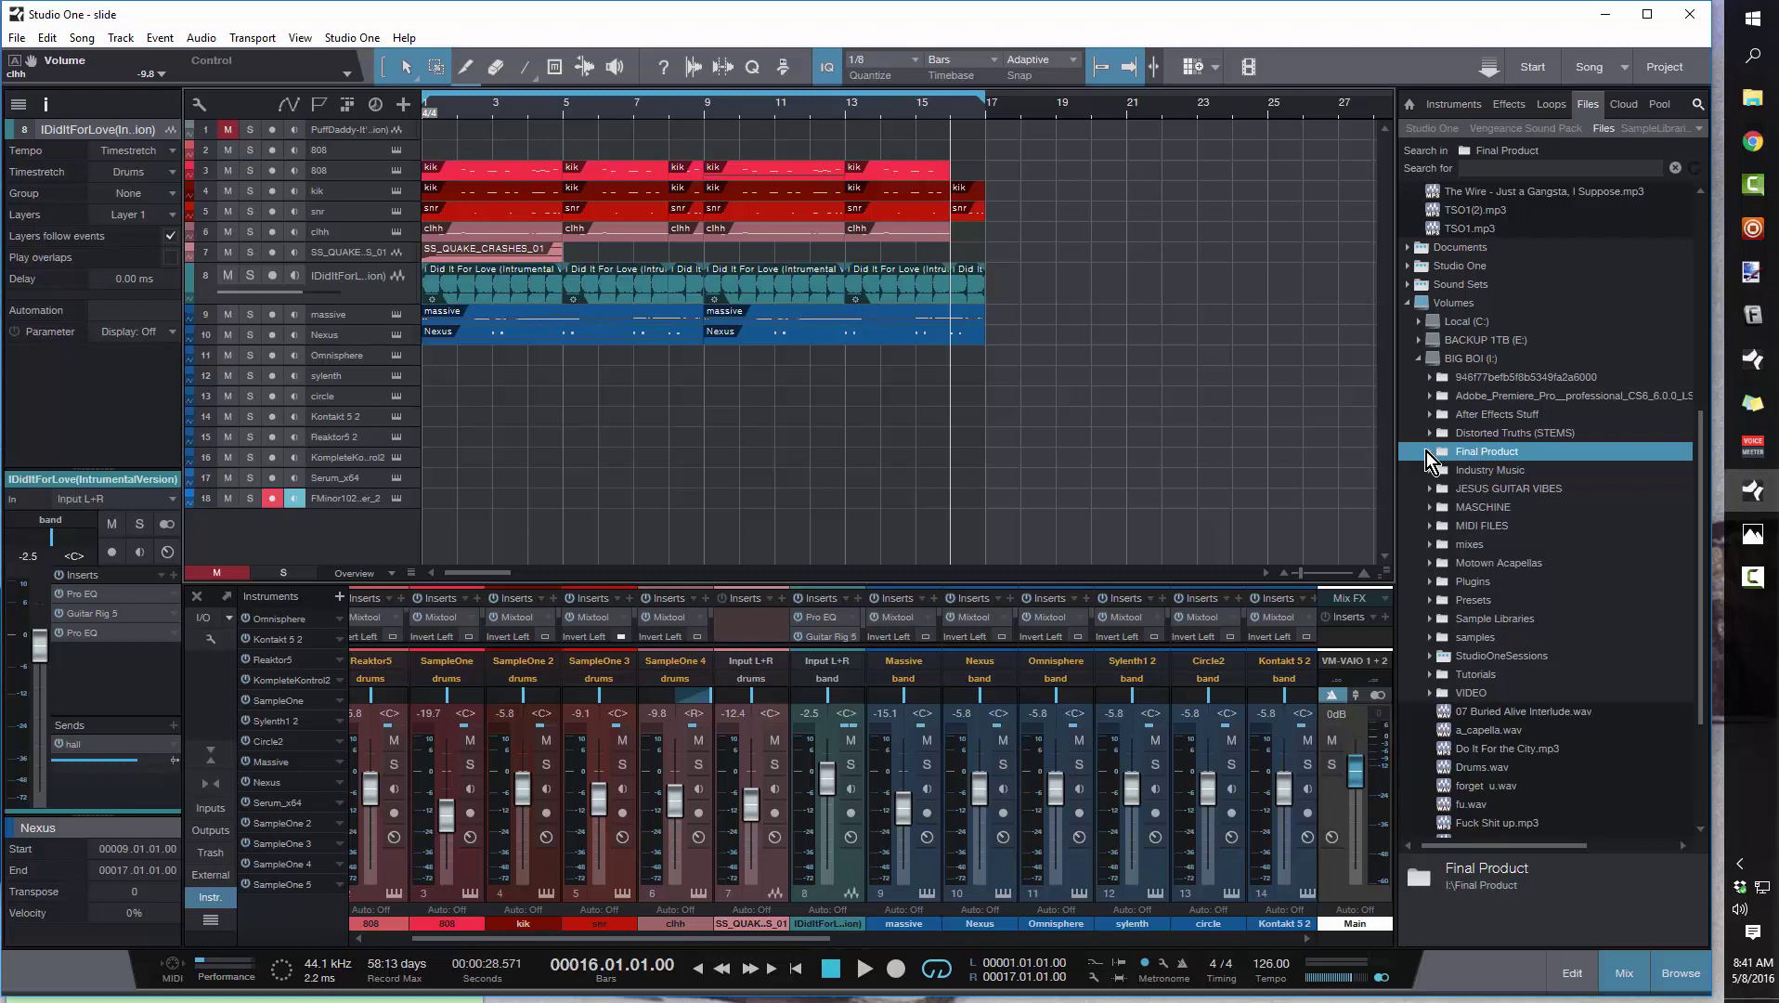
Step: Expand the Final Product folder and browse its subfolders named by key and tempo
{"action": "left_click", "coordinate": [1426, 452]}
{"action": "scroll", "coordinate": [1438, 609], "scroll_direction": "down", "scroll_amount": 6}
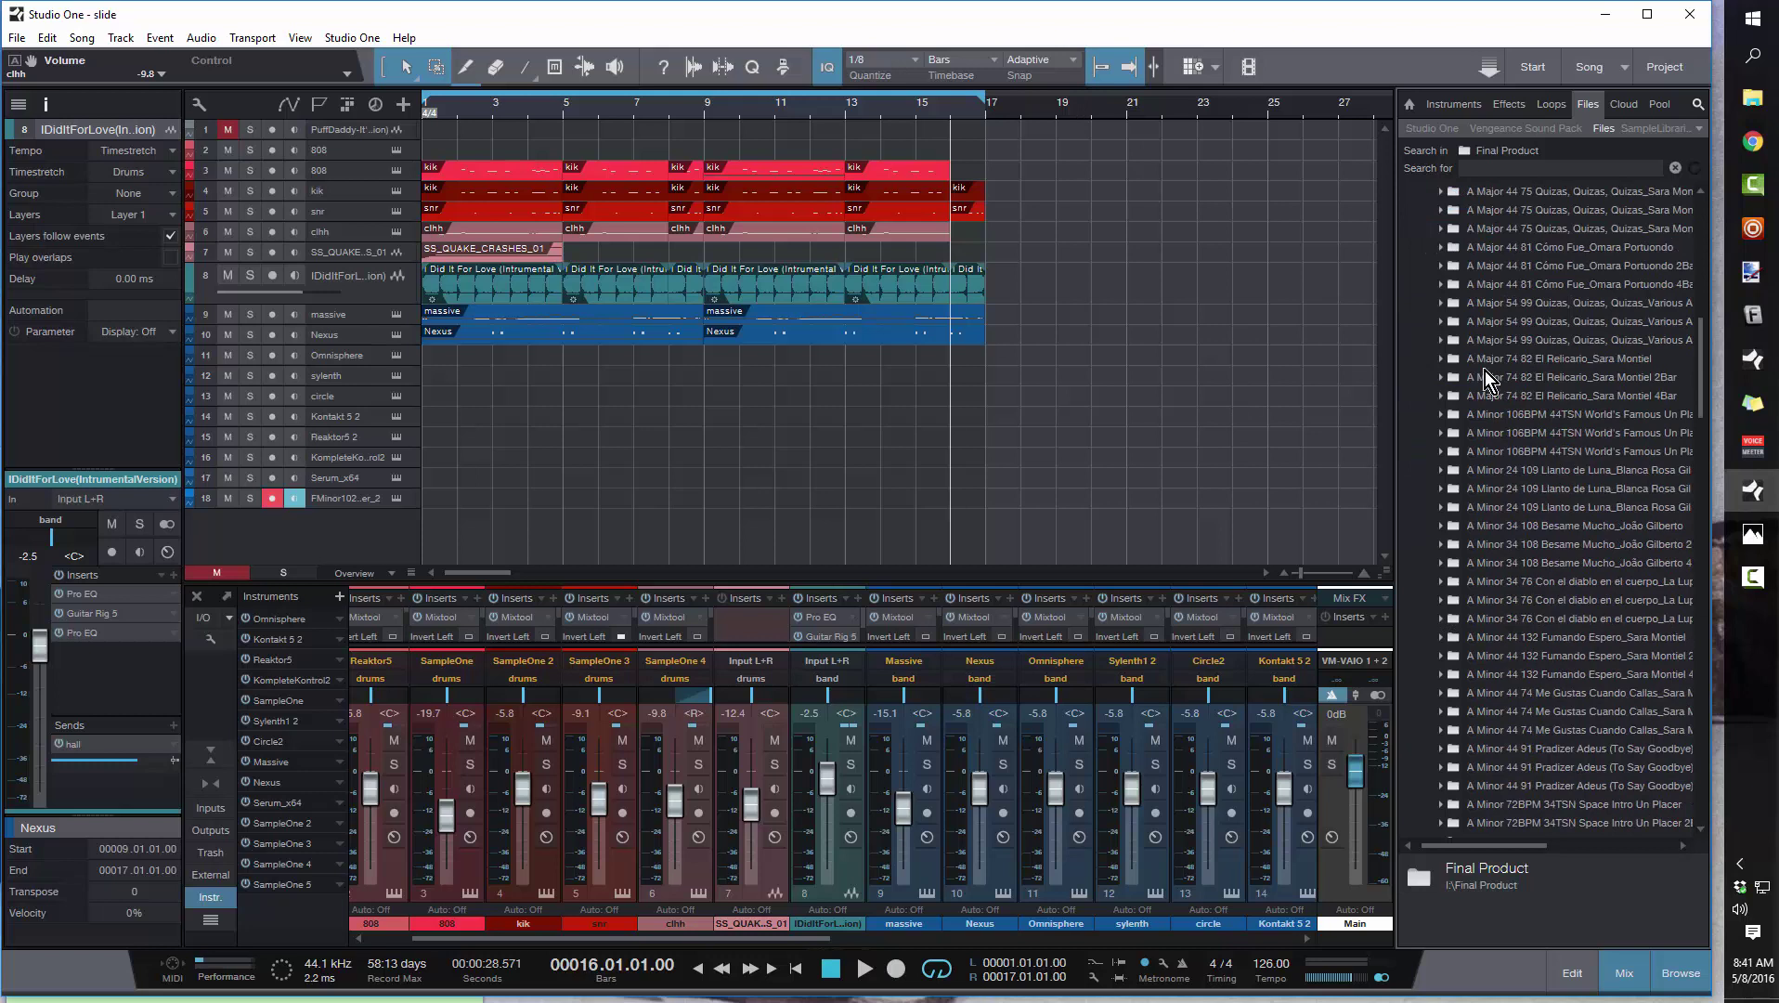
{"action": "scroll", "coordinate": [1480, 501], "scroll_direction": "down", "scroll_amount": 7}
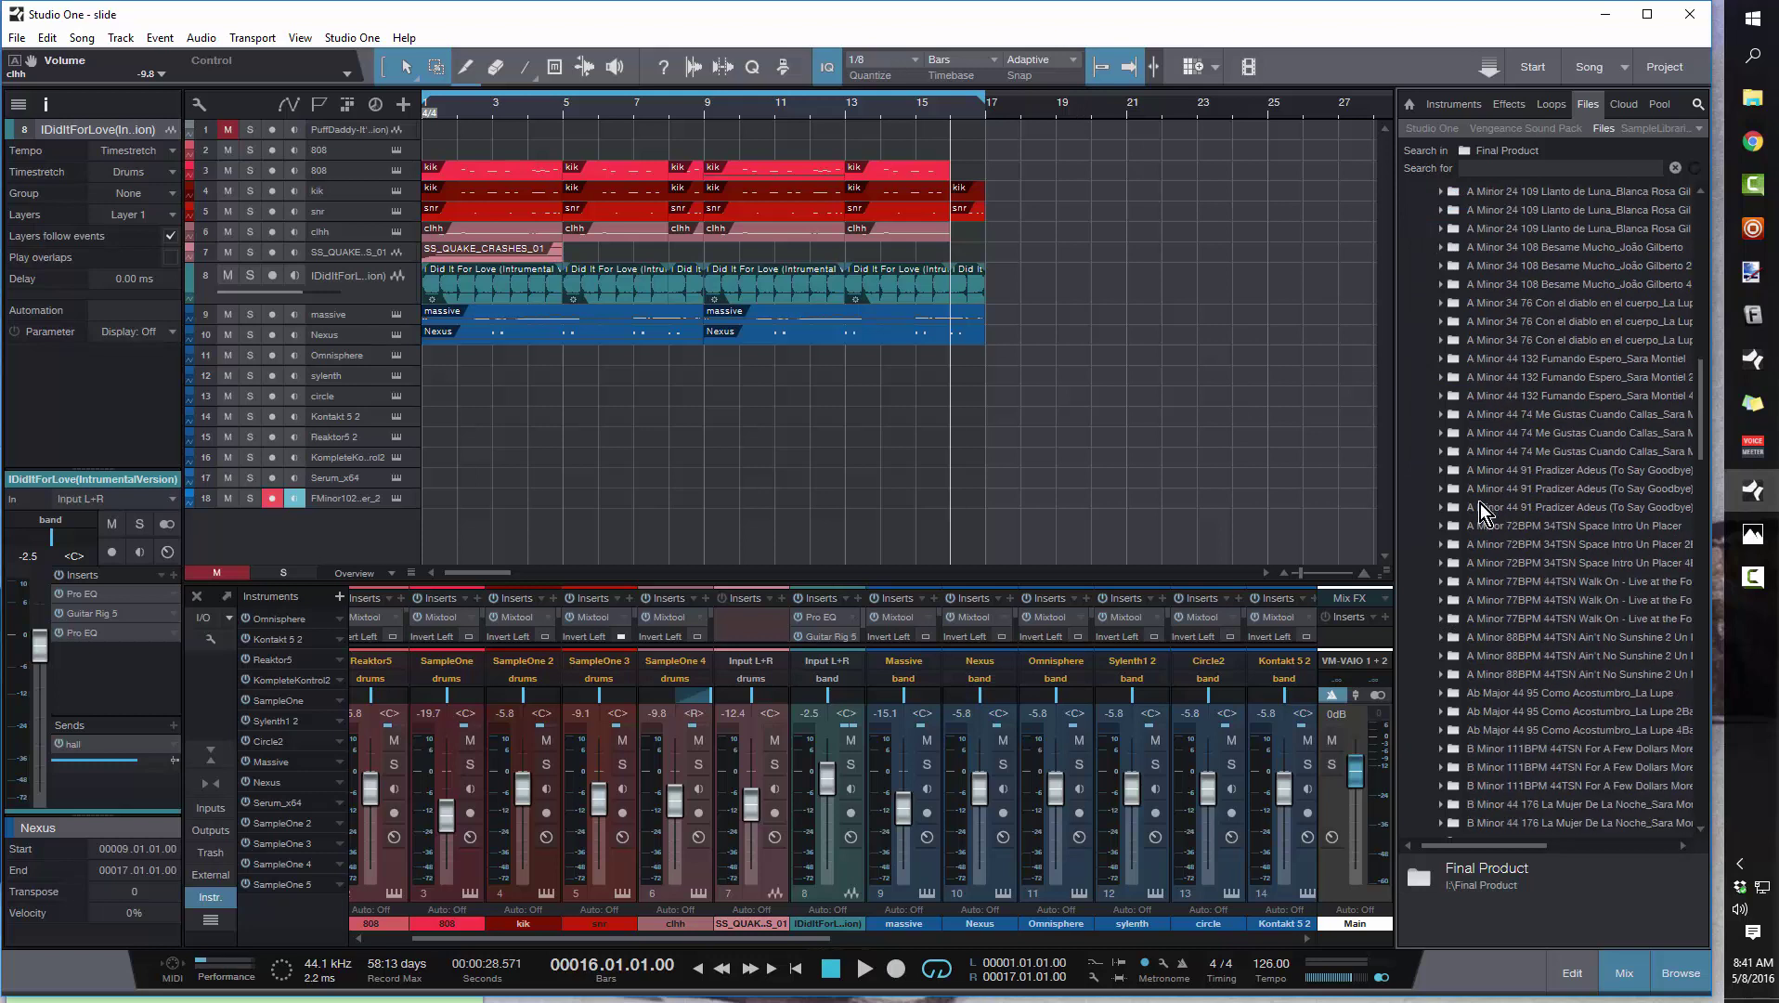
{"action": "scroll", "coordinate": [1480, 504], "scroll_direction": "down", "scroll_amount": 1}
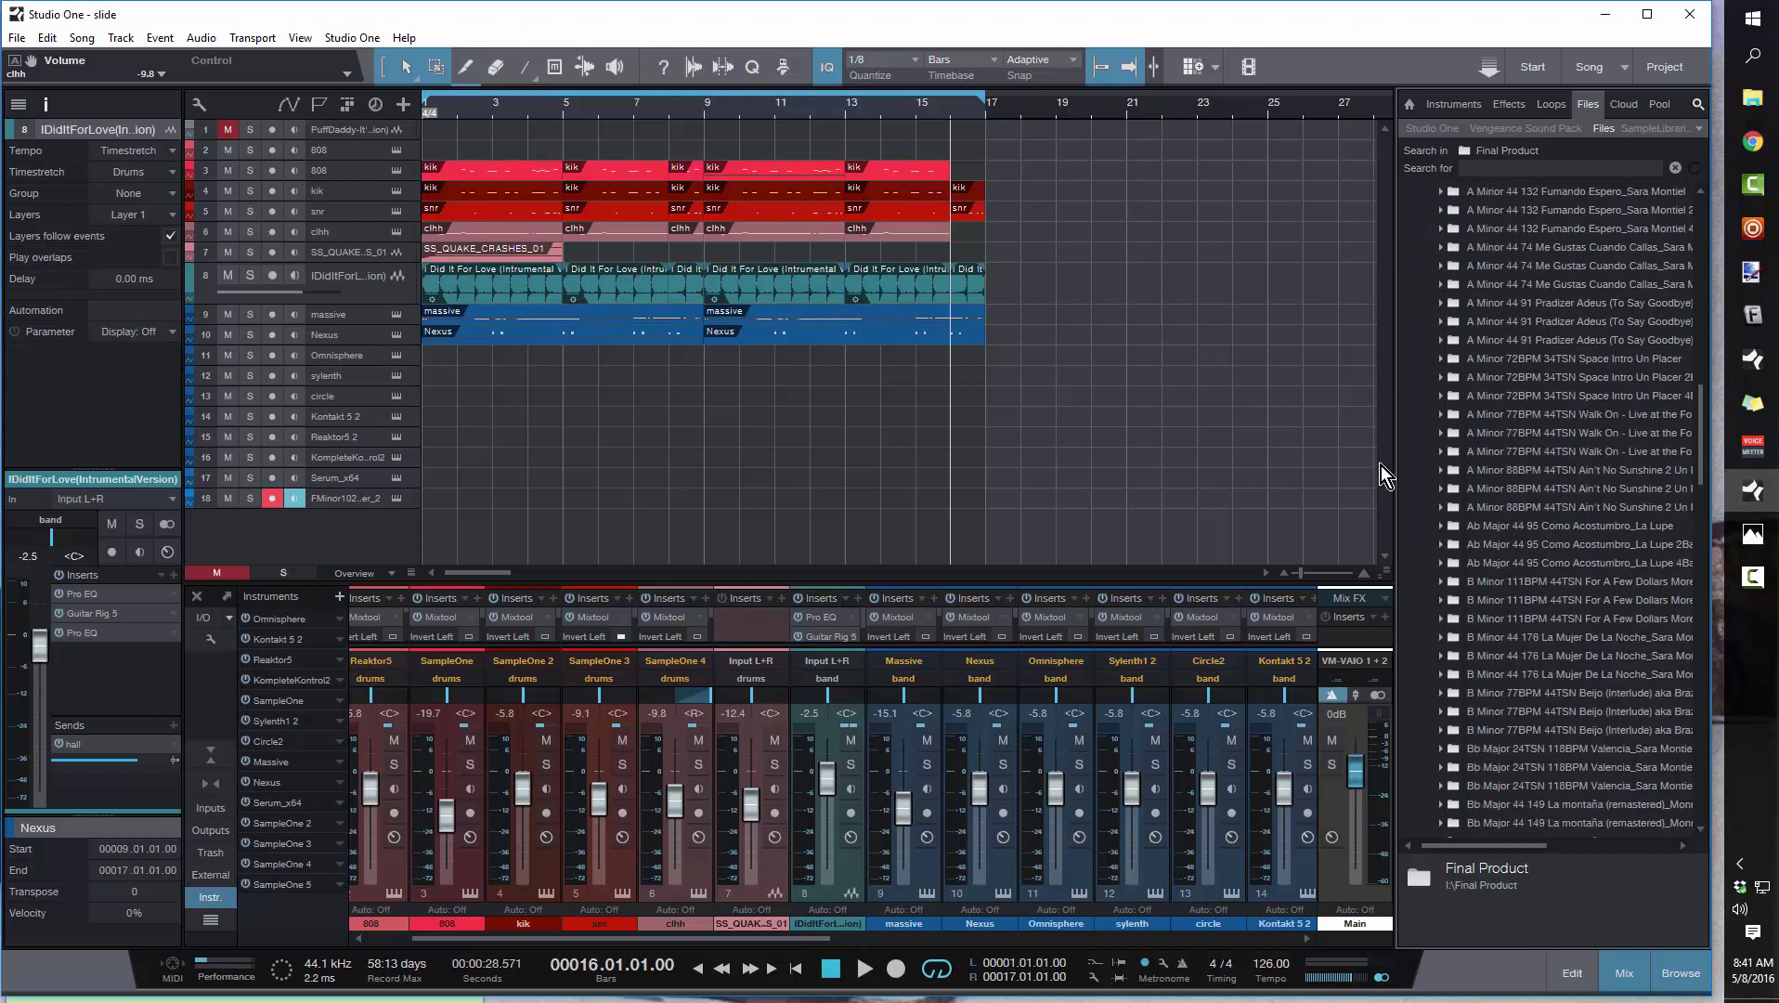
Step: Open track 18's Sample One instrument and expand the first "F Minor 102BPM 74TSN Black Mystery Has Been Revealed" sample folder
{"action": "left_click", "coordinate": [383, 498]}
{"action": "left_click", "coordinate": [398, 498]}
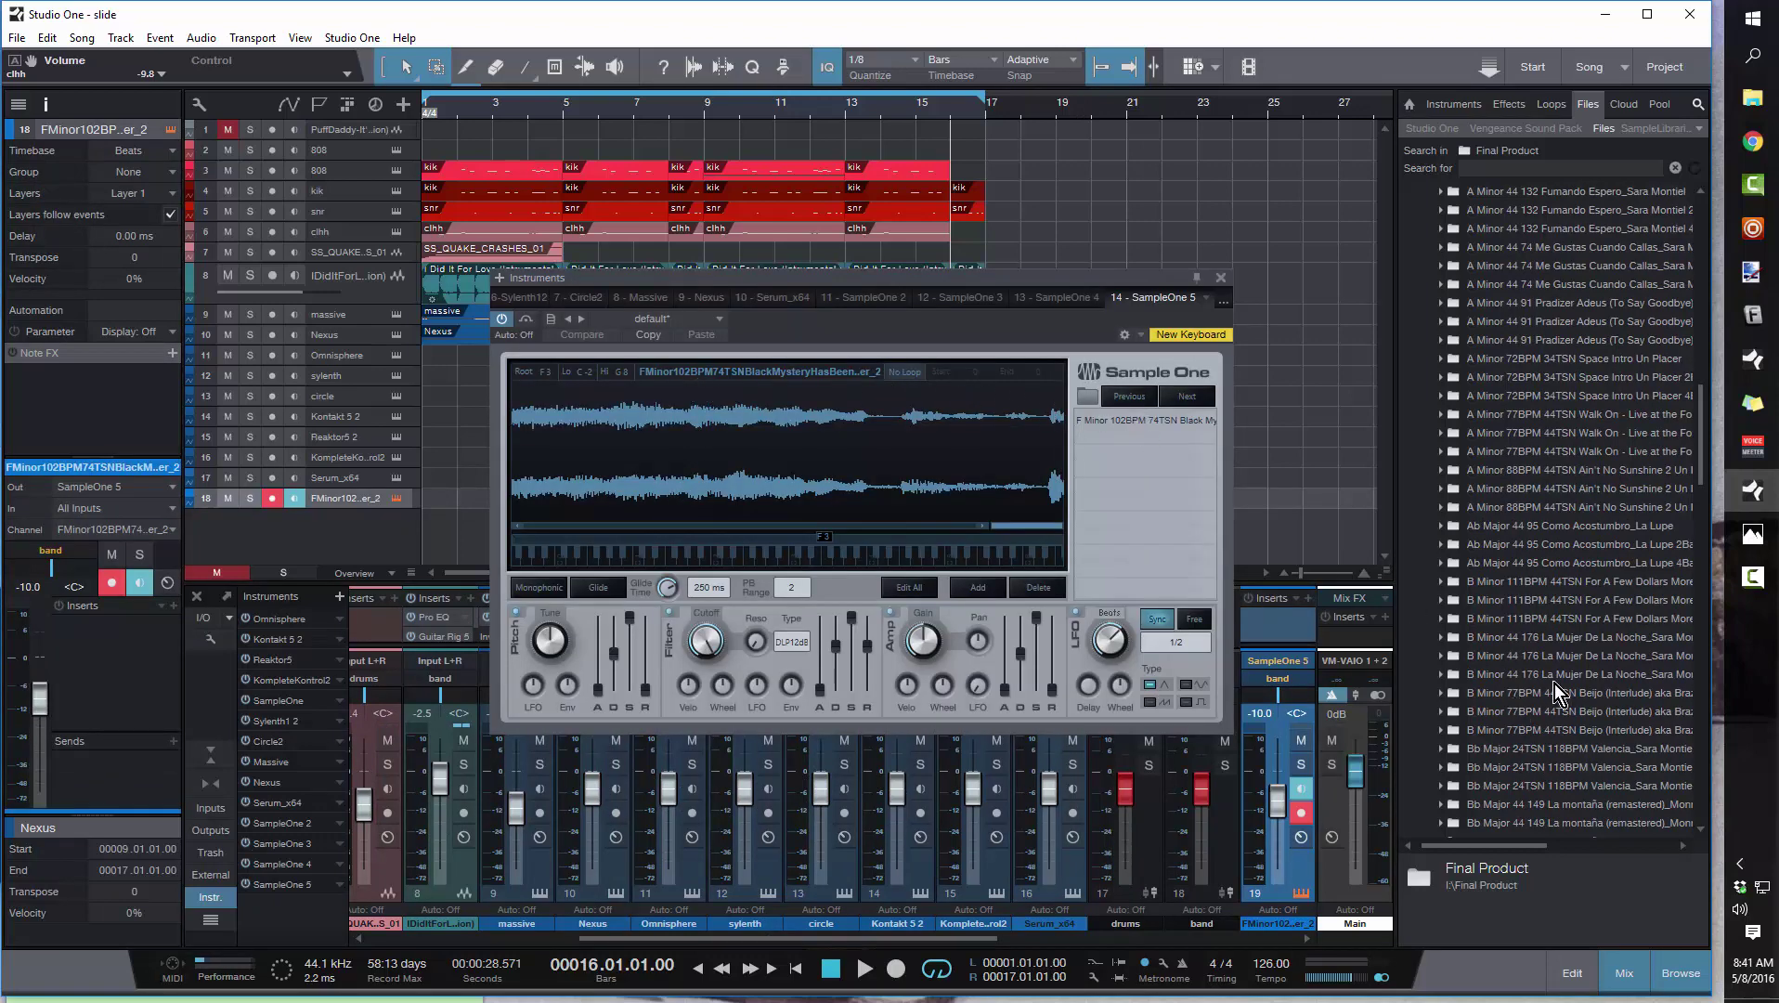
{"action": "scroll", "coordinate": [1555, 687], "scroll_direction": "down", "scroll_amount": 12}
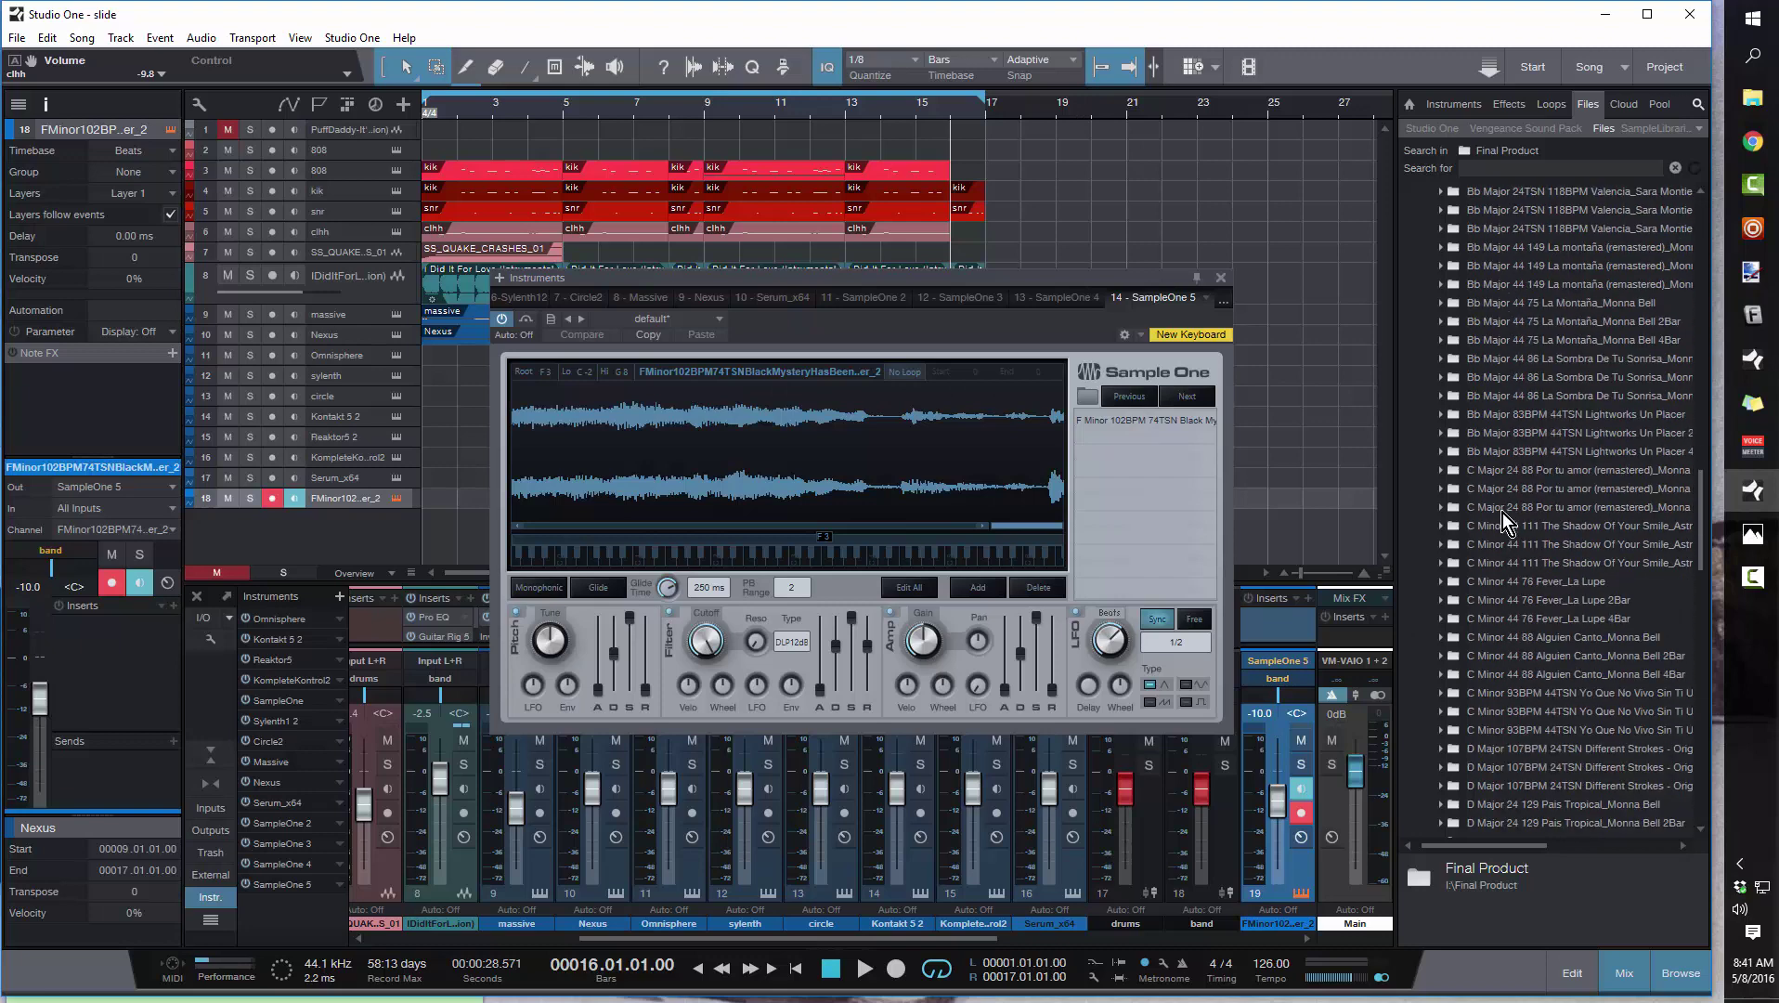
{"action": "scroll", "coordinate": [1505, 526], "scroll_direction": "down", "scroll_amount": 12}
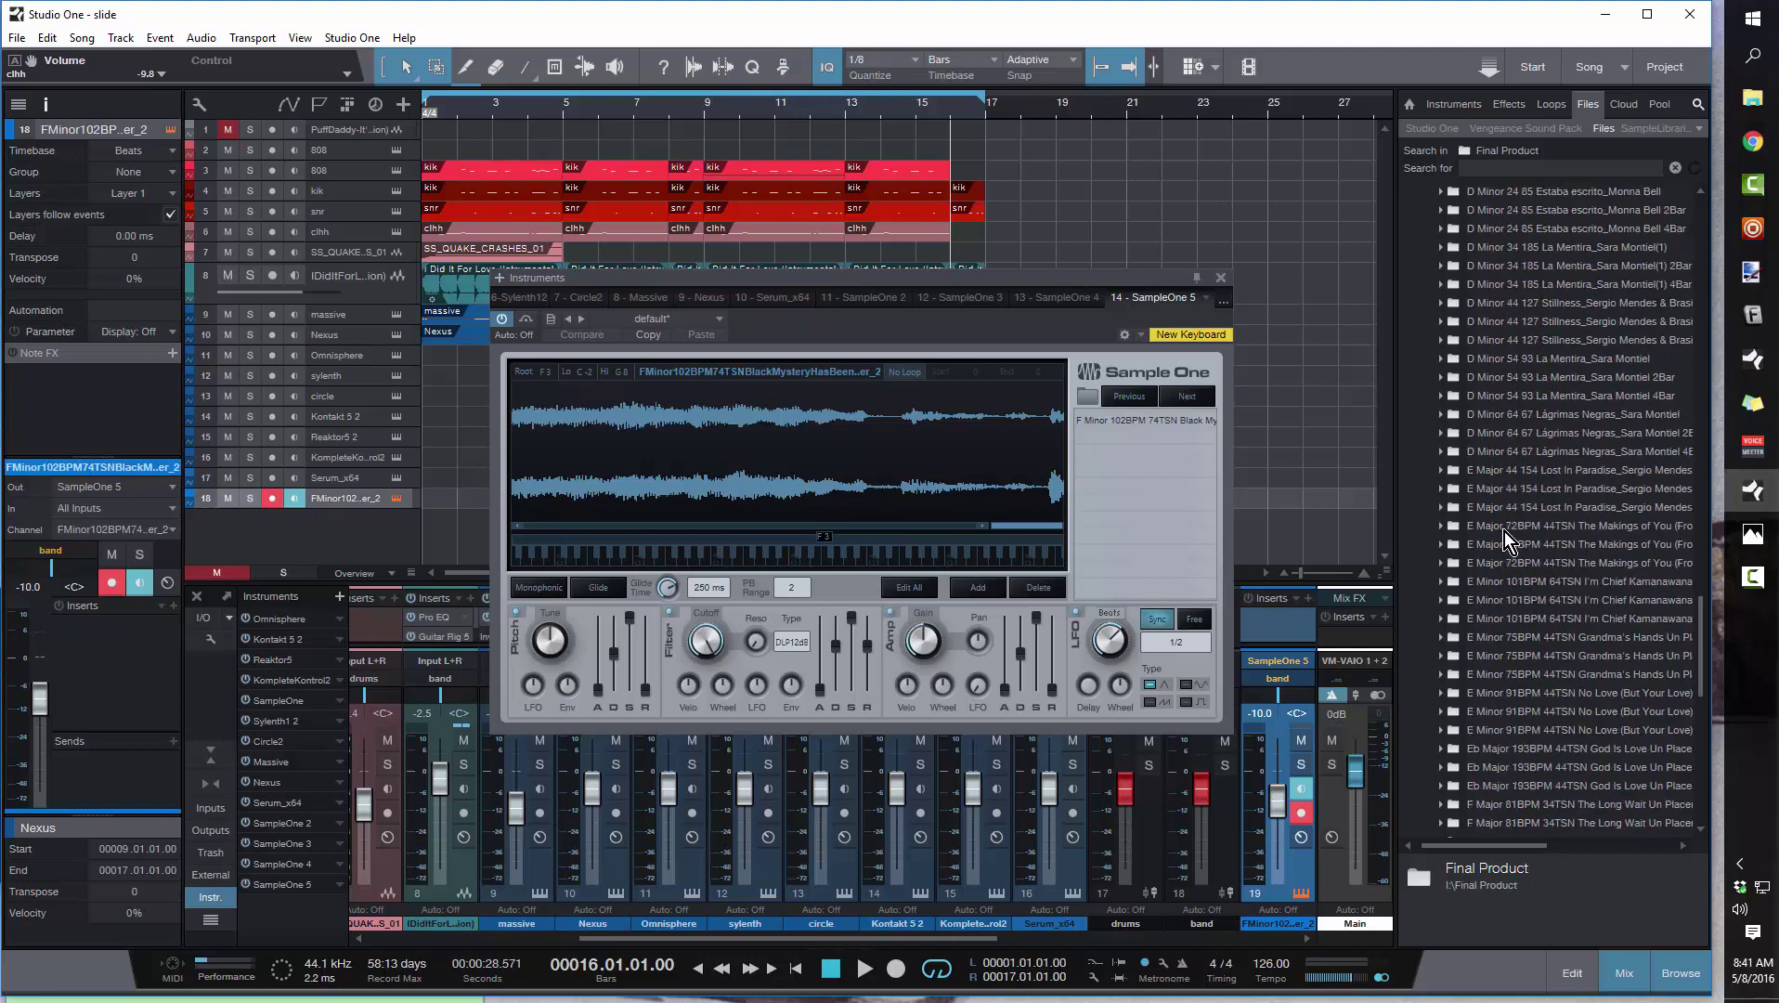
{"action": "scroll", "coordinate": [1504, 532], "scroll_direction": "down", "scroll_amount": 2}
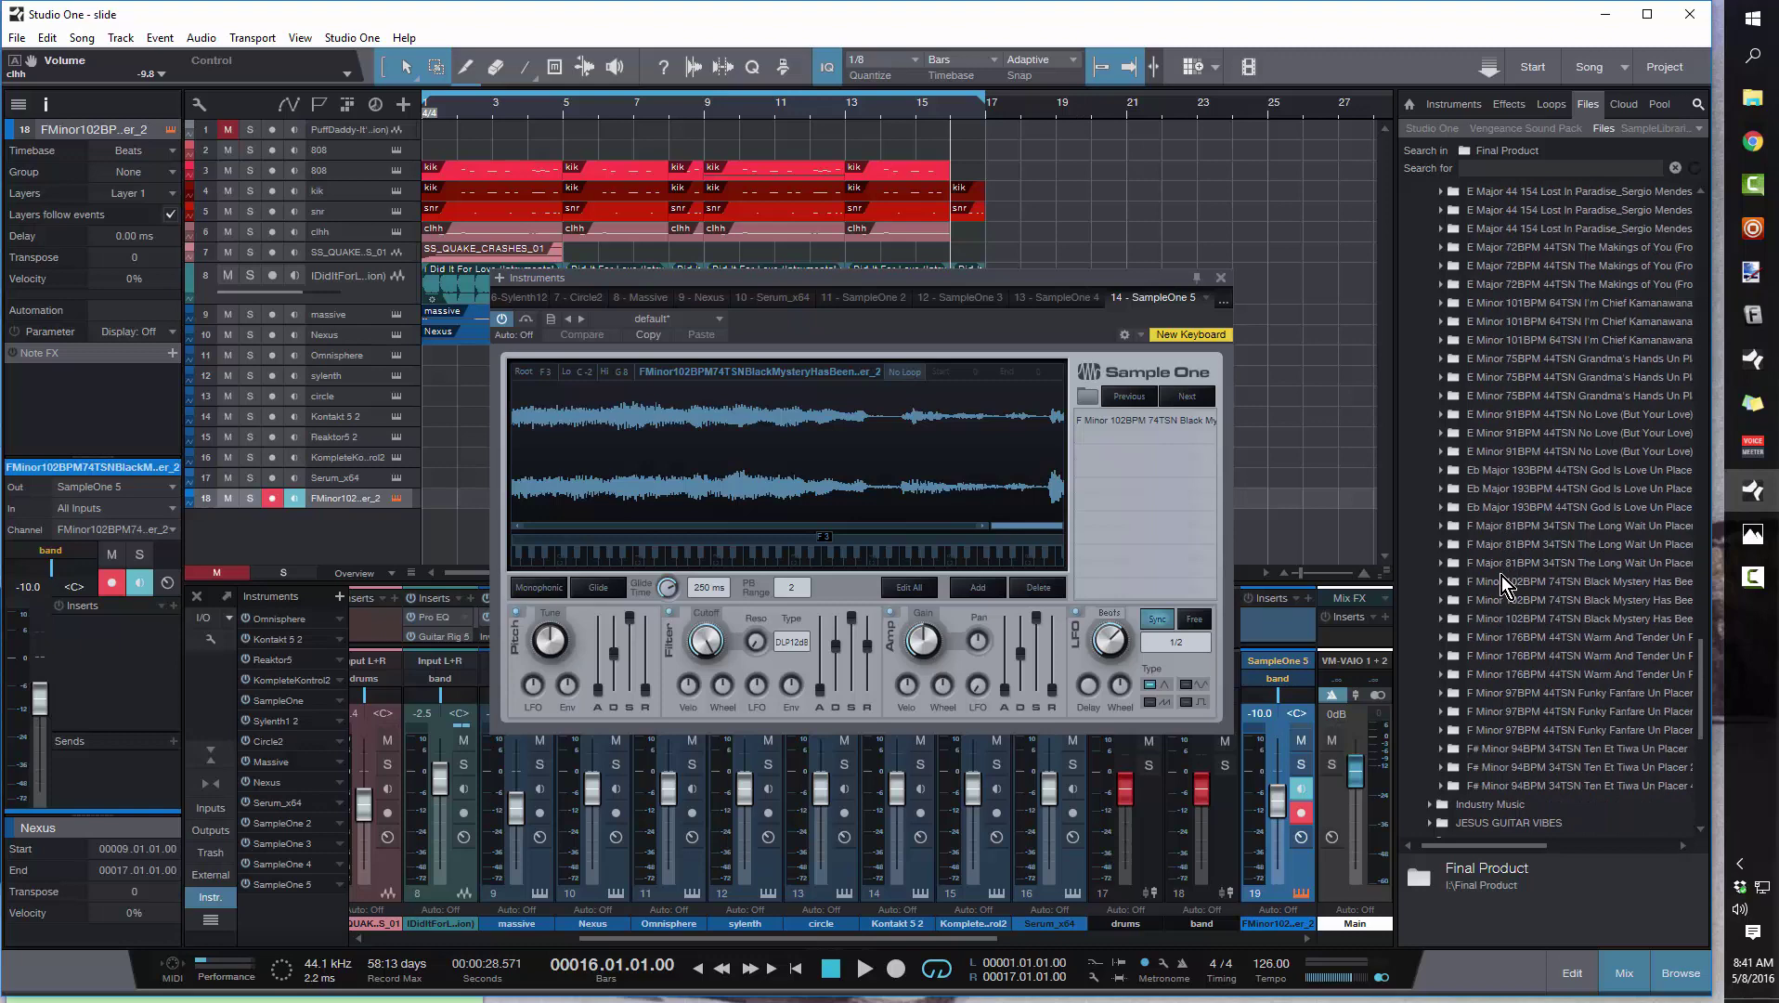
{"action": "left_click", "coordinate": [1444, 581]}
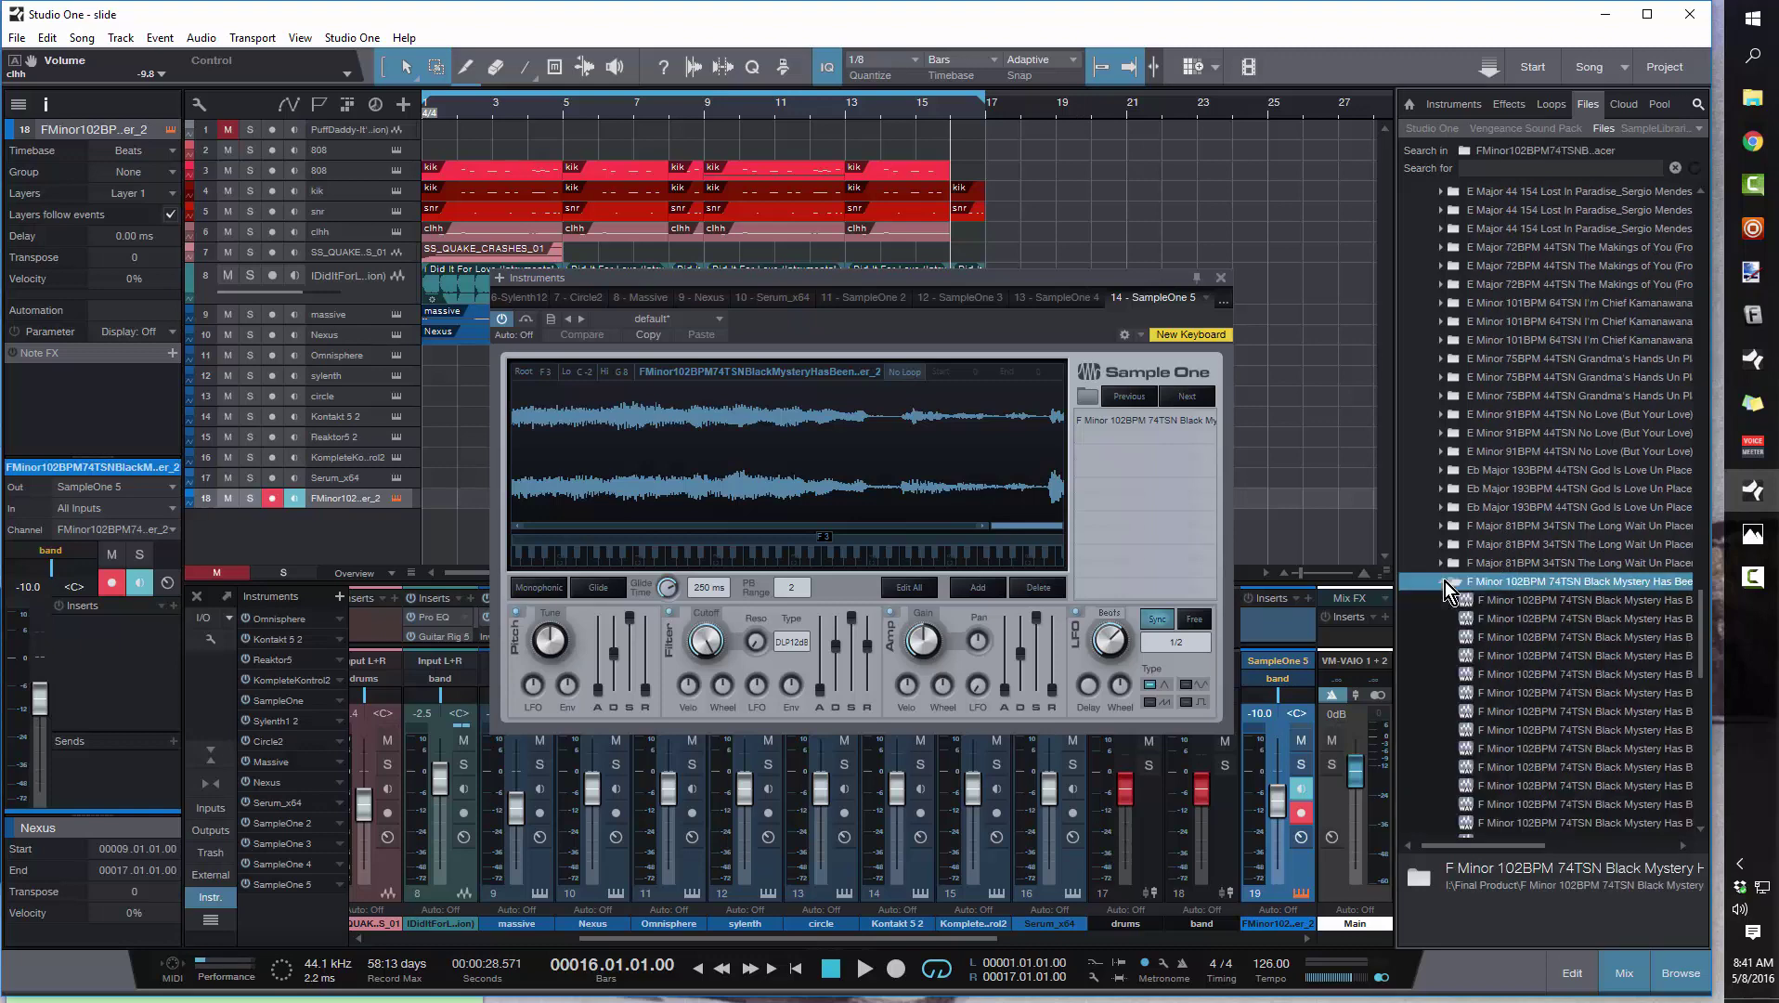
Step: Preview the first samples in the Black Mystery folder, including the one ending in 21, and stop the preview
{"action": "scroll", "coordinate": [1462, 603], "scroll_direction": "down", "scroll_amount": 2}
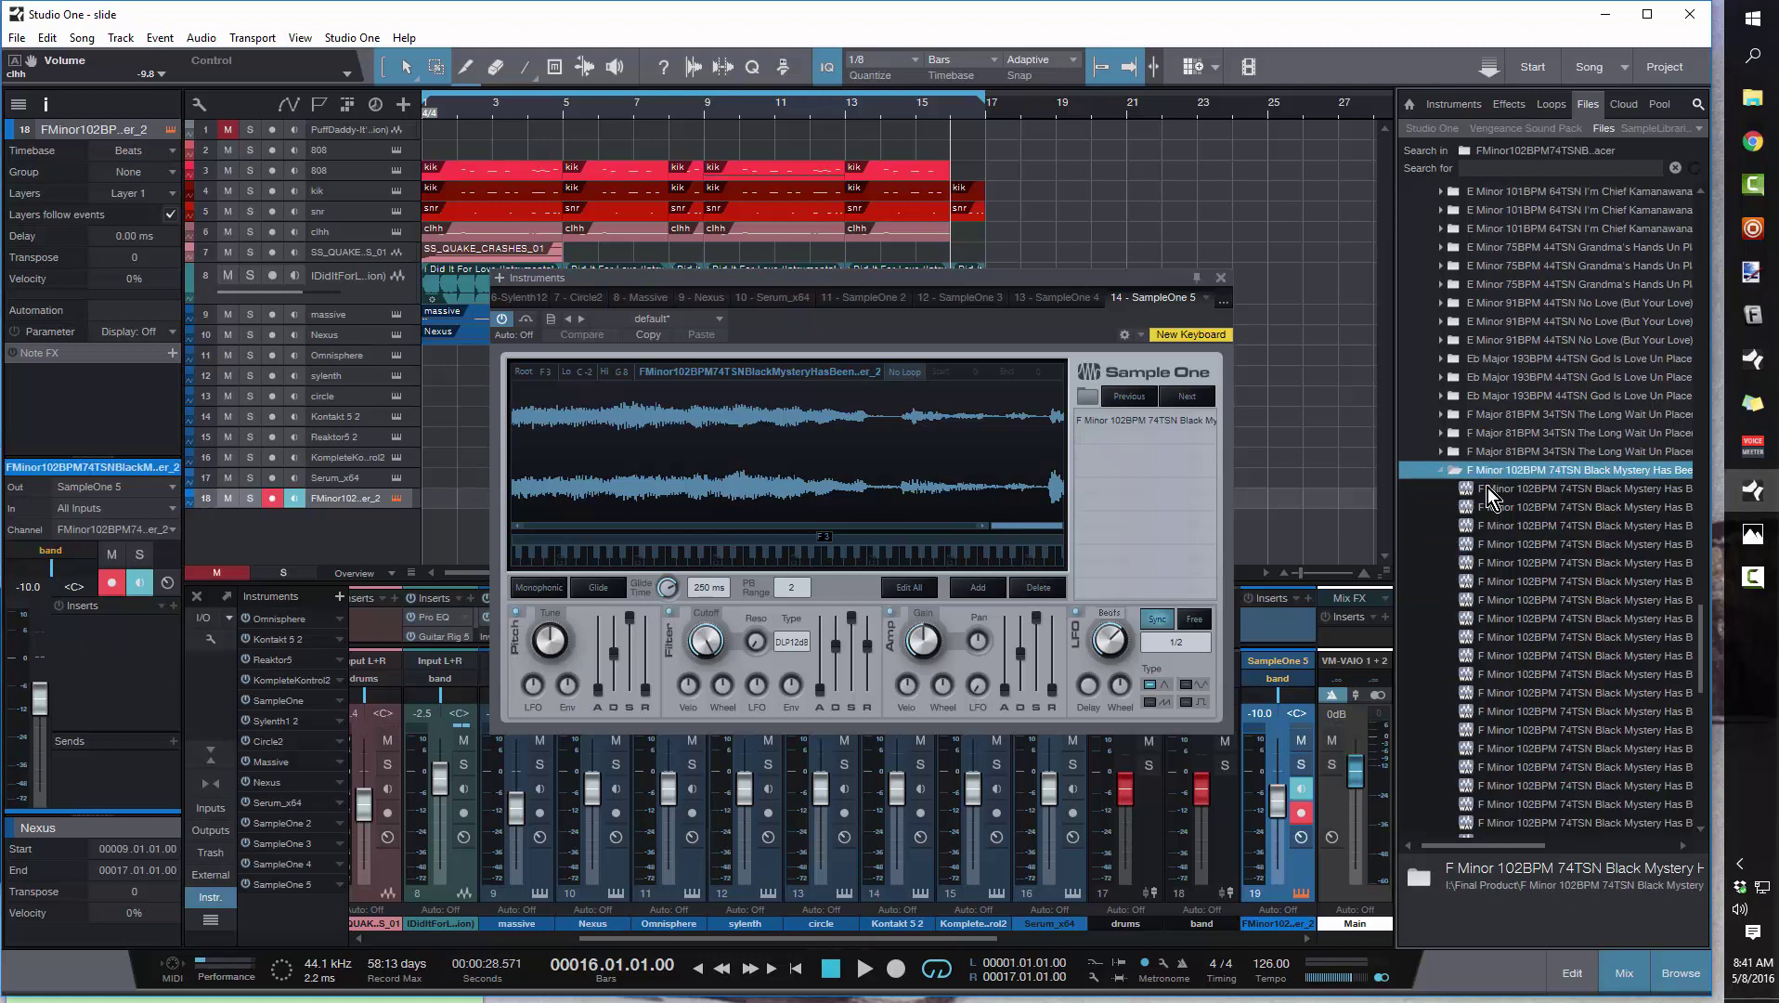
{"action": "scroll", "coordinate": [1477, 509], "scroll_direction": "down", "scroll_amount": 1}
{"action": "left_click", "coordinate": [1484, 433]}
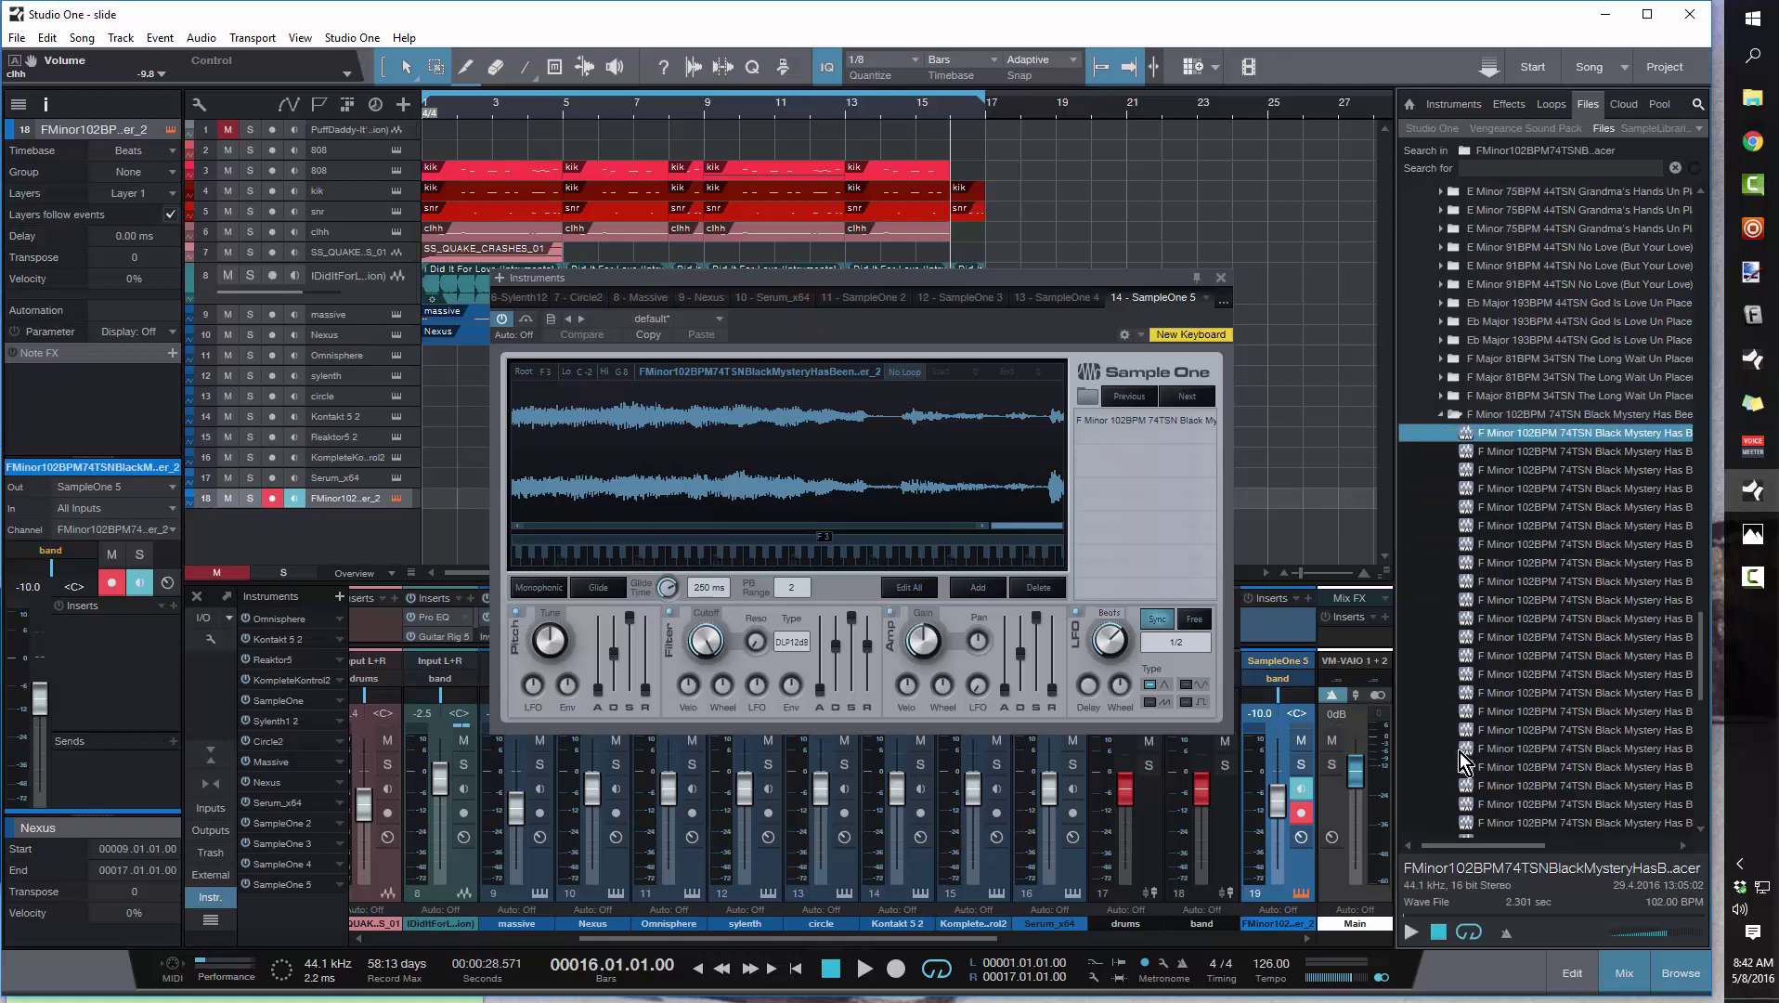
{"action": "left_click", "coordinate": [1412, 929]}
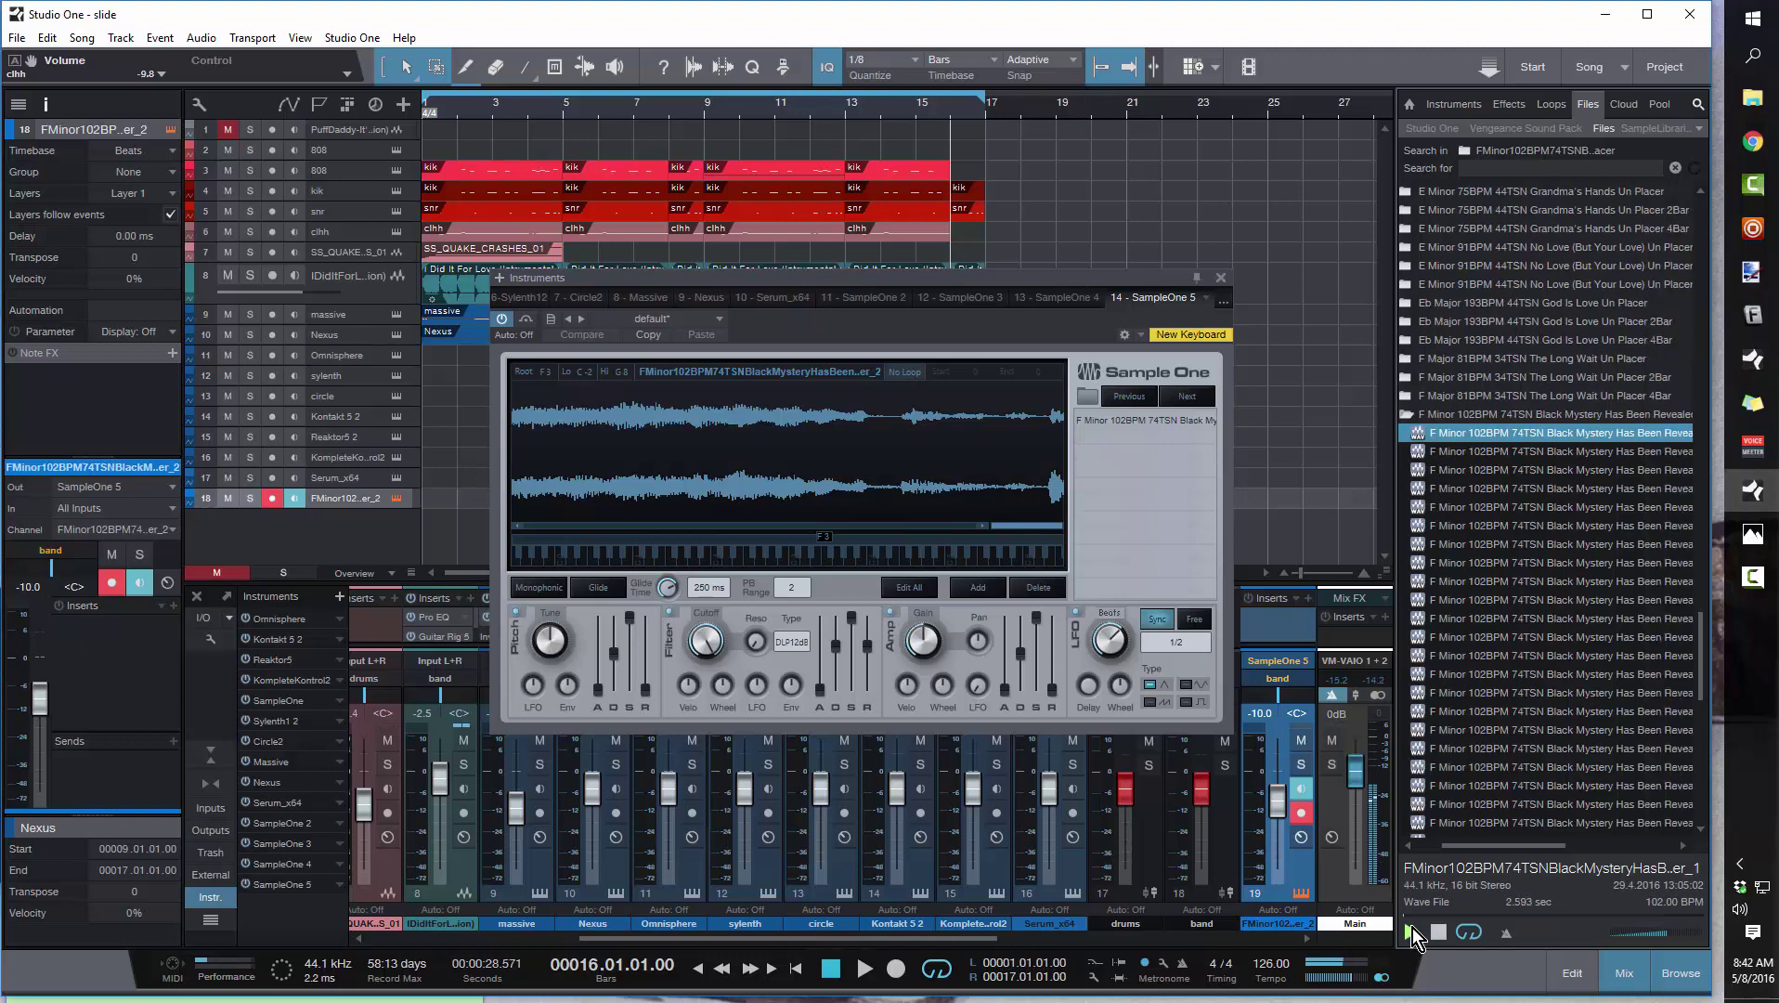
{"action": "left_click", "coordinate": [1493, 449]}
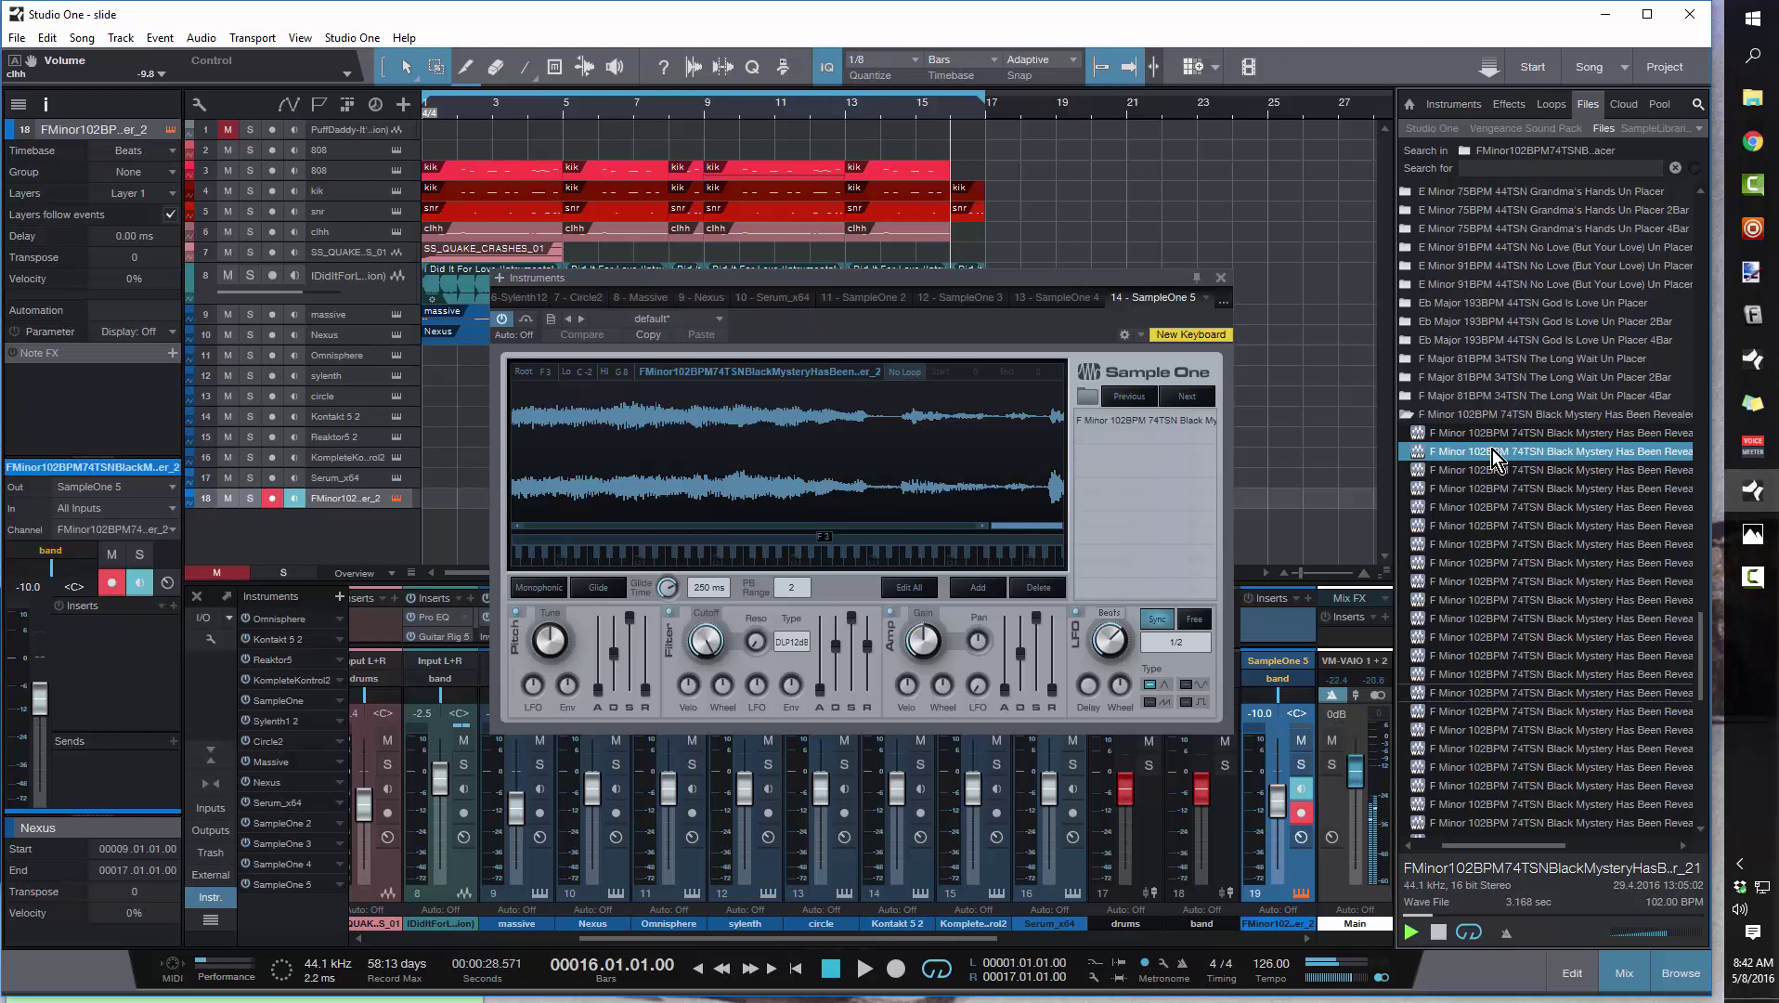
{"action": "left_click", "coordinate": [1440, 931]}
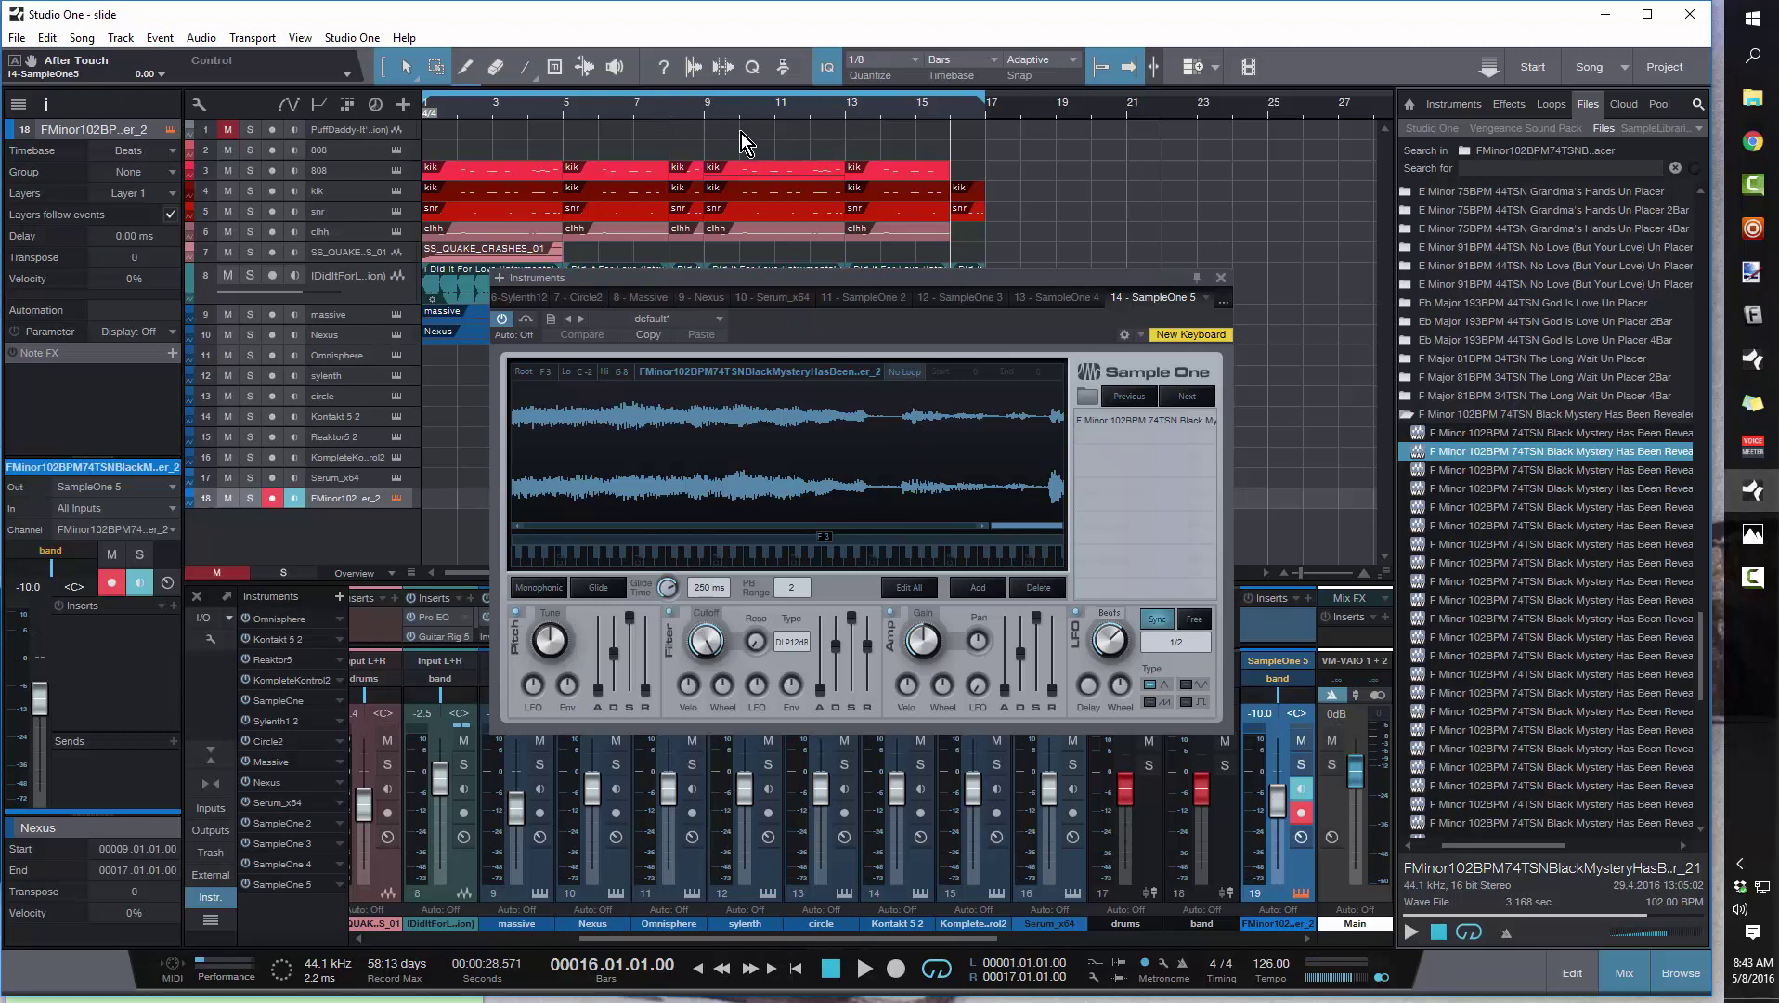
Step: Play the song from bar 9, record a Sample One performance on track 18, and close the instrument window
{"action": "key", "text": "comma"}
{"action": "left_click", "coordinate": [706, 103]}
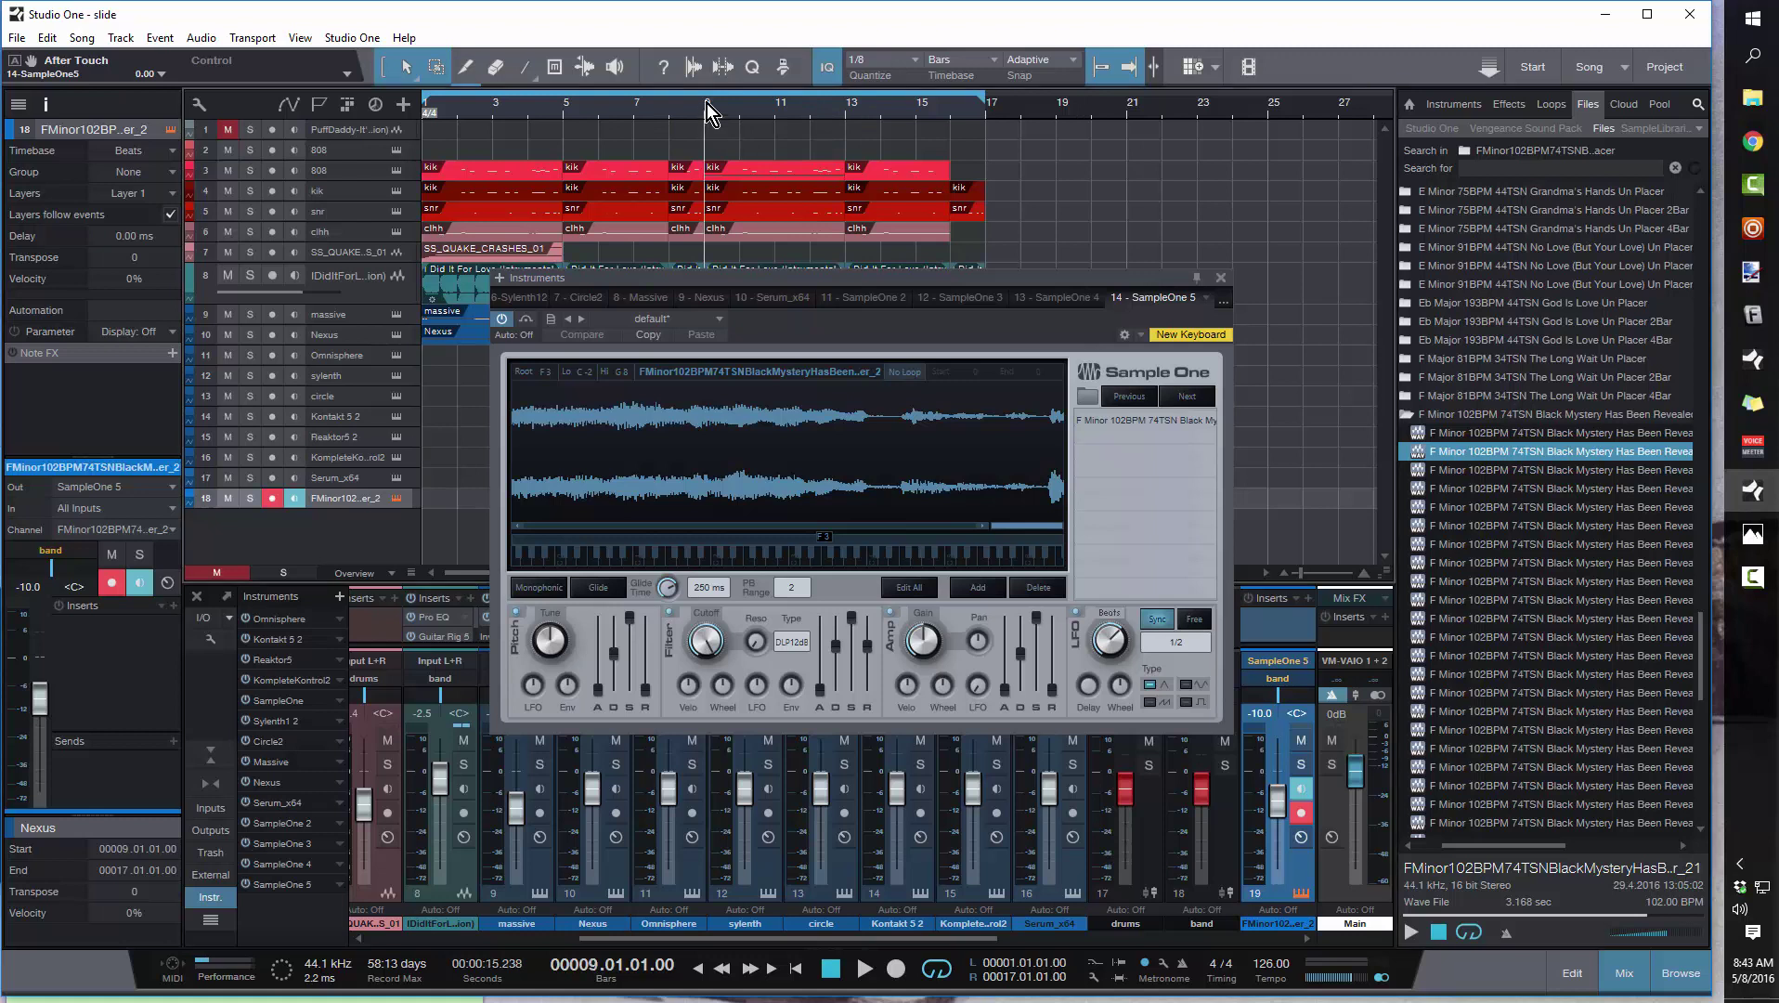
{"action": "key", "text": "space"}
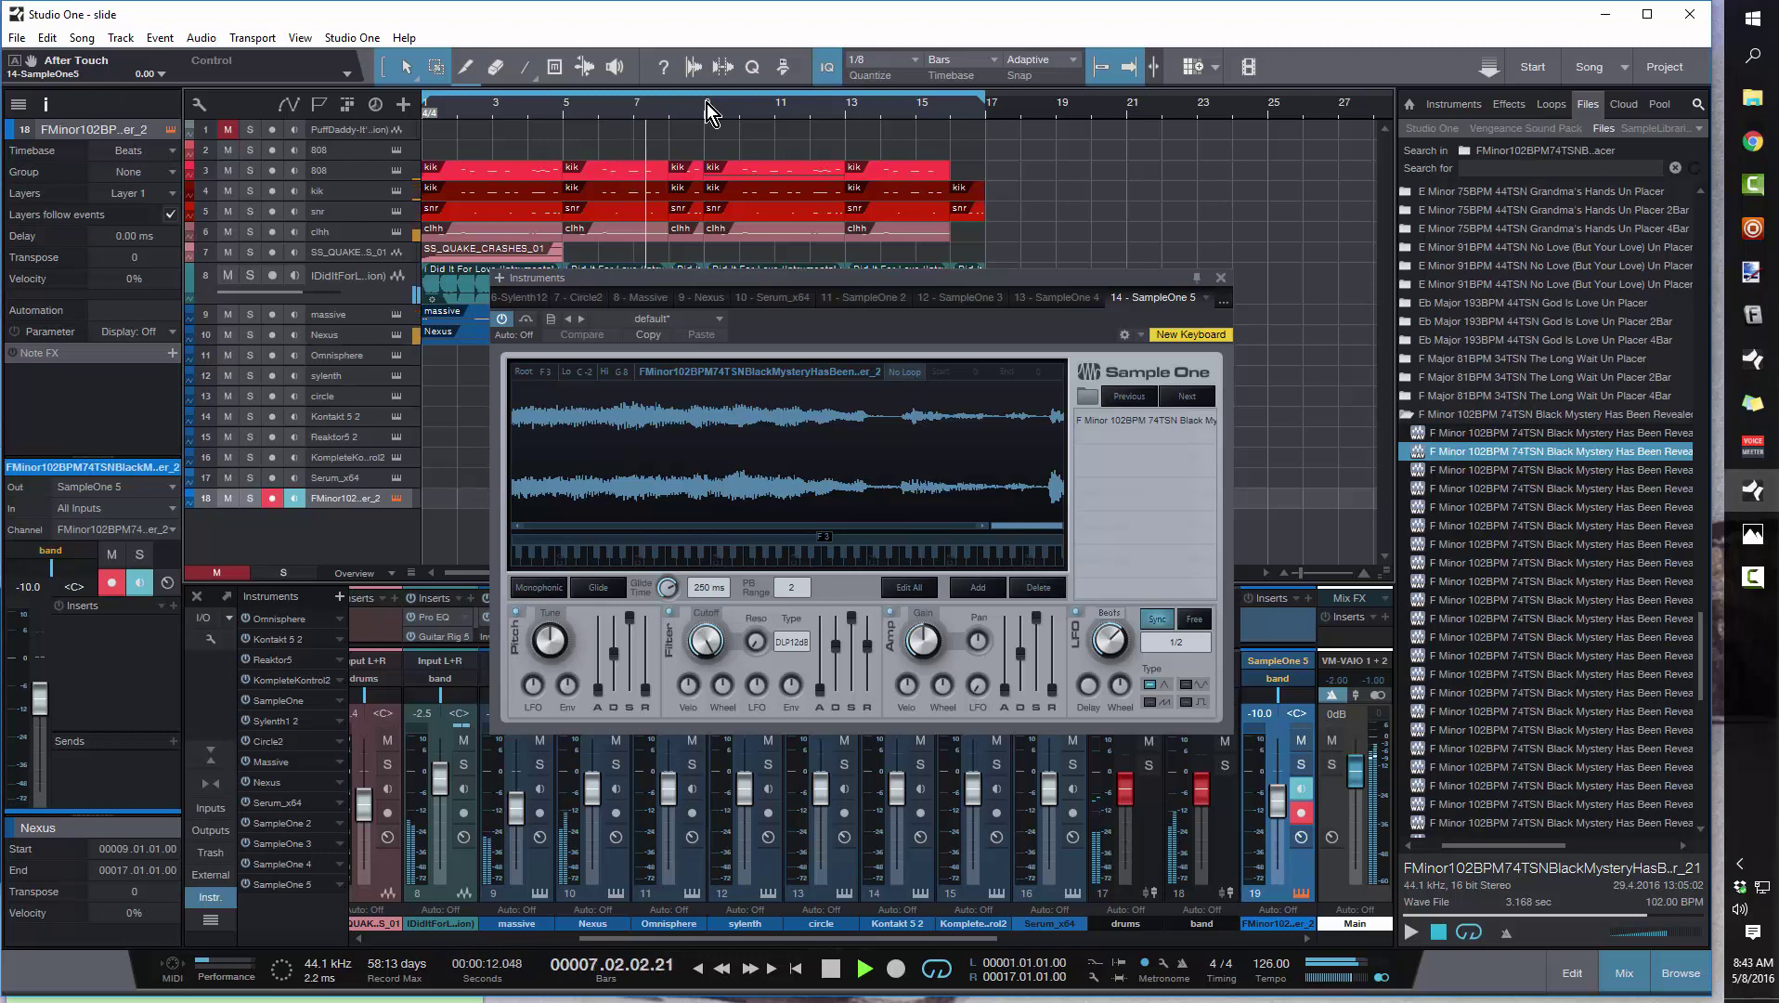
{"action": "key", "text": "KP_Multiply"}
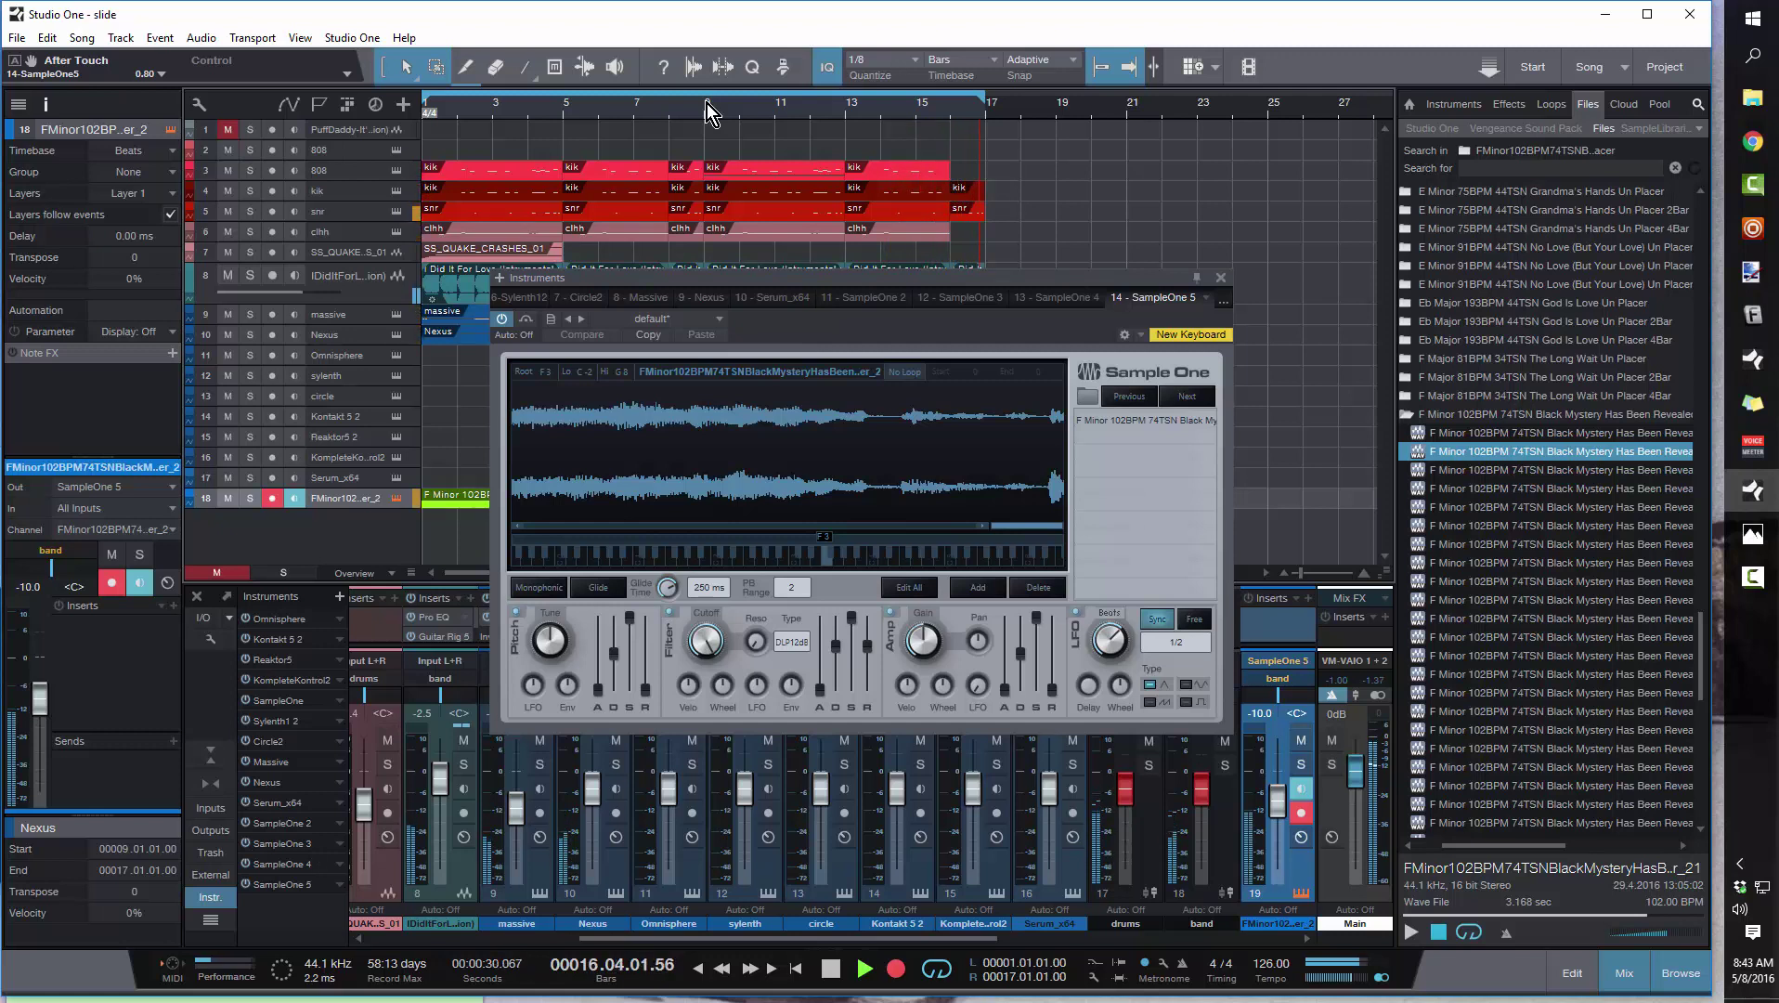
{"action": "key", "text": "space"}
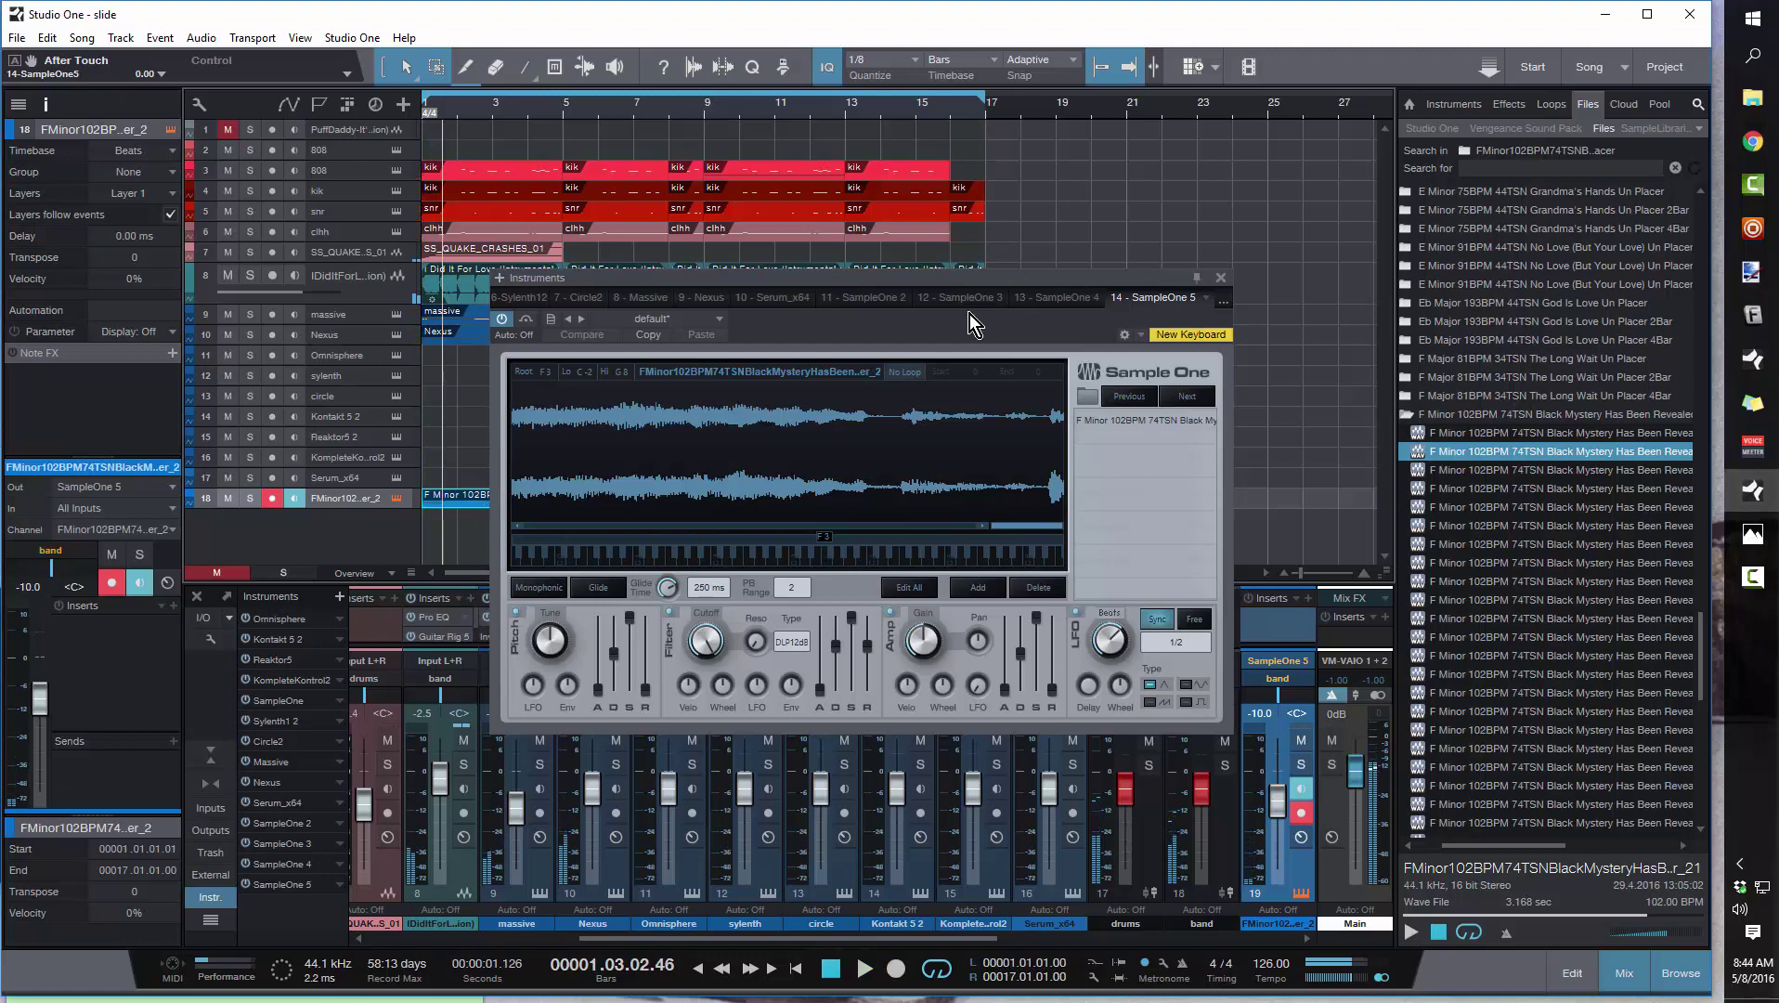
{"action": "left_click", "coordinate": [1219, 279]}
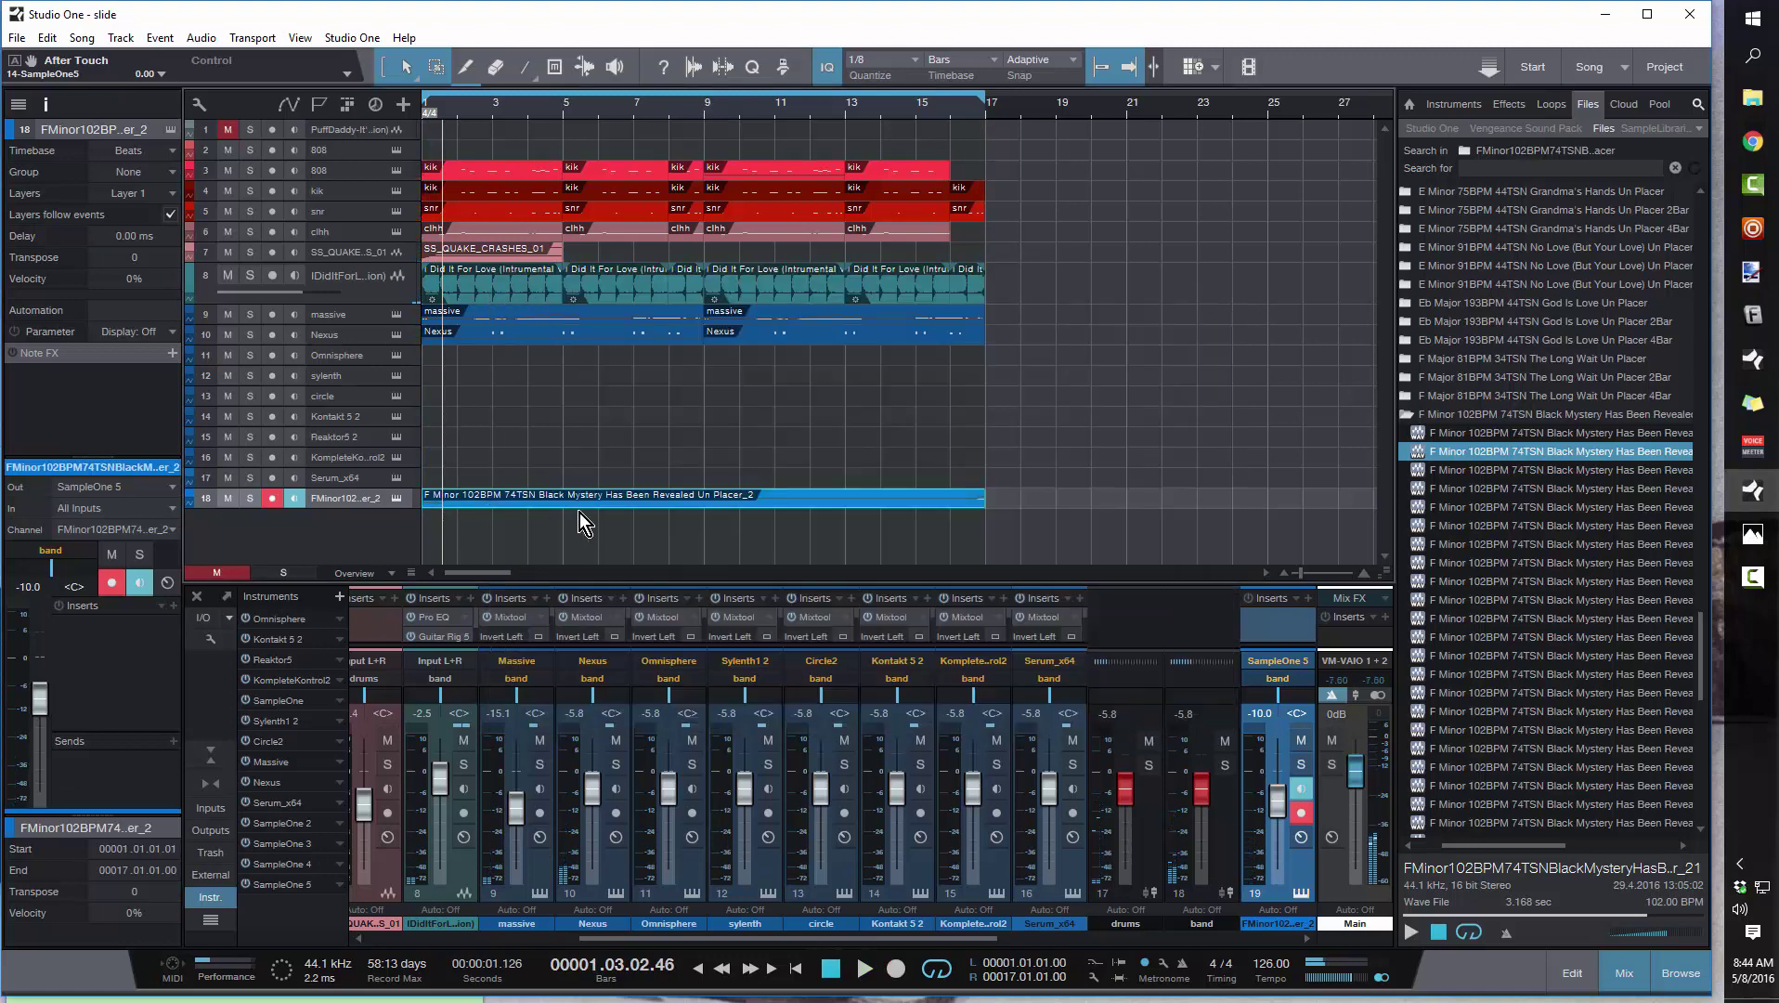
Step: Open the recorded Black Mystery part for note editing and make its F3 note span bar 16 beat 3 to bar 17
{"action": "double_click", "coordinate": [557, 498]}
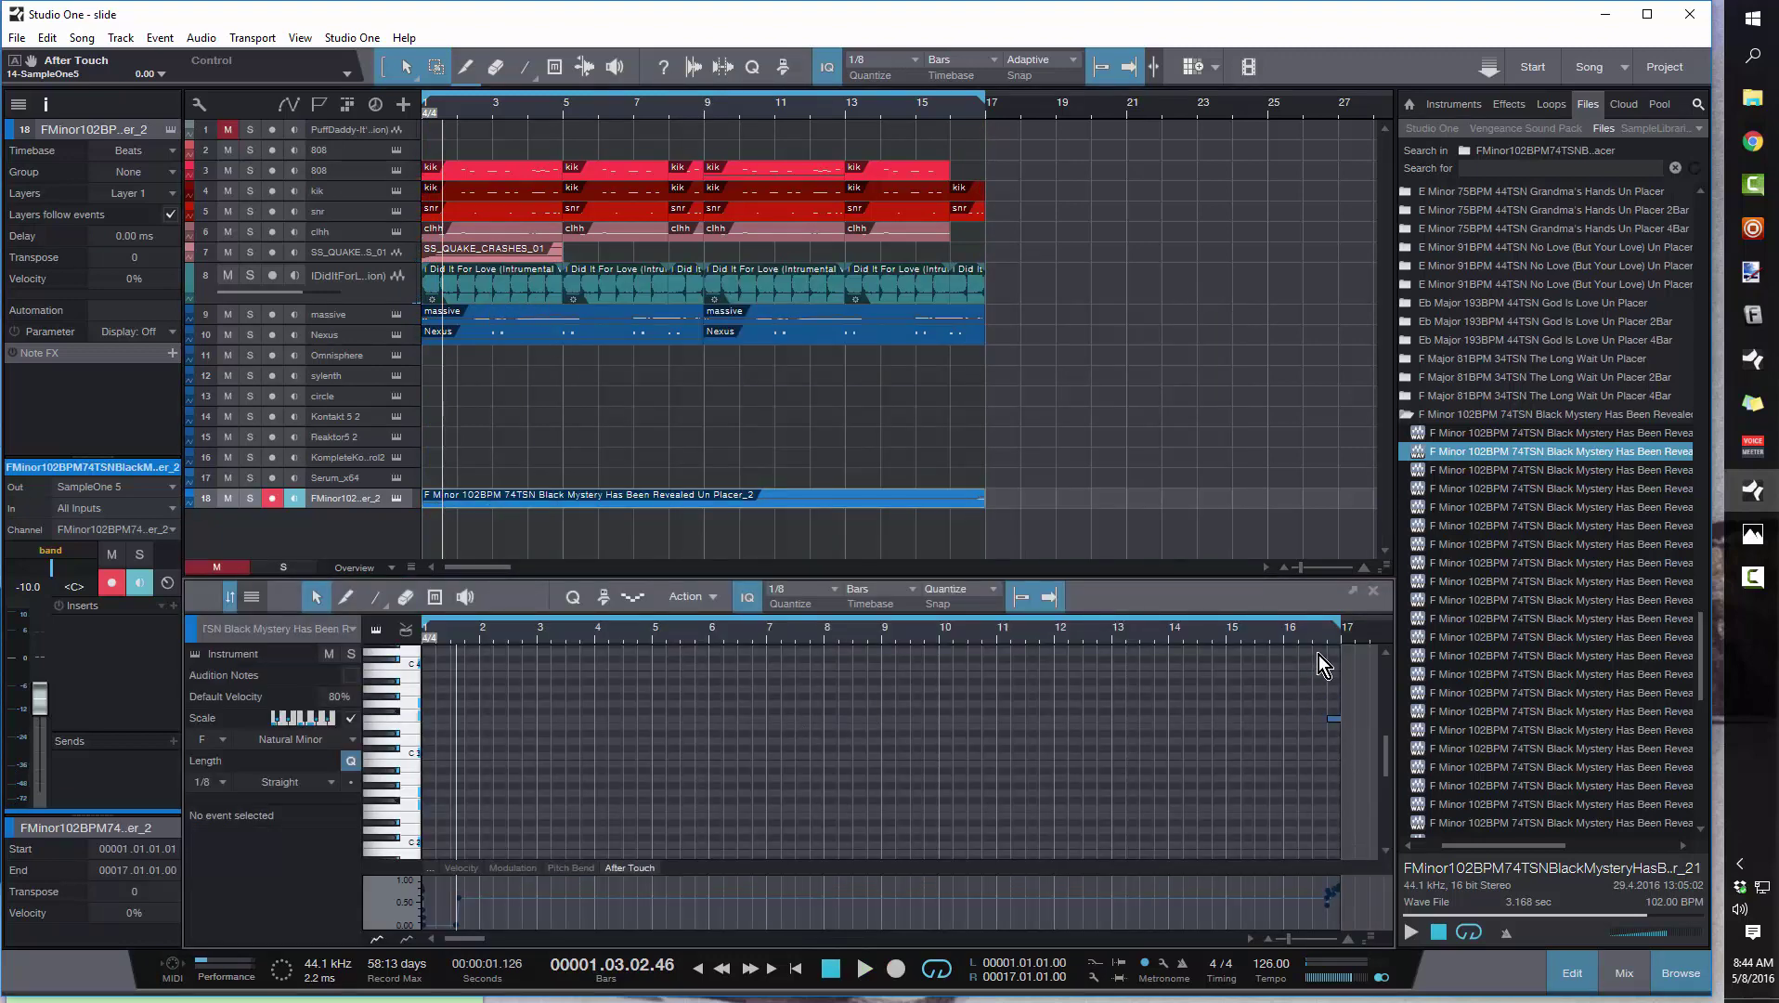
{"action": "scroll", "coordinate": [1320, 655], "scroll_direction": "up", "scroll_amount": 3}
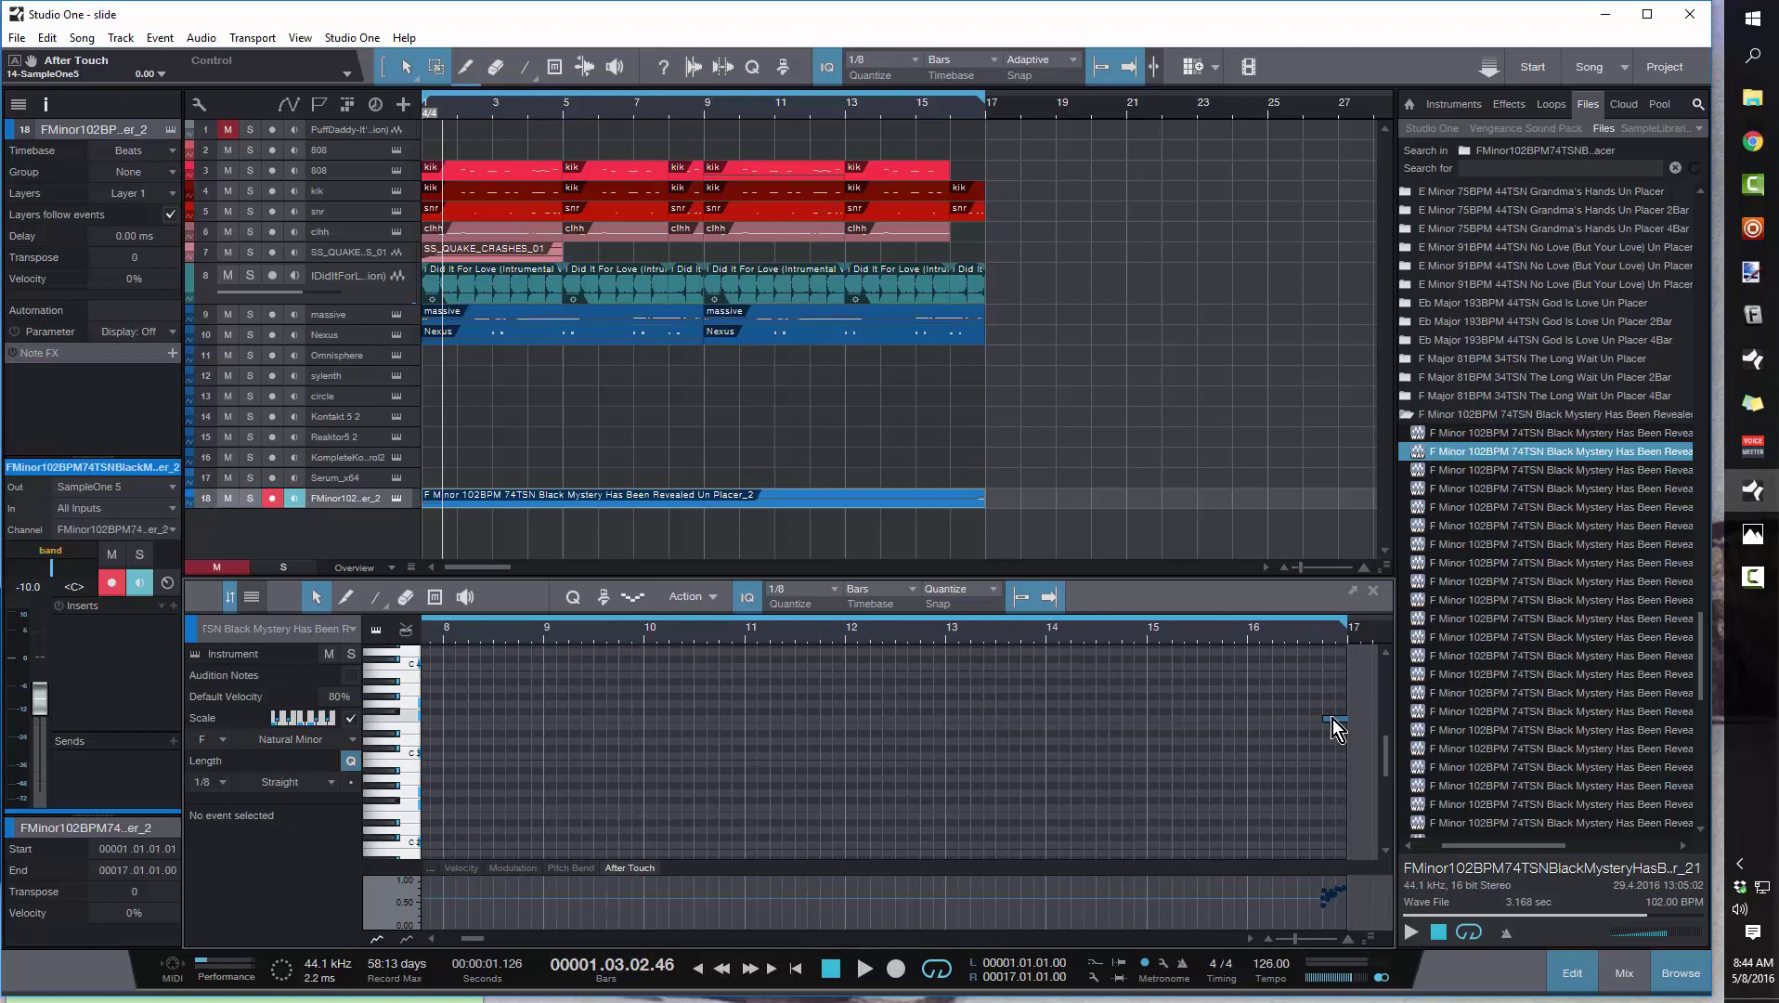
{"action": "left_click_drag", "start_coordinate": [1335, 719], "coordinate": [1346, 721]}
Step: Enlarge all tracks to Normal height and move the Black Mystery sampler track directly below Nexus
{"action": "scroll", "coordinate": [1046, 353], "scroll_direction": "up", "scroll_amount": 2}
{"action": "scroll", "coordinate": [1046, 354], "scroll_direction": "up", "scroll_amount": 2}
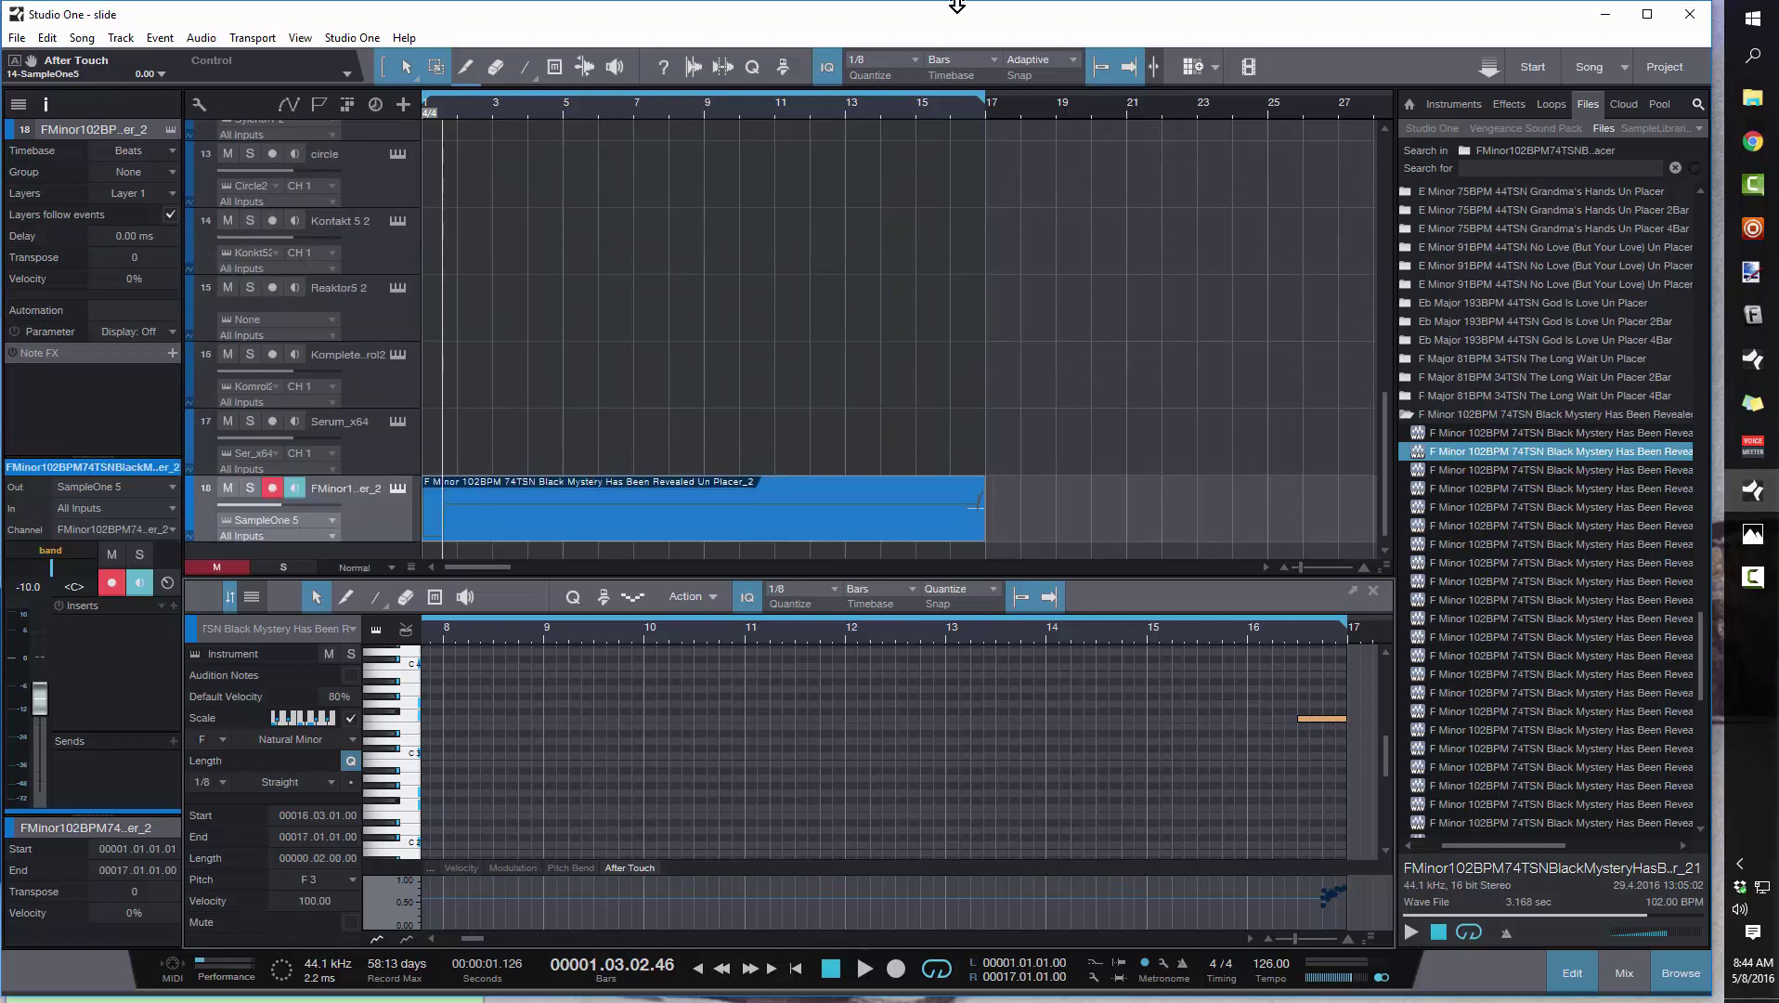
{"action": "left_click_drag", "start_coordinate": [381, 506], "coordinate": [390, 320]}
{"action": "scroll", "coordinate": [1045, 489], "scroll_direction": "up", "scroll_amount": 5}
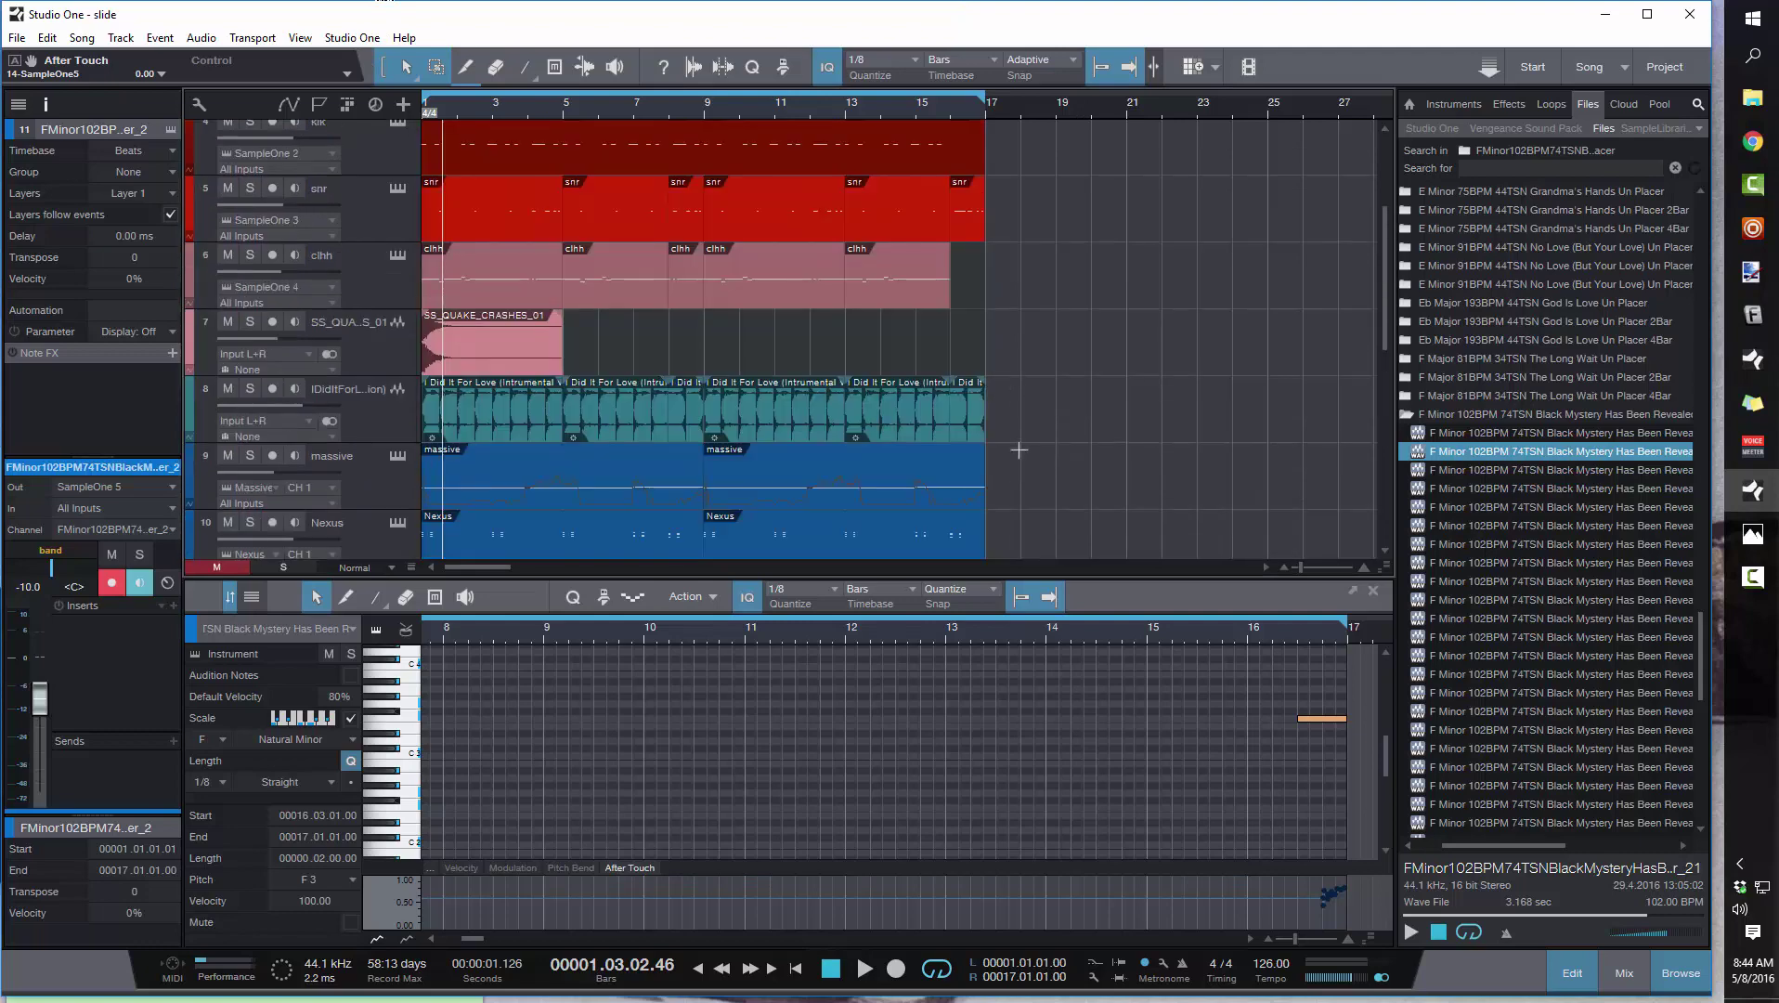
Step: Trim the ends of the final Did It For Love, massive and Nexus events back to bar 16 beat 3
{"action": "left_click_drag", "start_coordinate": [1009, 441], "coordinate": [987, 140]}
{"action": "scroll", "coordinate": [989, 158], "scroll_direction": "up", "scroll_amount": 5}
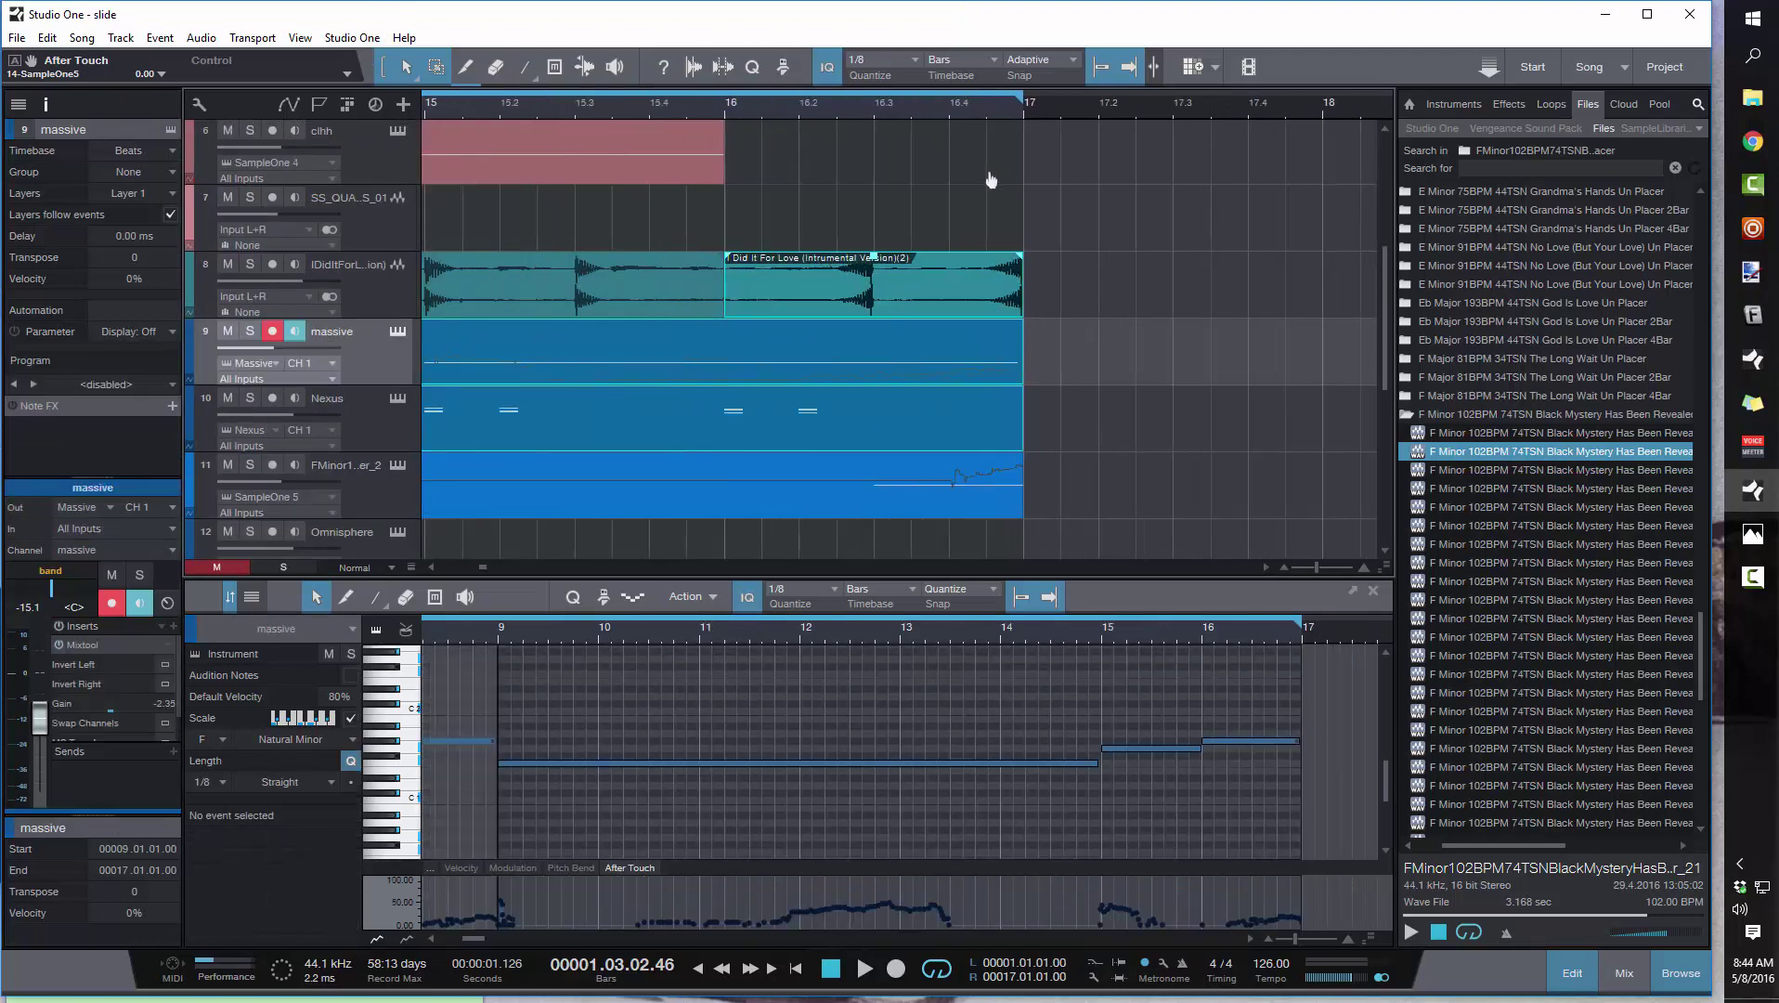
{"action": "left_click_drag", "start_coordinate": [1030, 318], "coordinate": [872, 307]}
Step: Select the Black Mystery sampler track and play the loop from its last bars around to bar 1, then stop
{"action": "key", "text": "space"}
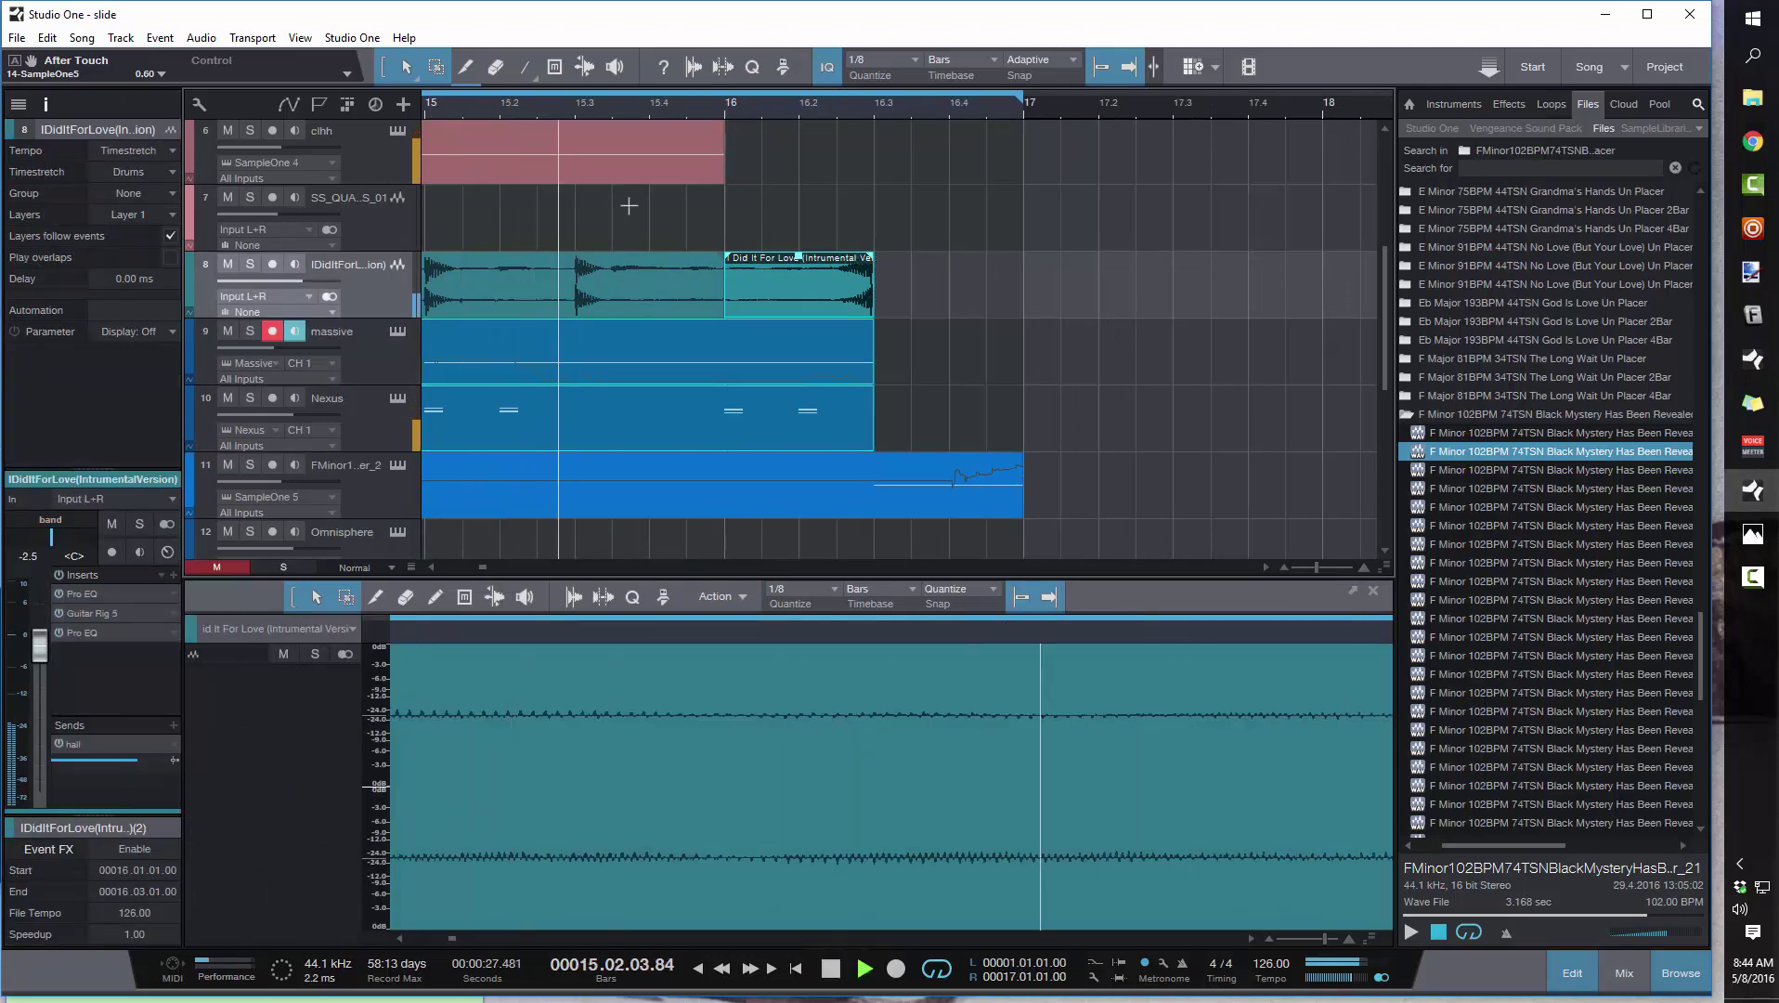
{"action": "left_click", "coordinate": [382, 494]}
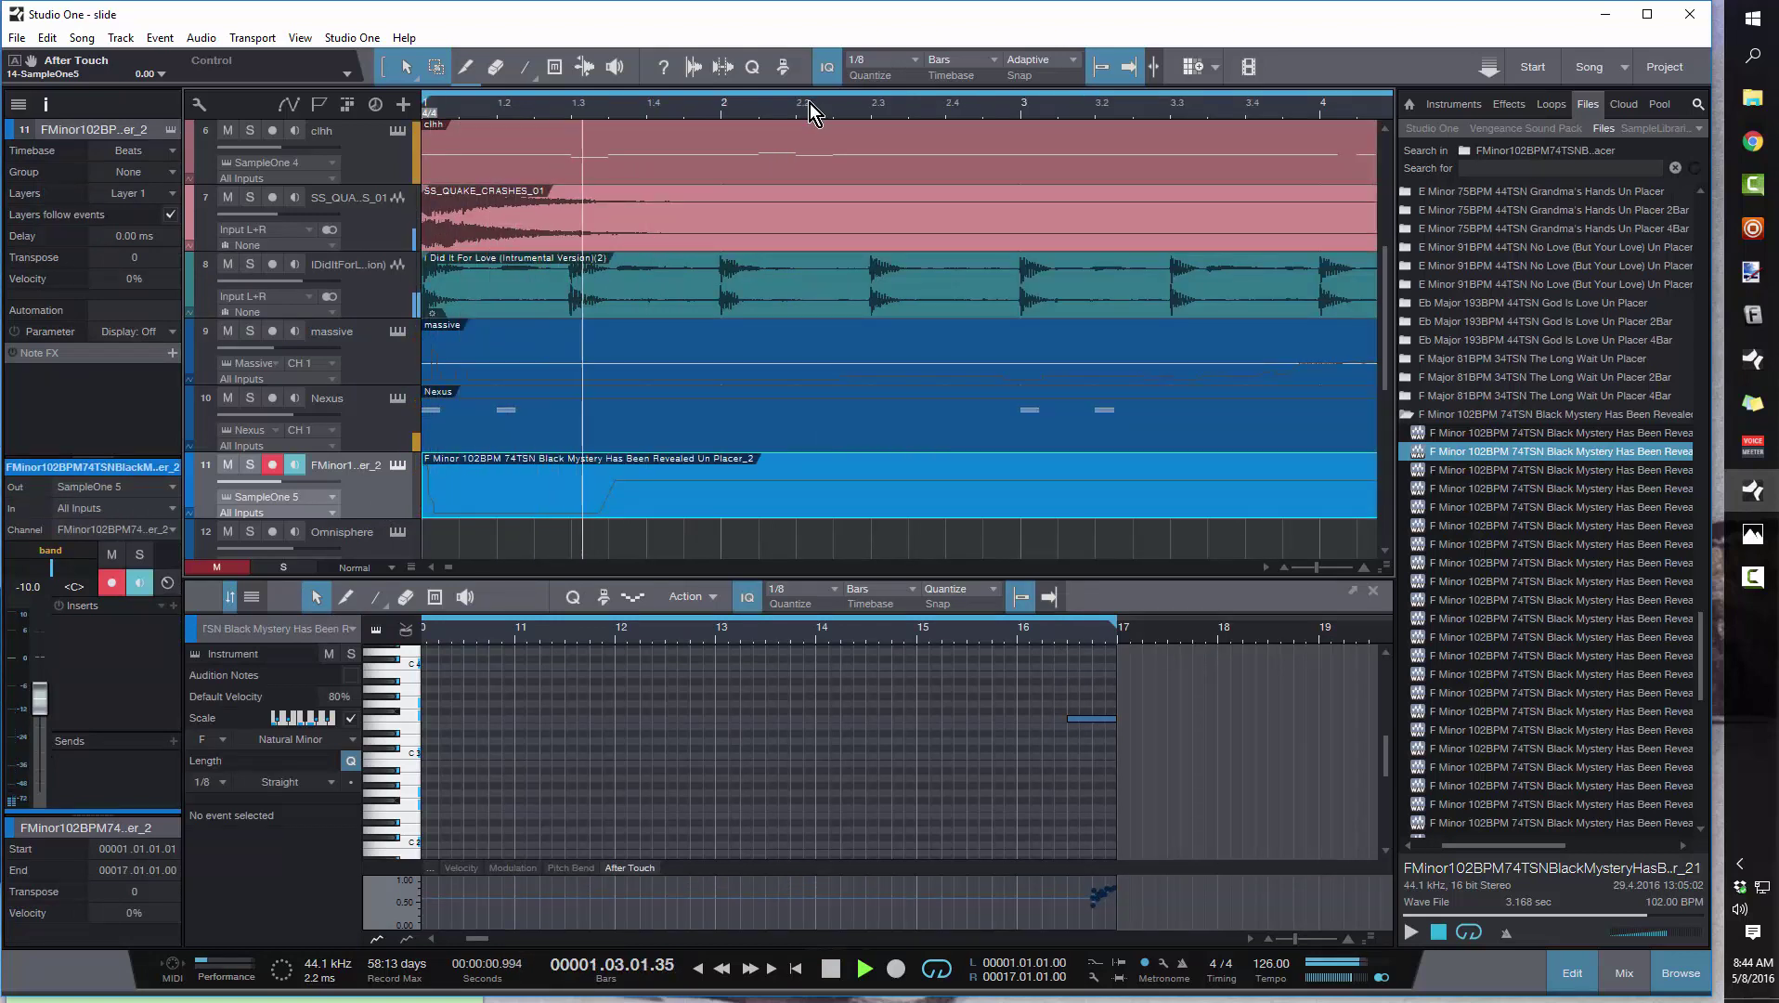
{"action": "scroll", "coordinate": [723, 112], "scroll_direction": "down", "scroll_amount": 6}
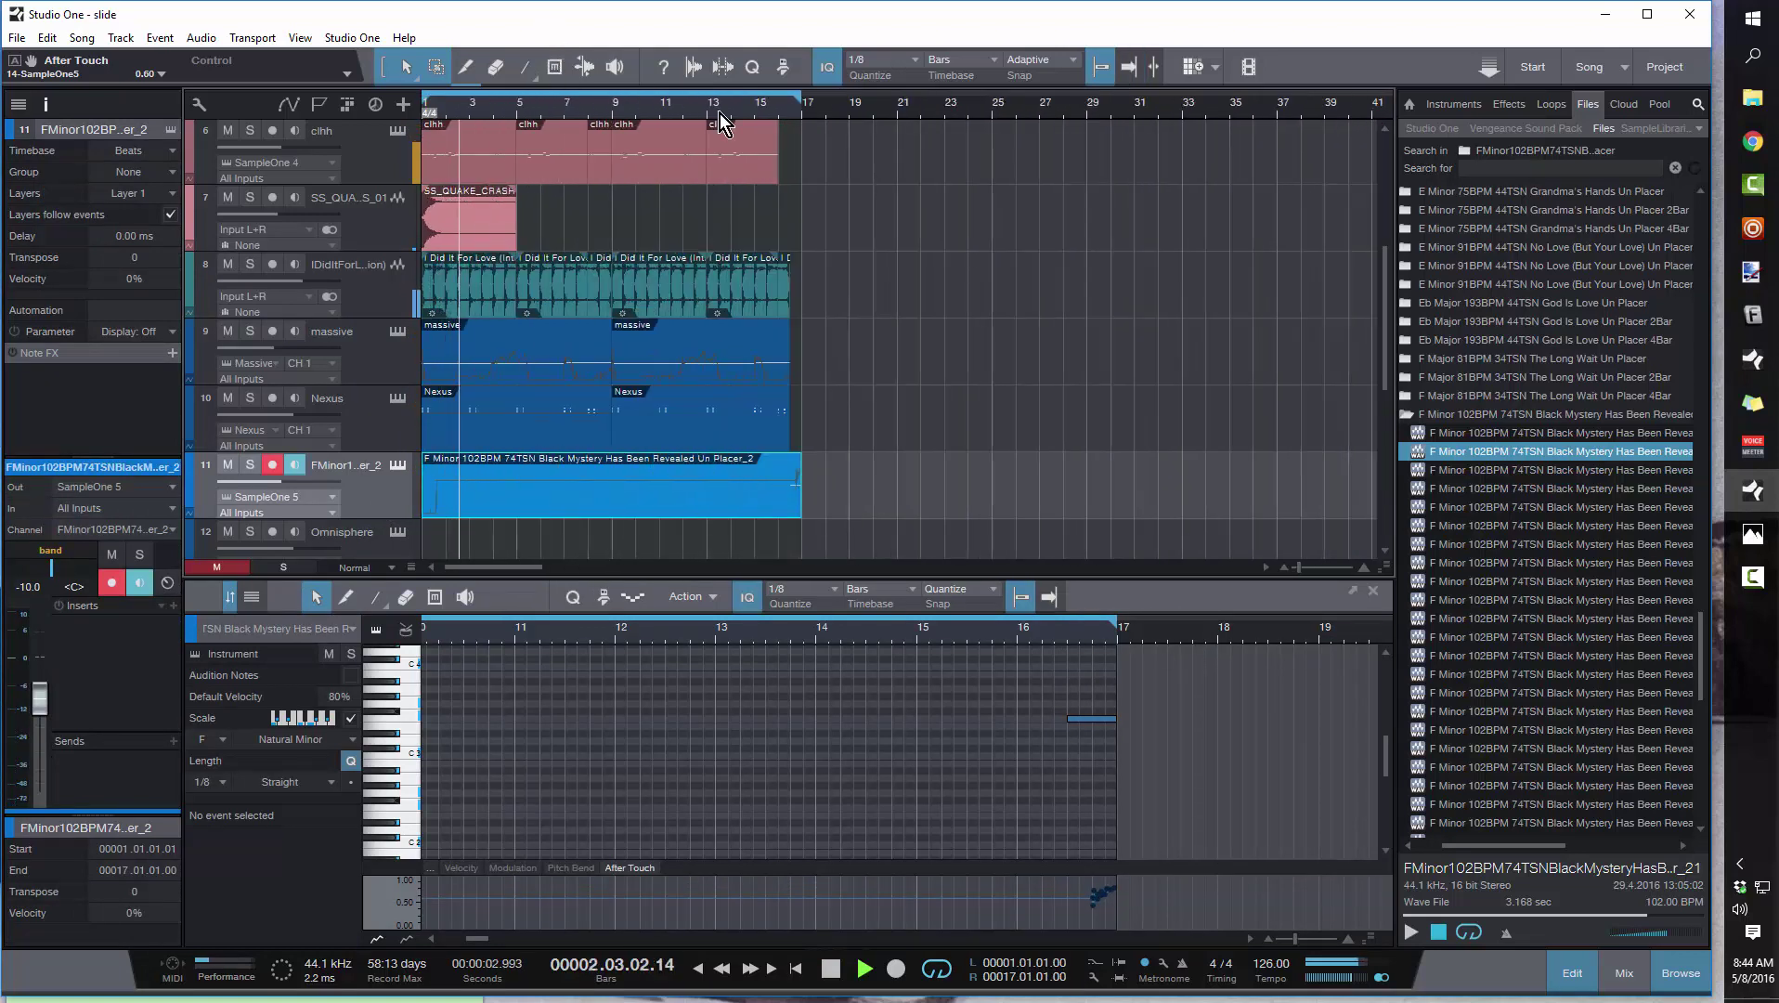
{"action": "left_click", "coordinate": [733, 106]}
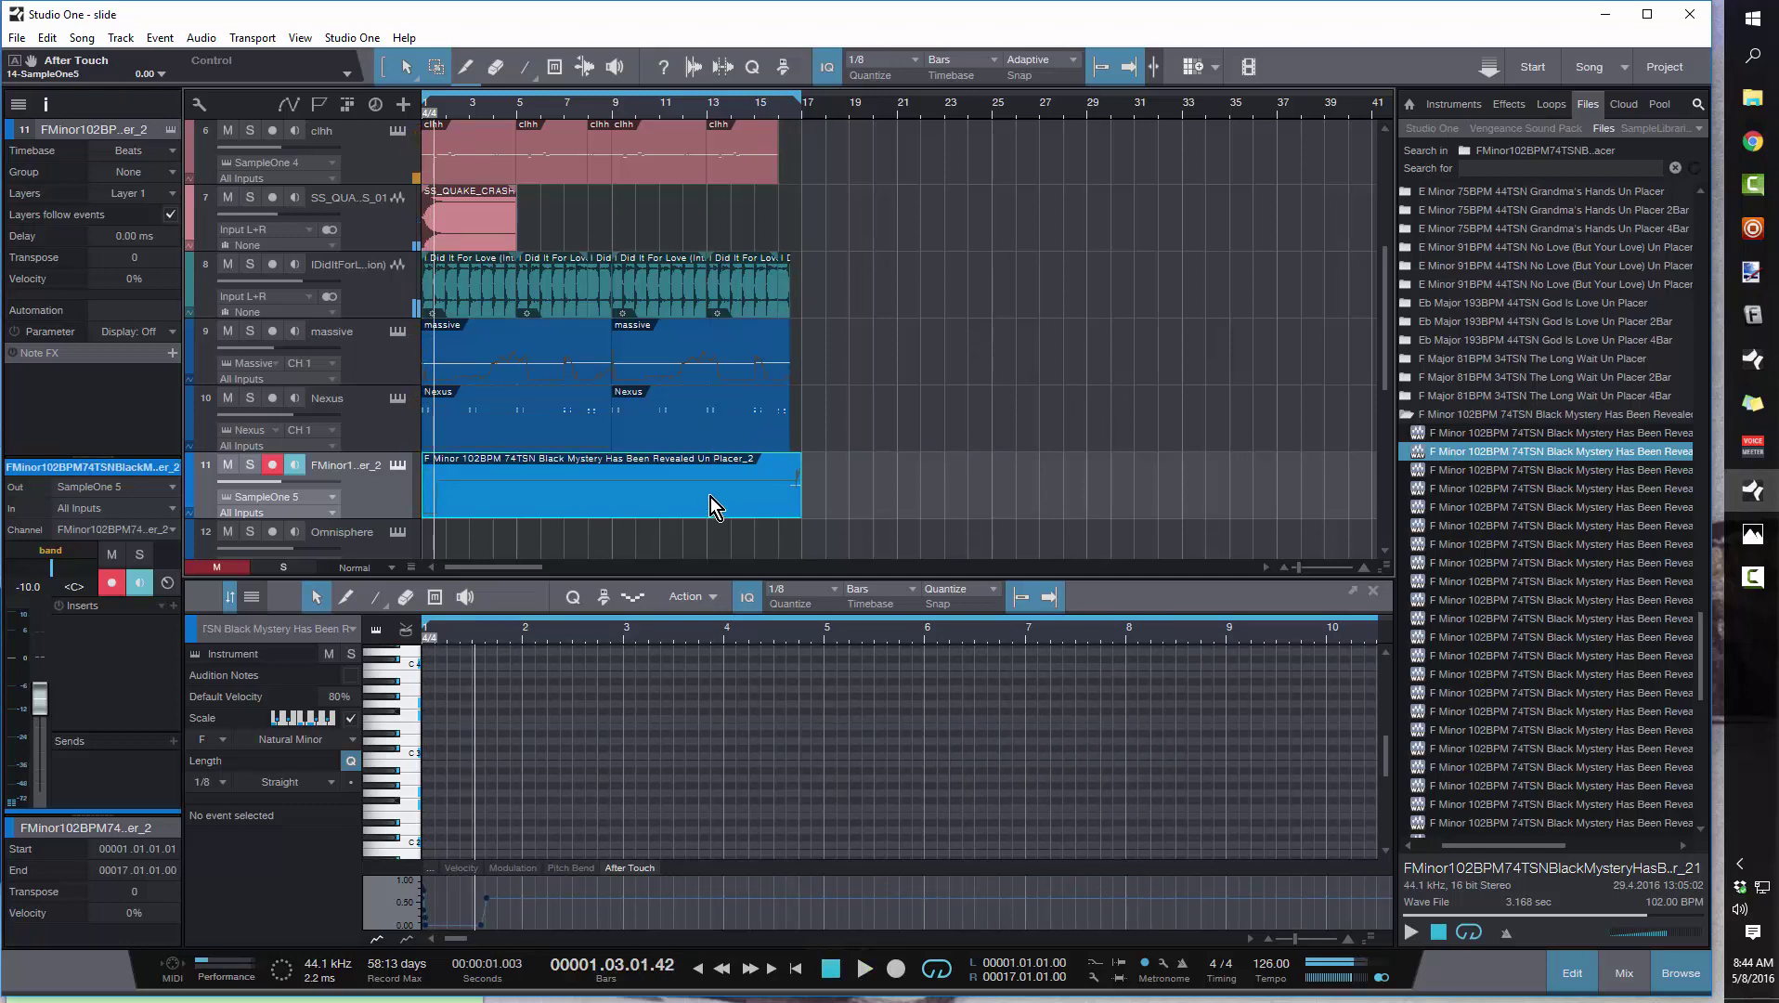
{"action": "key", "text": "space"}
Step: Bounce the Black Mystery sampler part to audio and move the bounced track directly above the sampler track
{"action": "key", "text": "alt"}
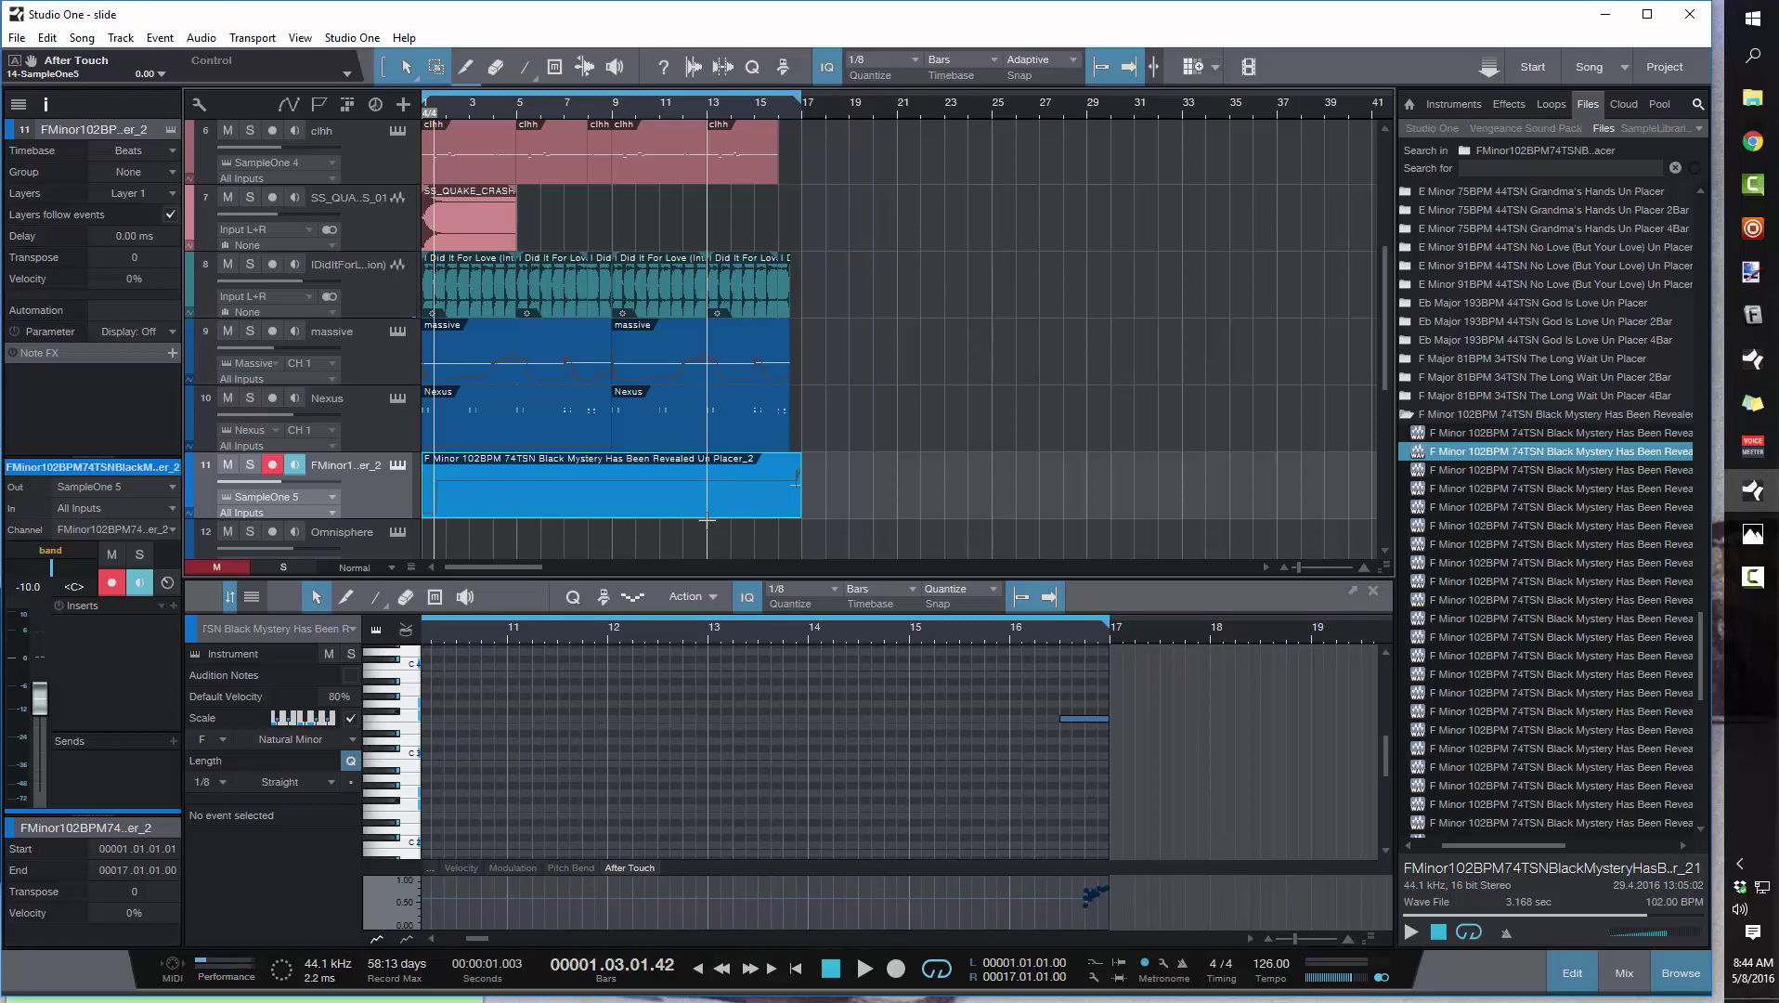
{"action": "key", "text": "ctrl+b"}
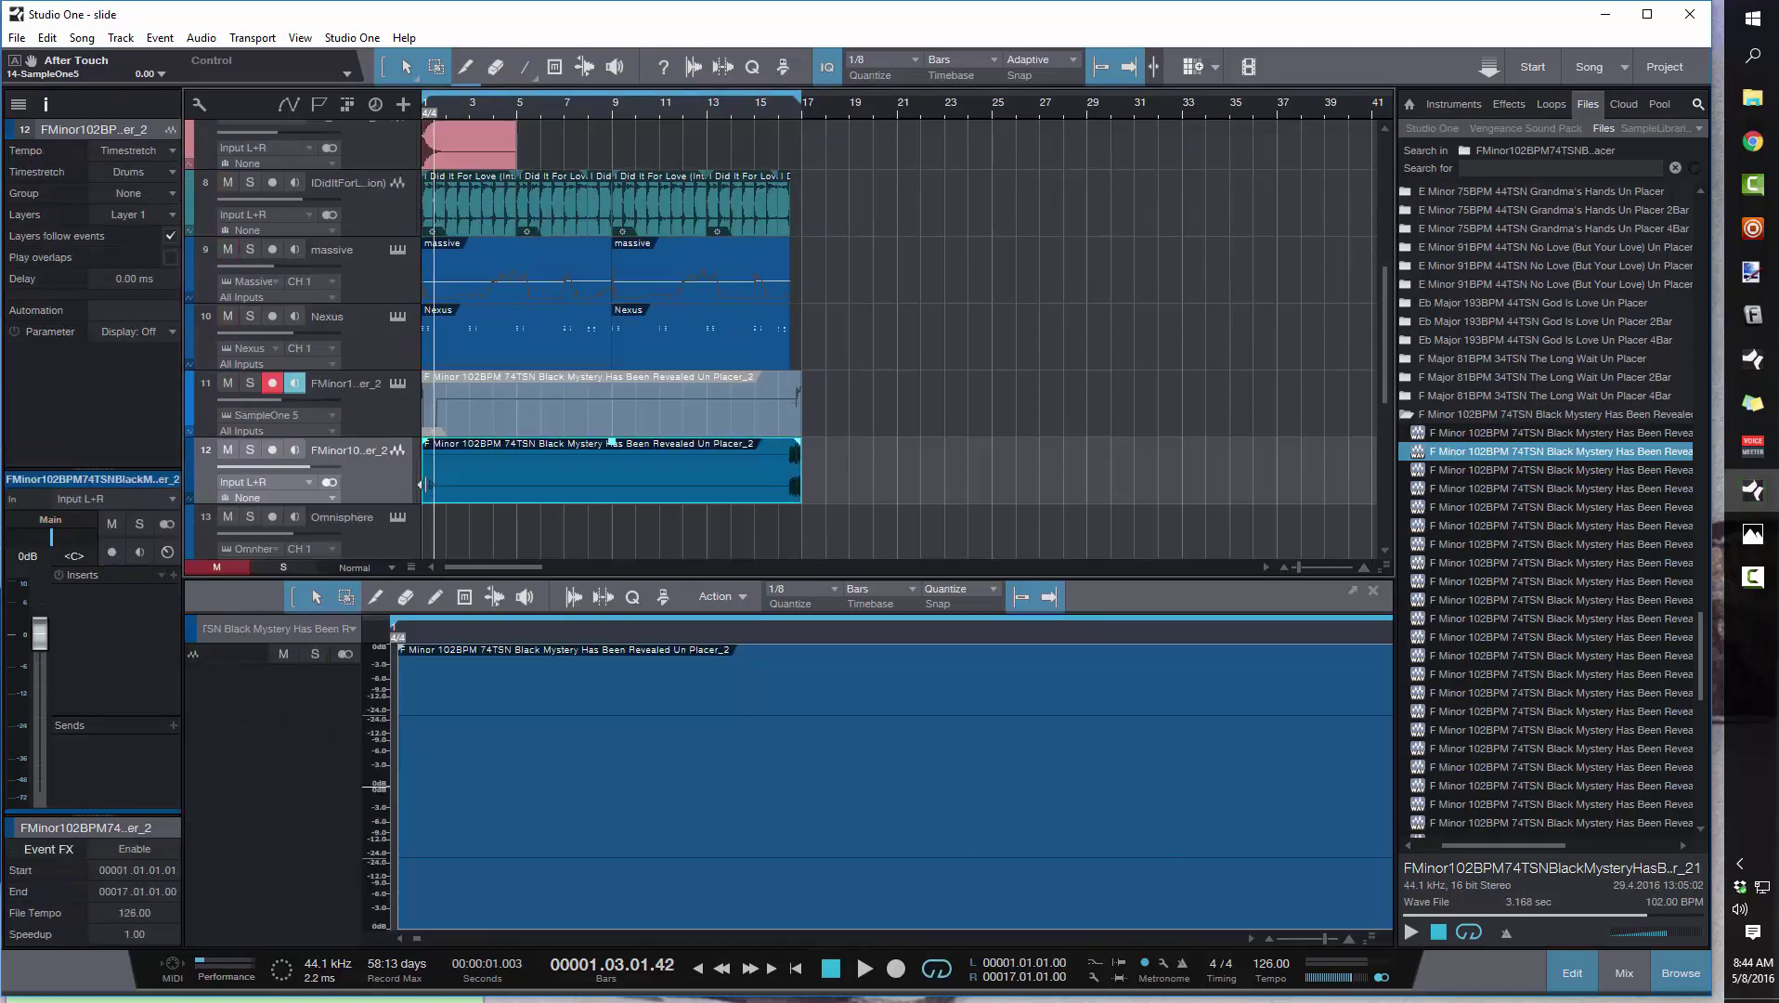
{"action": "left_click_drag", "start_coordinate": [420, 483], "coordinate": [417, 381]}
Step: Set all tracks to Medium height and trim the start of the bounced Black Mystery audio to 16.02.03.00
{"action": "left_click_drag", "start_coordinate": [813, 107], "coordinate": [810, 223]}
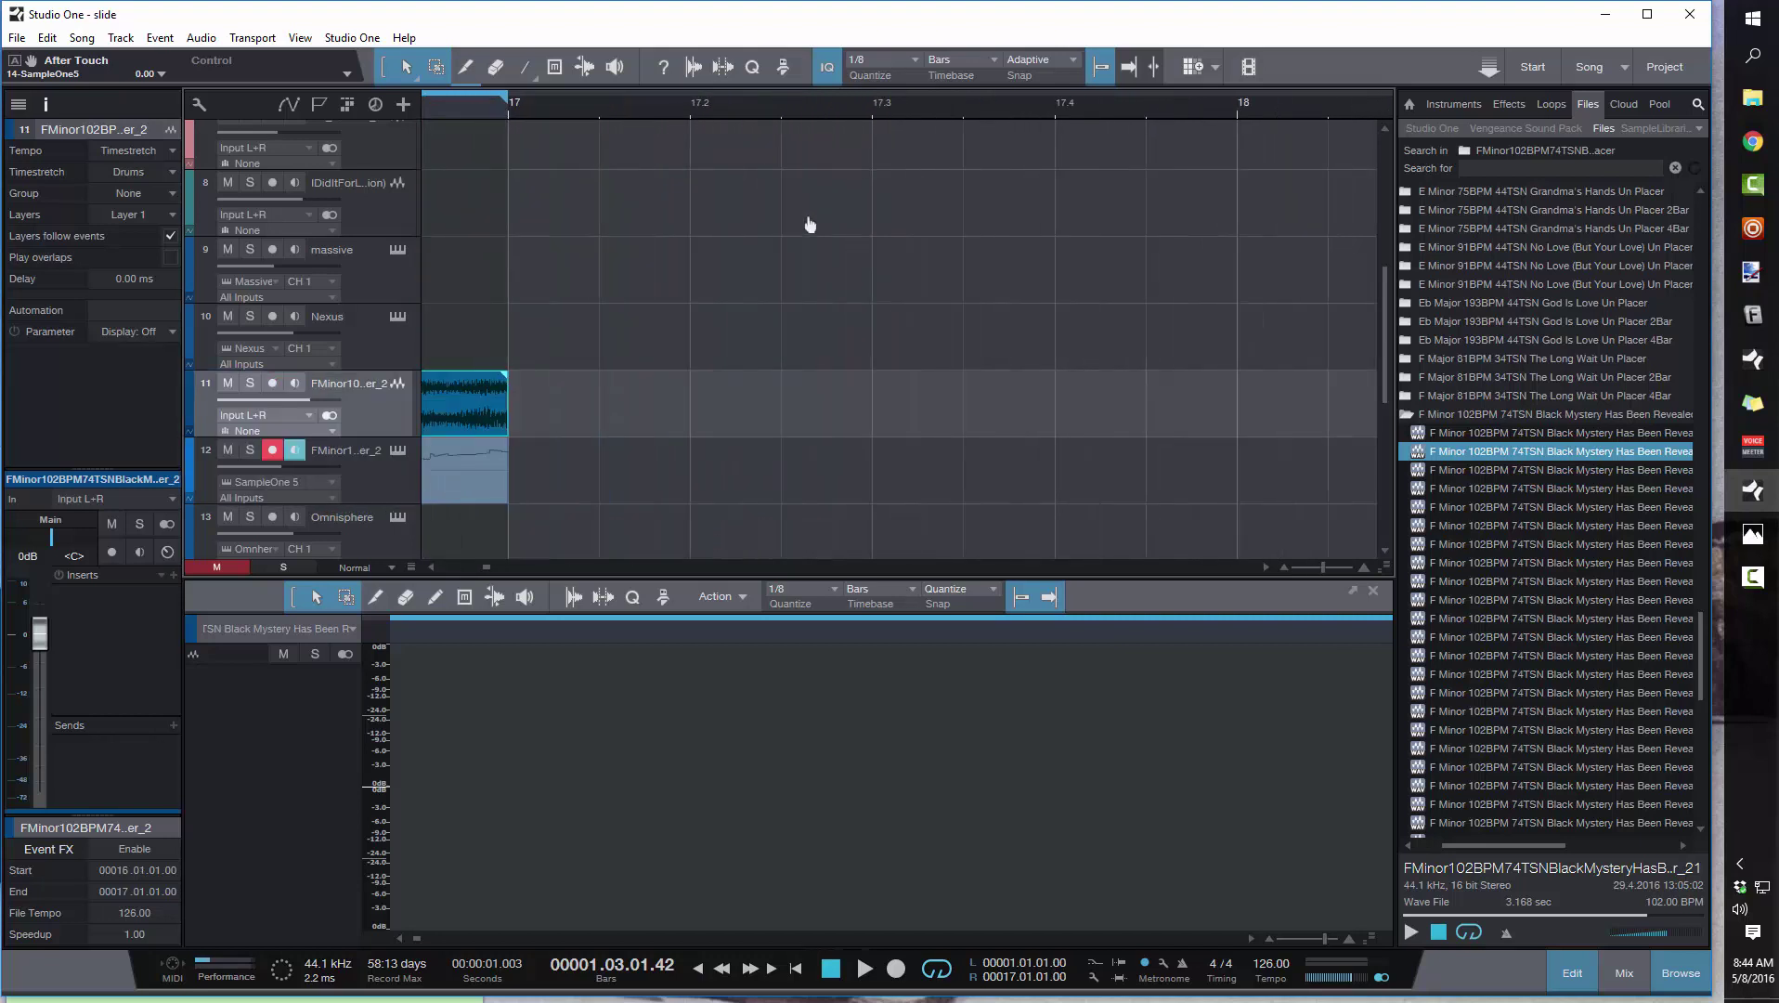
{"action": "scroll", "coordinate": [490, 570], "scroll_direction": "left", "scroll_amount": 3}
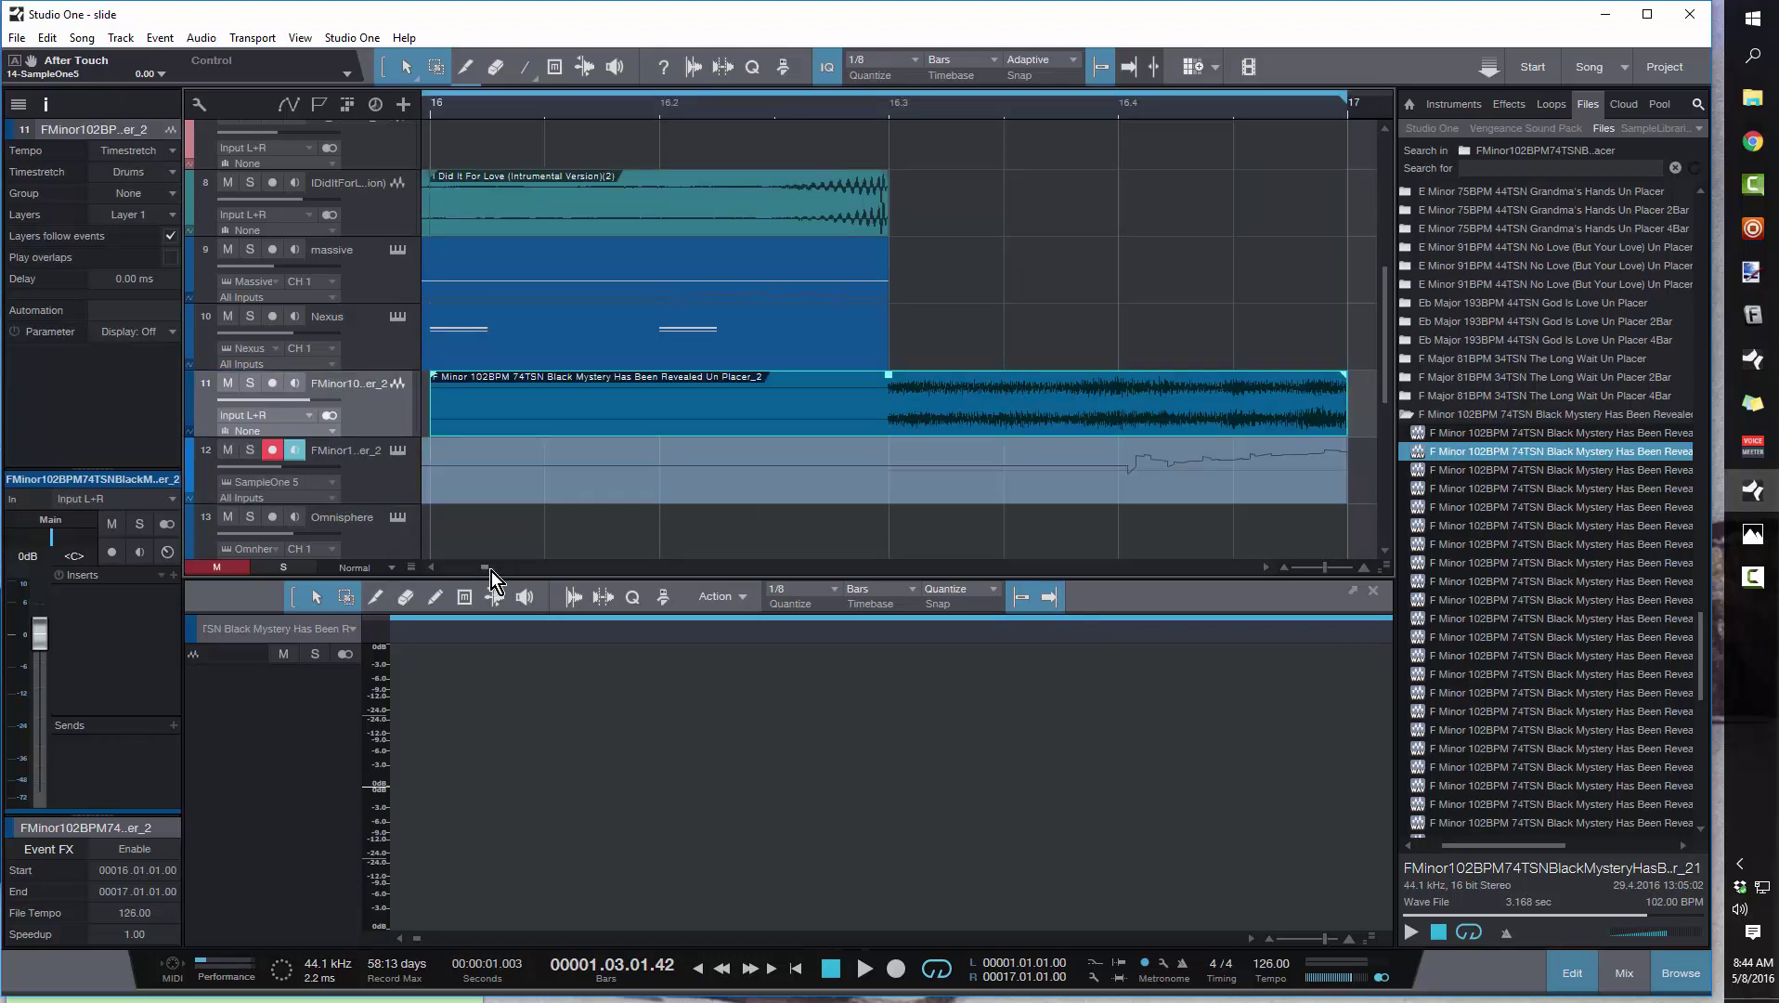
{"action": "scroll", "coordinate": [490, 571], "scroll_direction": "left", "scroll_amount": 3}
{"action": "scroll", "coordinate": [484, 568], "scroll_direction": "right", "scroll_amount": 5}
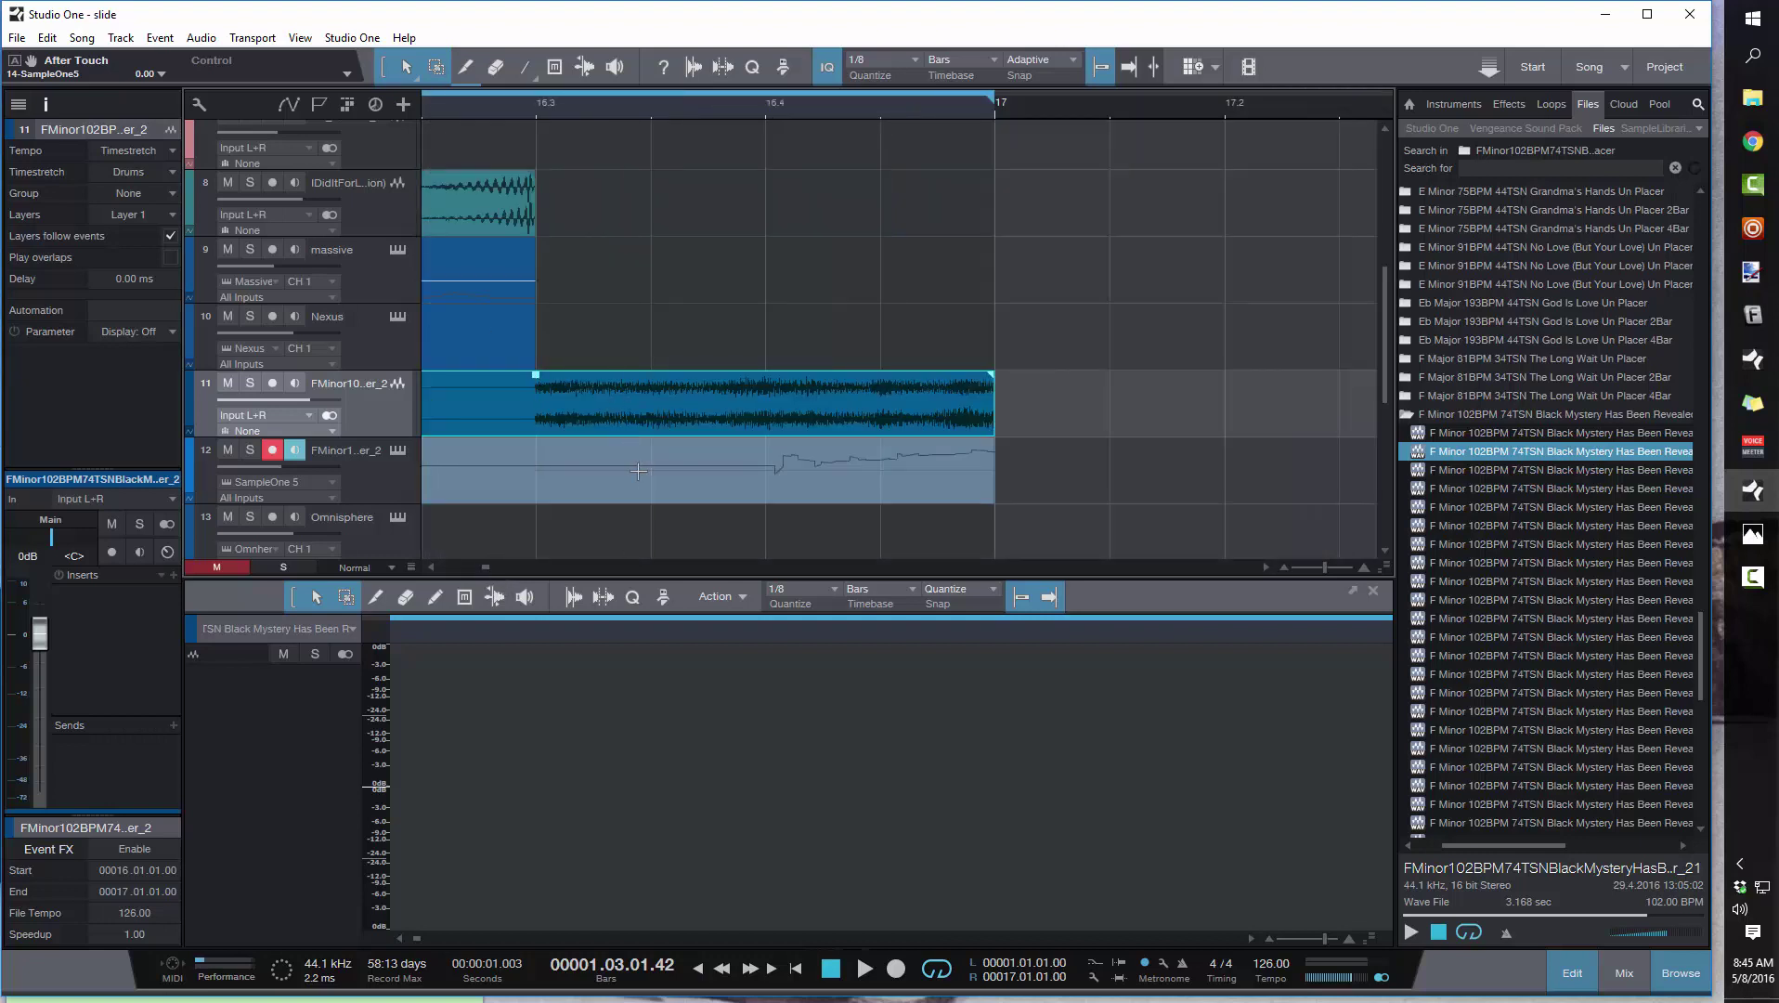
{"action": "key", "text": "shift+e"}
{"action": "left_click_drag", "start_coordinate": [498, 112], "coordinate": [501, 66]}
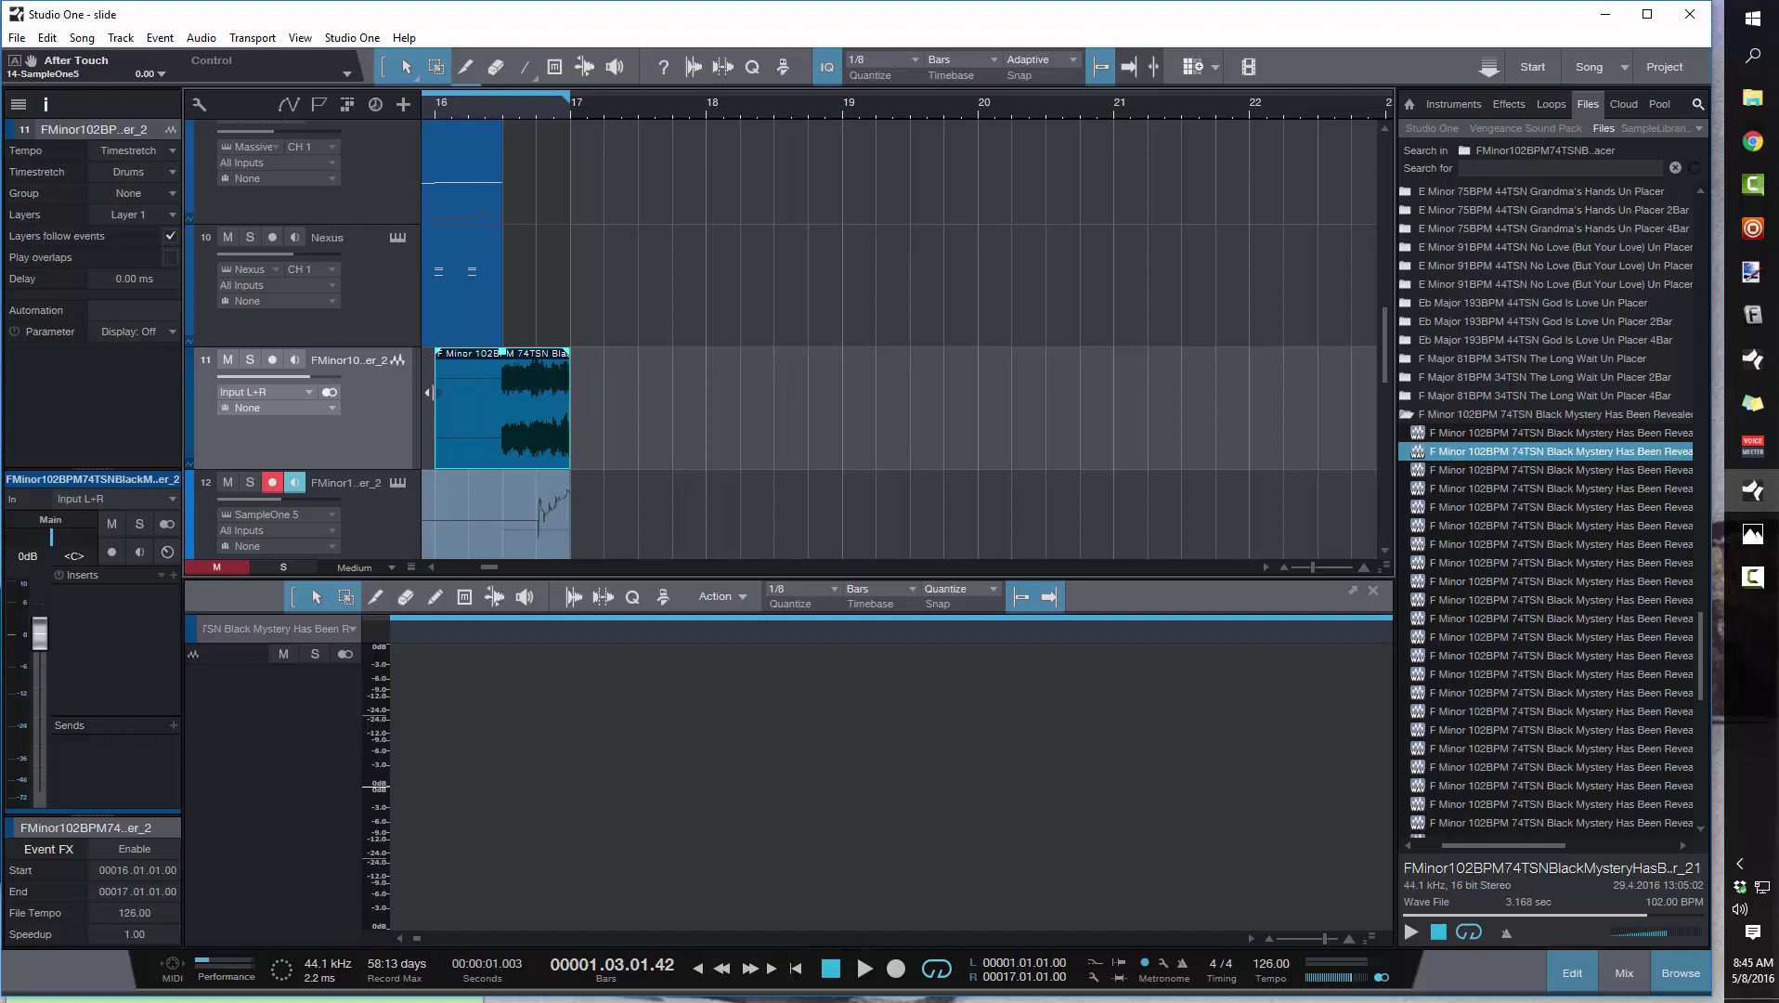
{"action": "mouse_move", "coordinate": [428, 391]}
{"action": "left_mouse_down"}
{"action": "mouse_move", "coordinate": [513, 411]}
{"action": "mouse_move", "coordinate": [486, 427]}
{"action": "left_mouse_up"}
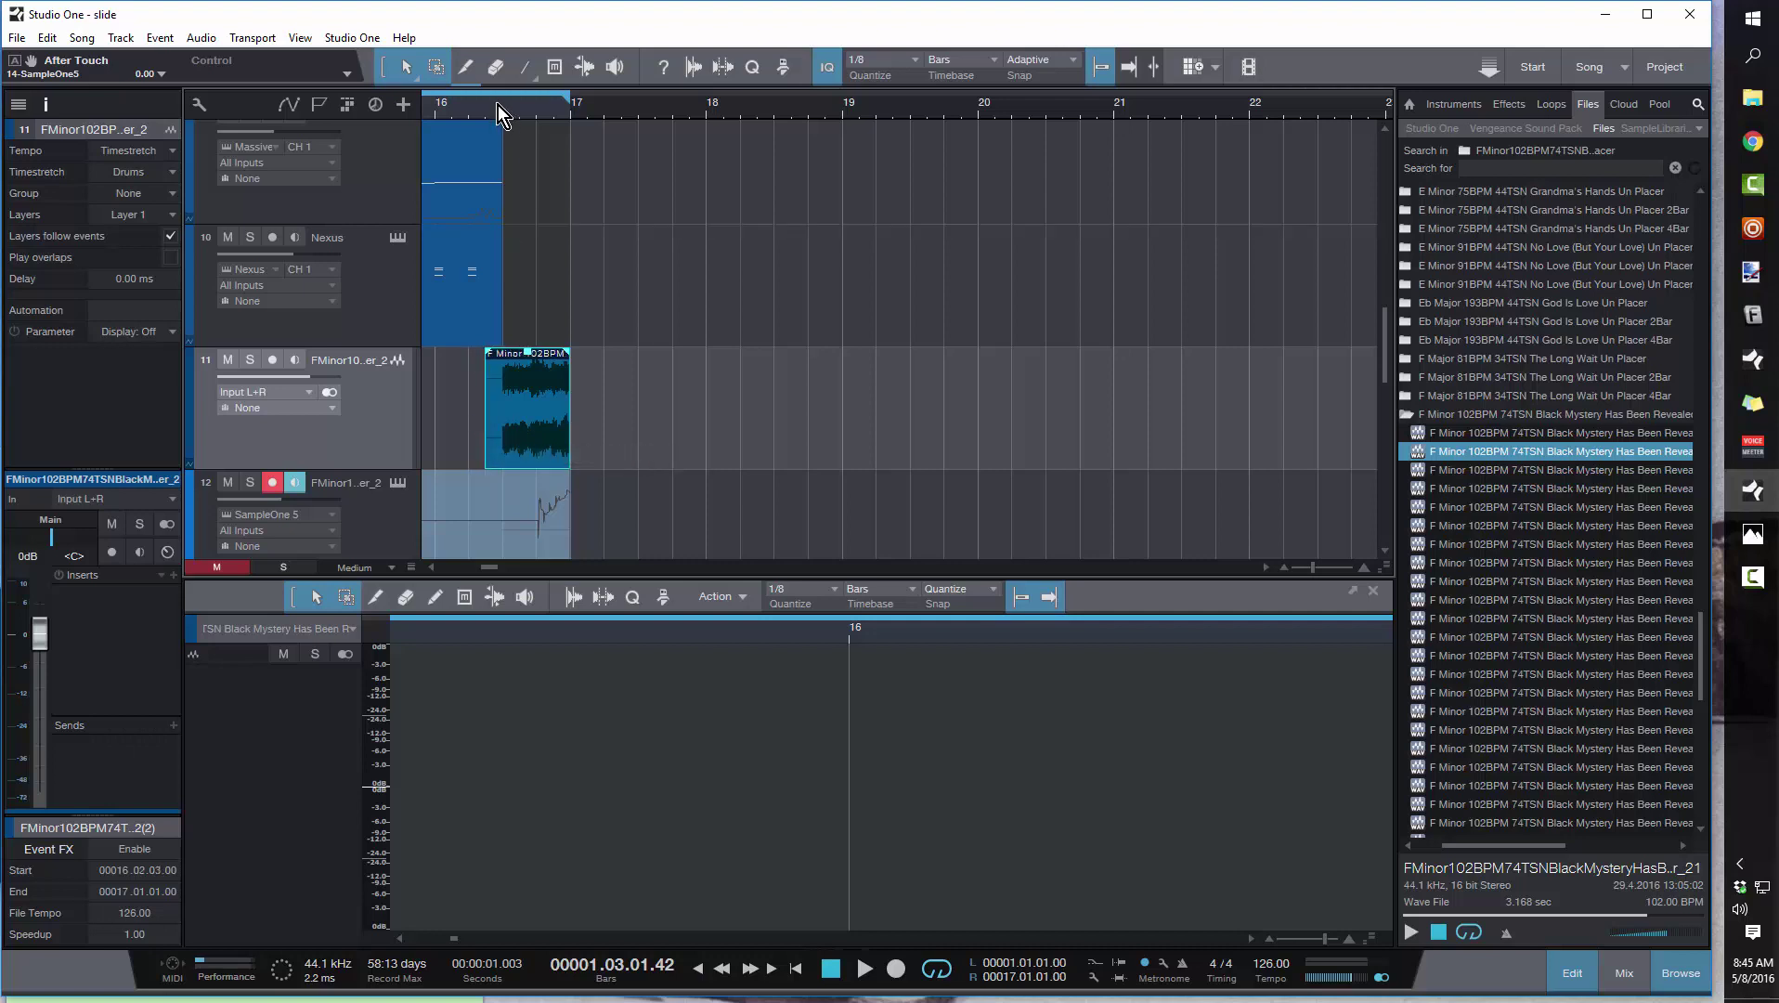
Step: With the Bend tool, add a bend marker to the bounced Black Mystery audio at bar 16 beat 3
{"action": "scroll", "coordinate": [498, 104], "scroll_direction": "up", "scroll_amount": 5}
{"action": "key", "text": "7"}
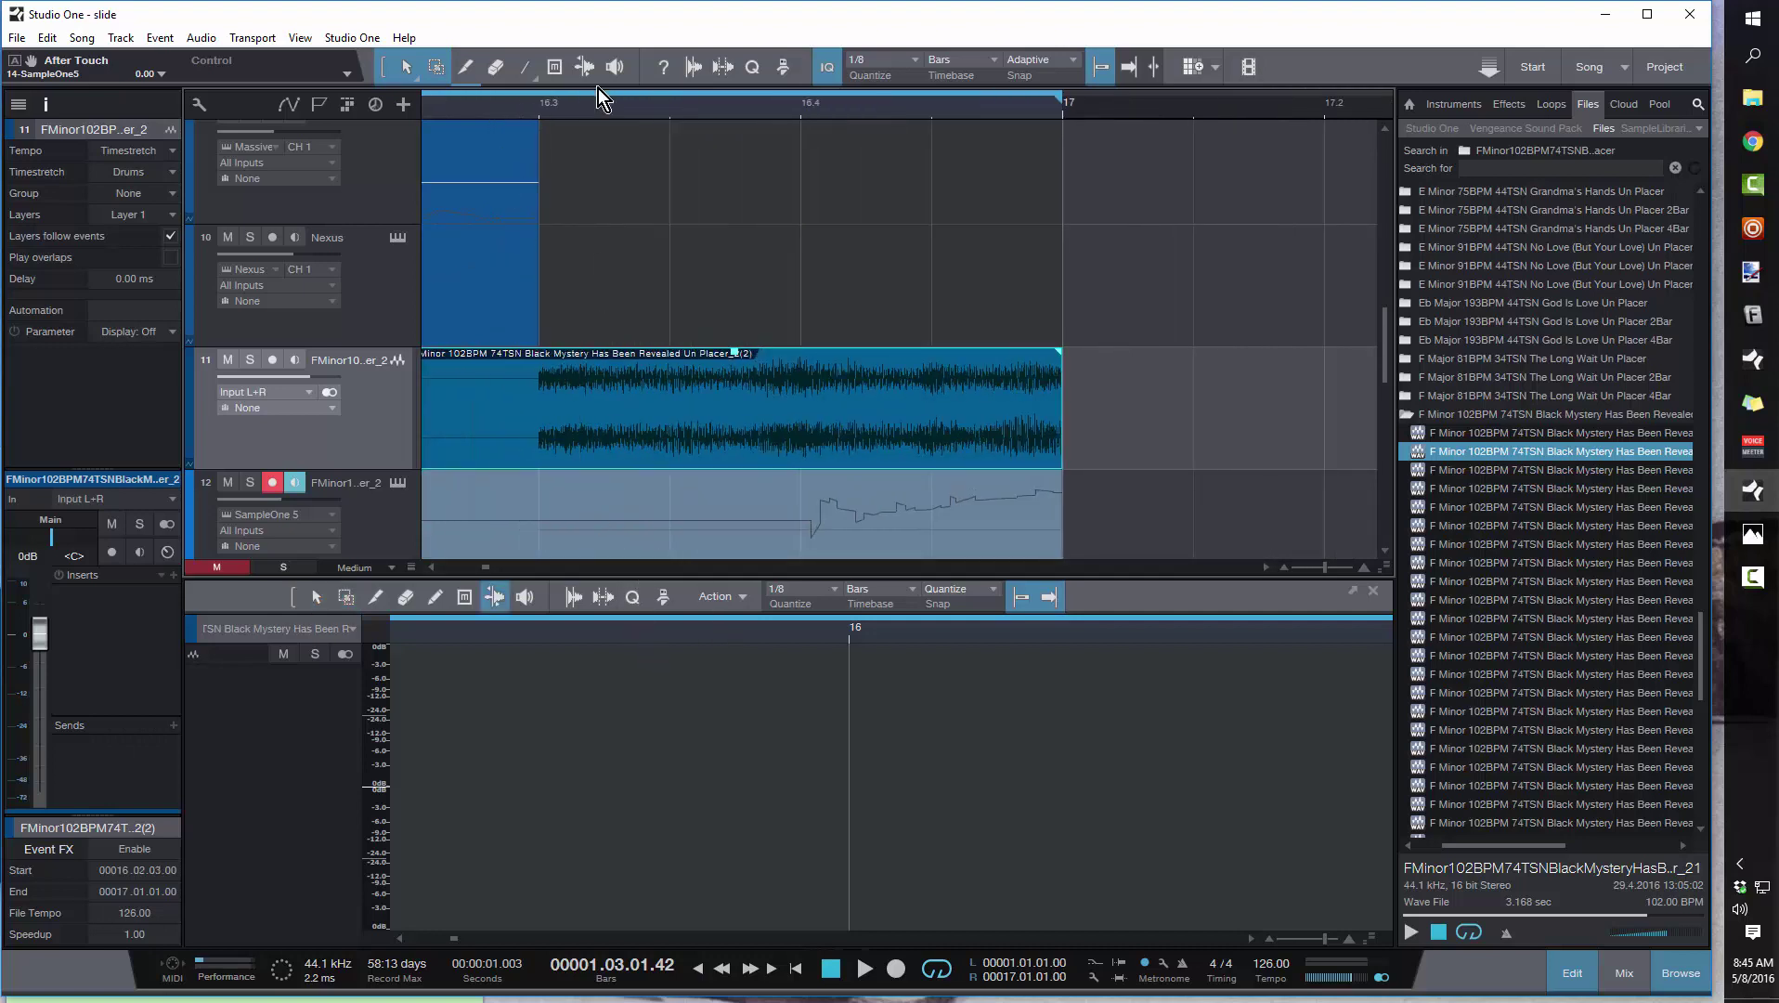
{"action": "scroll", "coordinate": [541, 118], "scroll_direction": "up", "scroll_amount": 3}
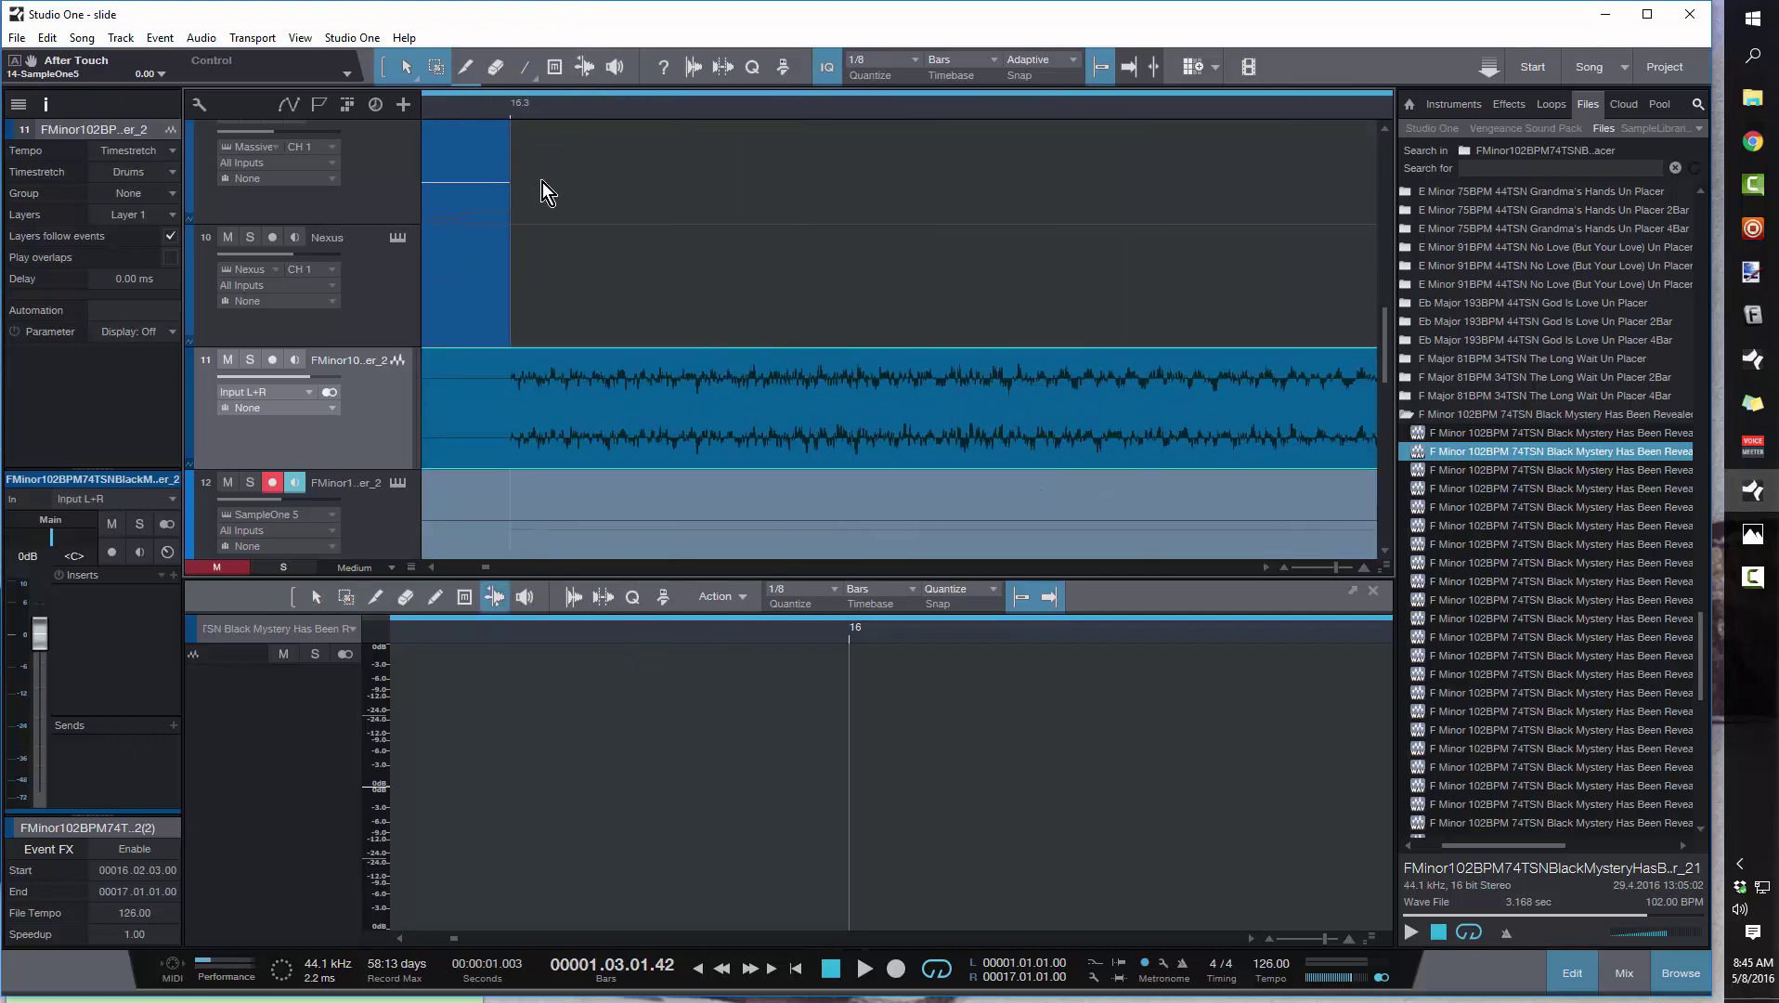
{"action": "key", "text": "7"}
{"action": "left_click", "coordinate": [515, 394]}
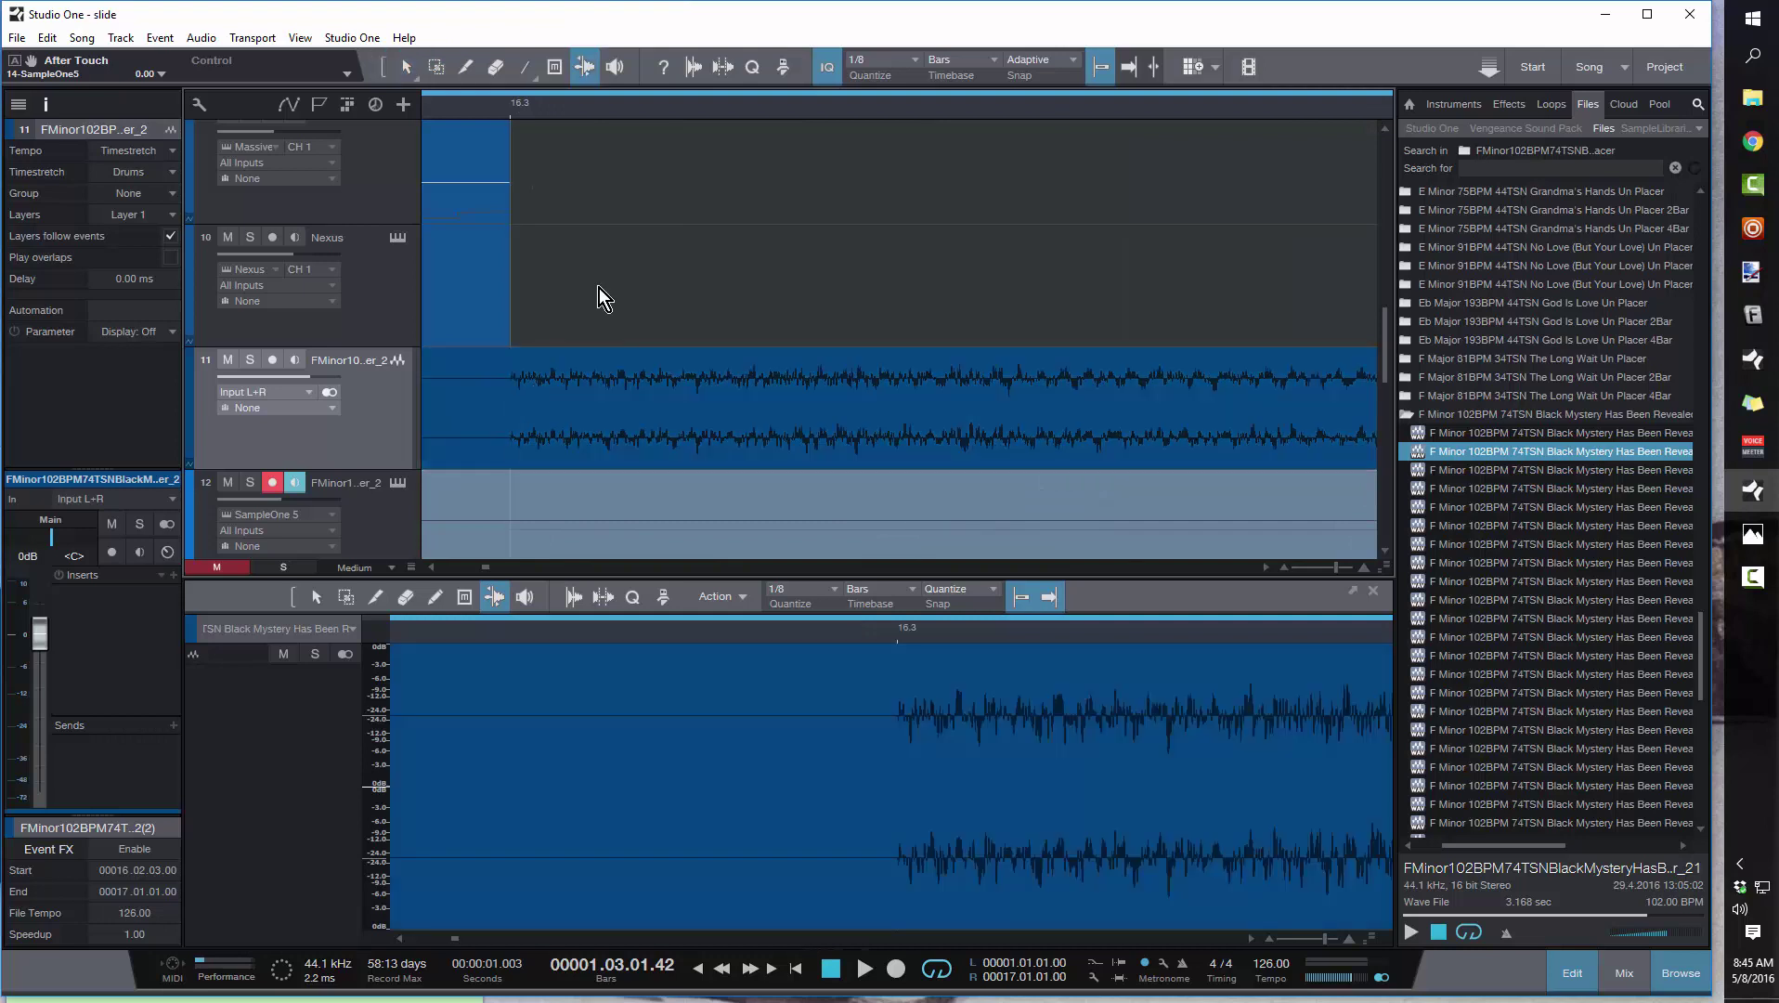
Step: Play the bounced Black Mystery audio from bar 16 beat 3 to locate its accents, then stop
{"action": "key", "text": "w"}
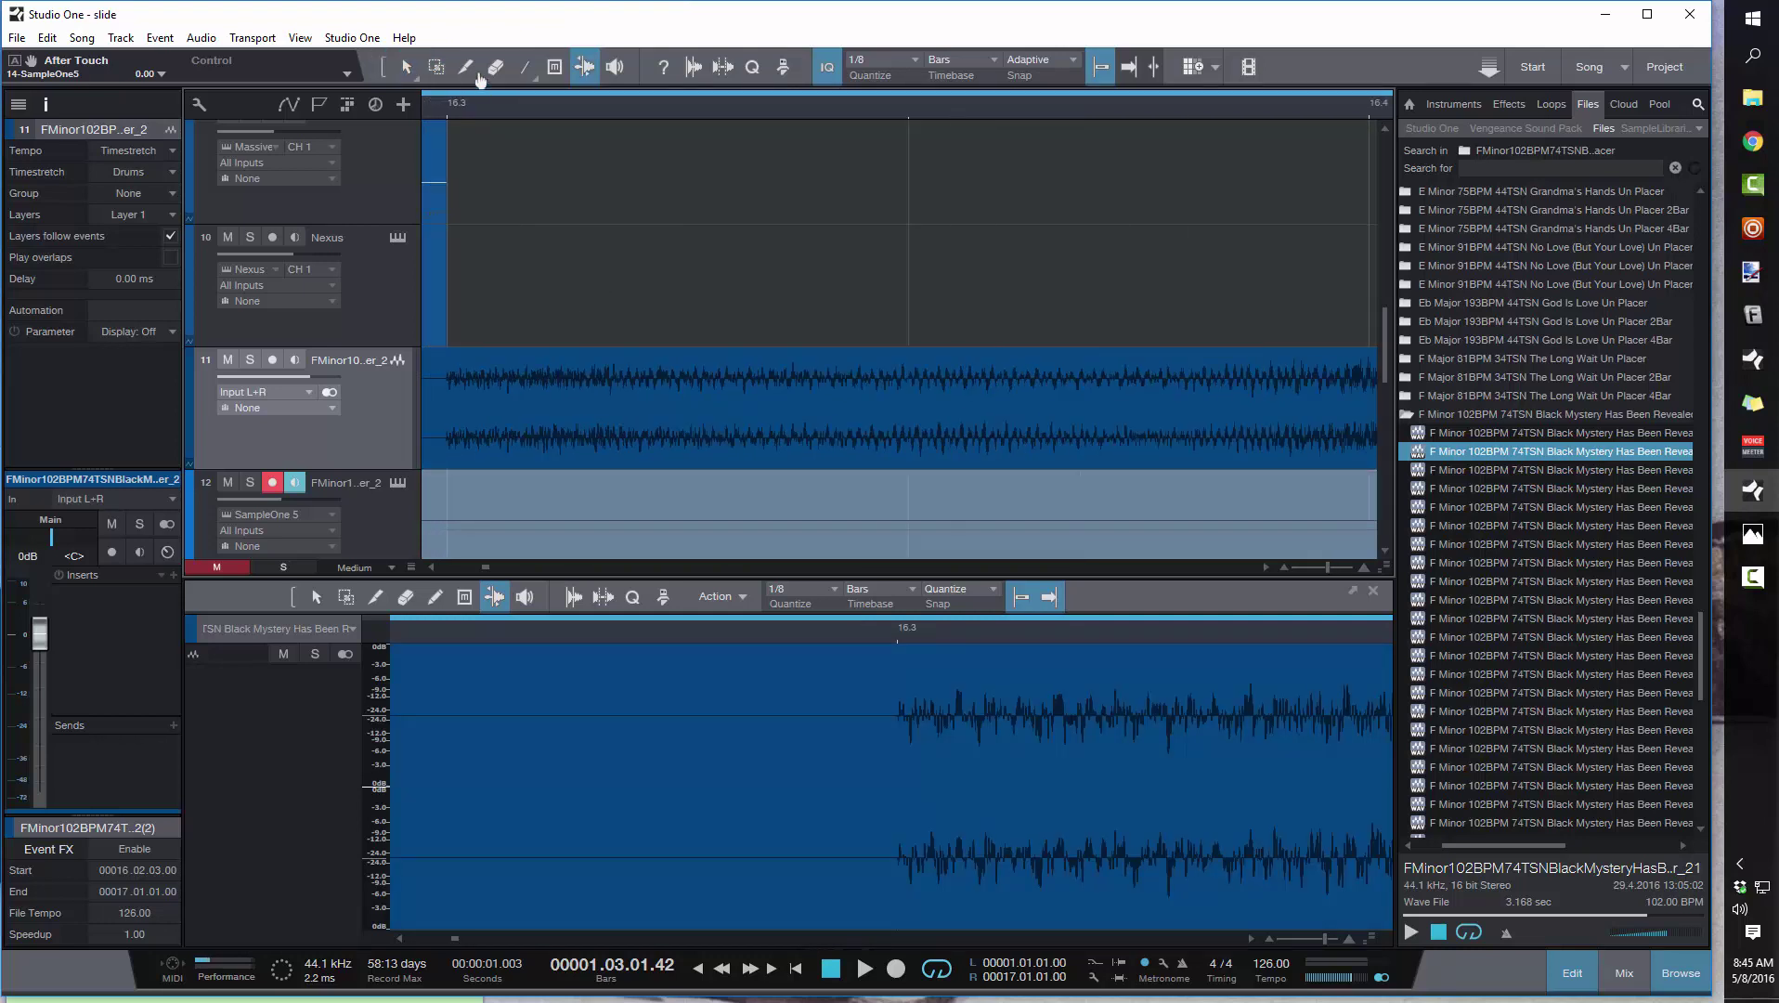
{"action": "key", "text": "w"}
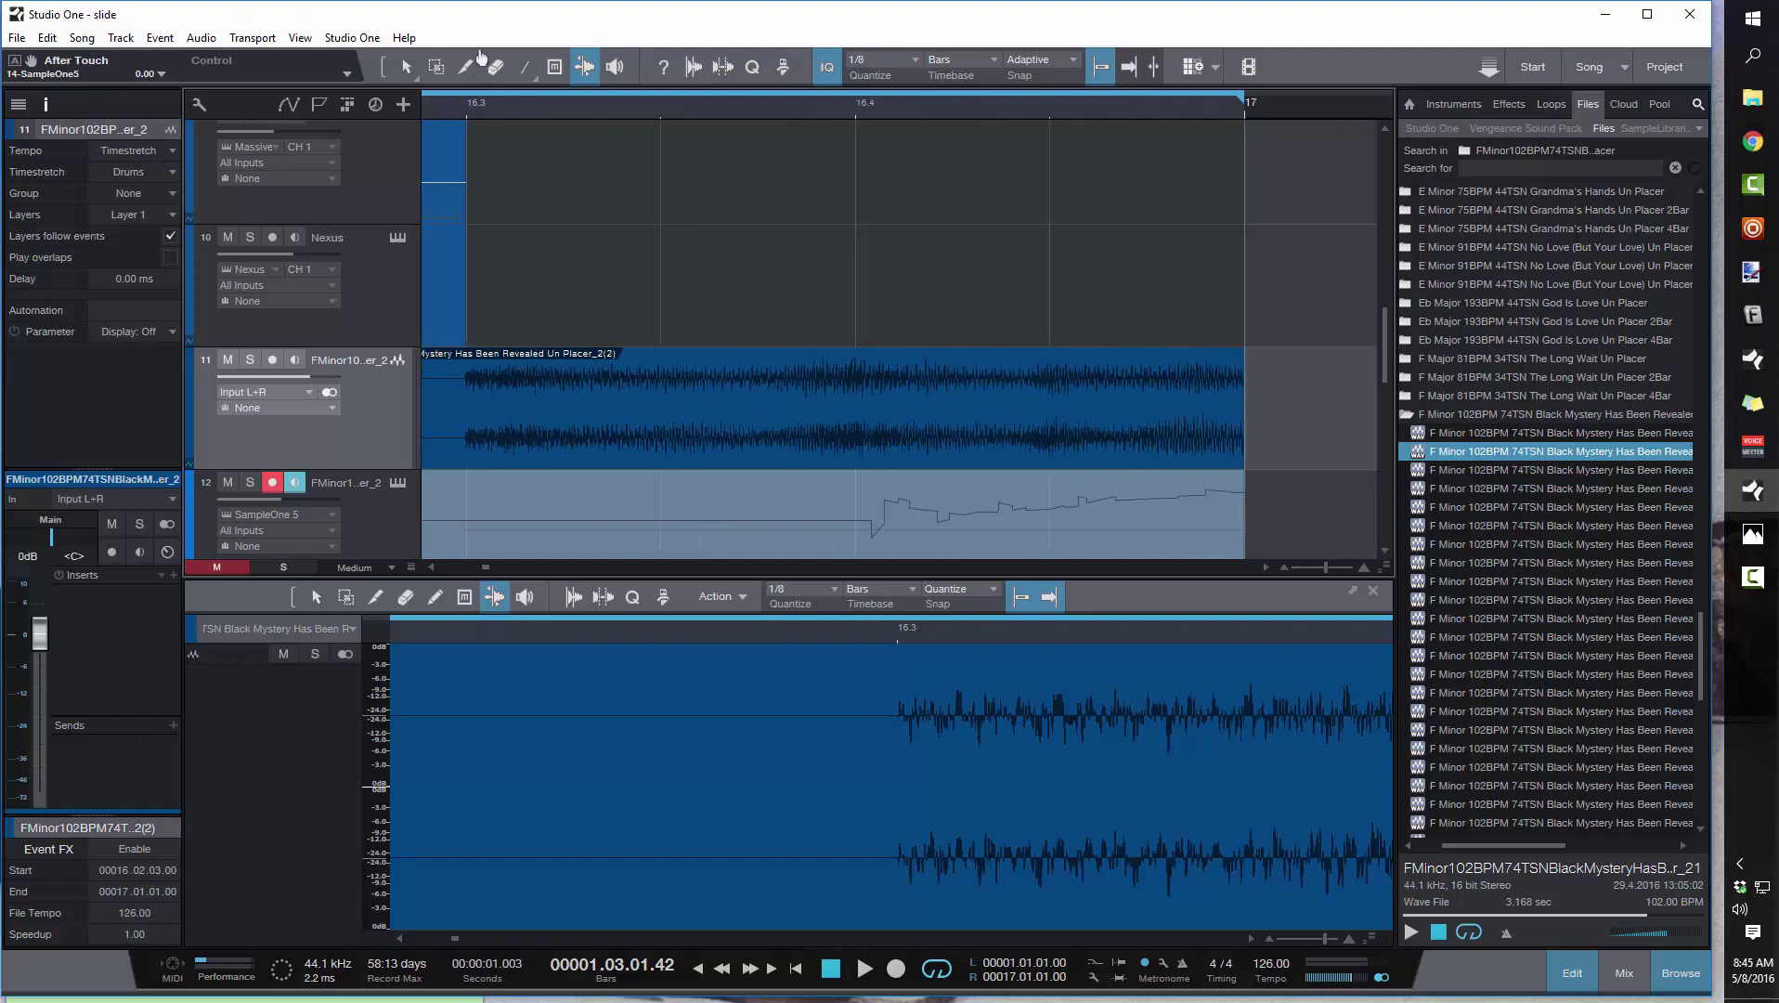
{"action": "left_click", "coordinate": [464, 107]}
{"action": "key", "text": "space"}
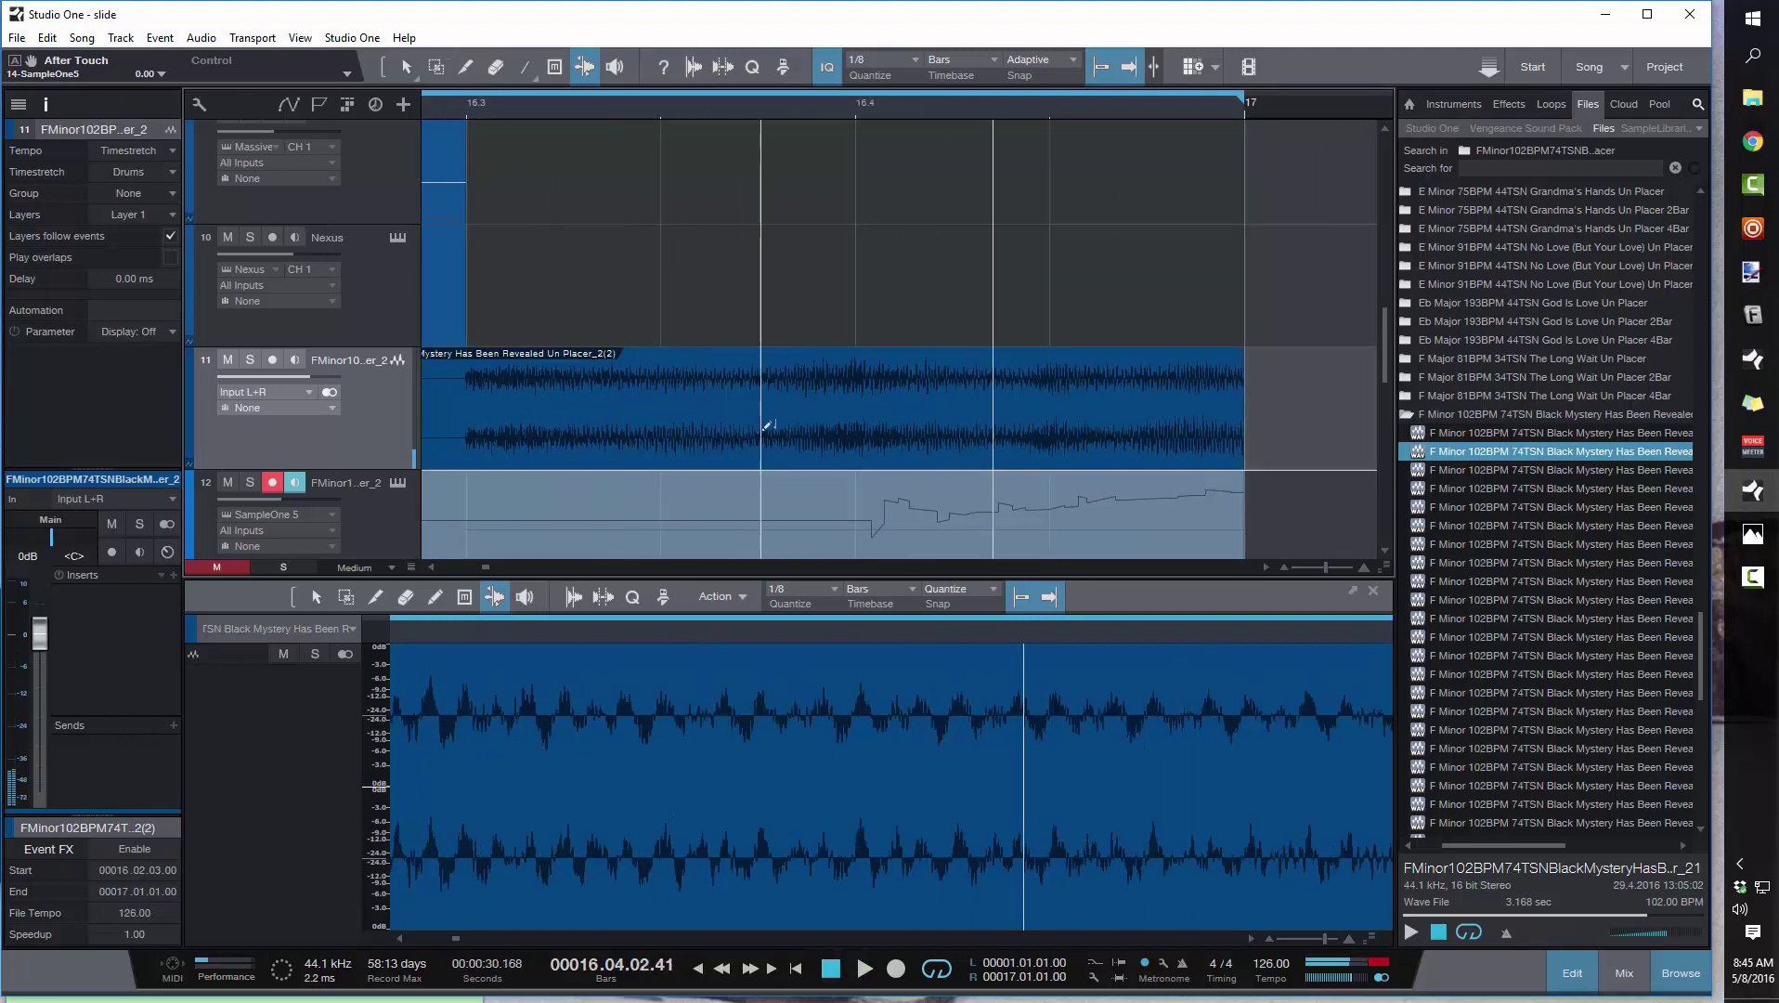
{"action": "key", "text": "w"}
{"action": "key", "text": "w"}
{"action": "key", "text": "w"}
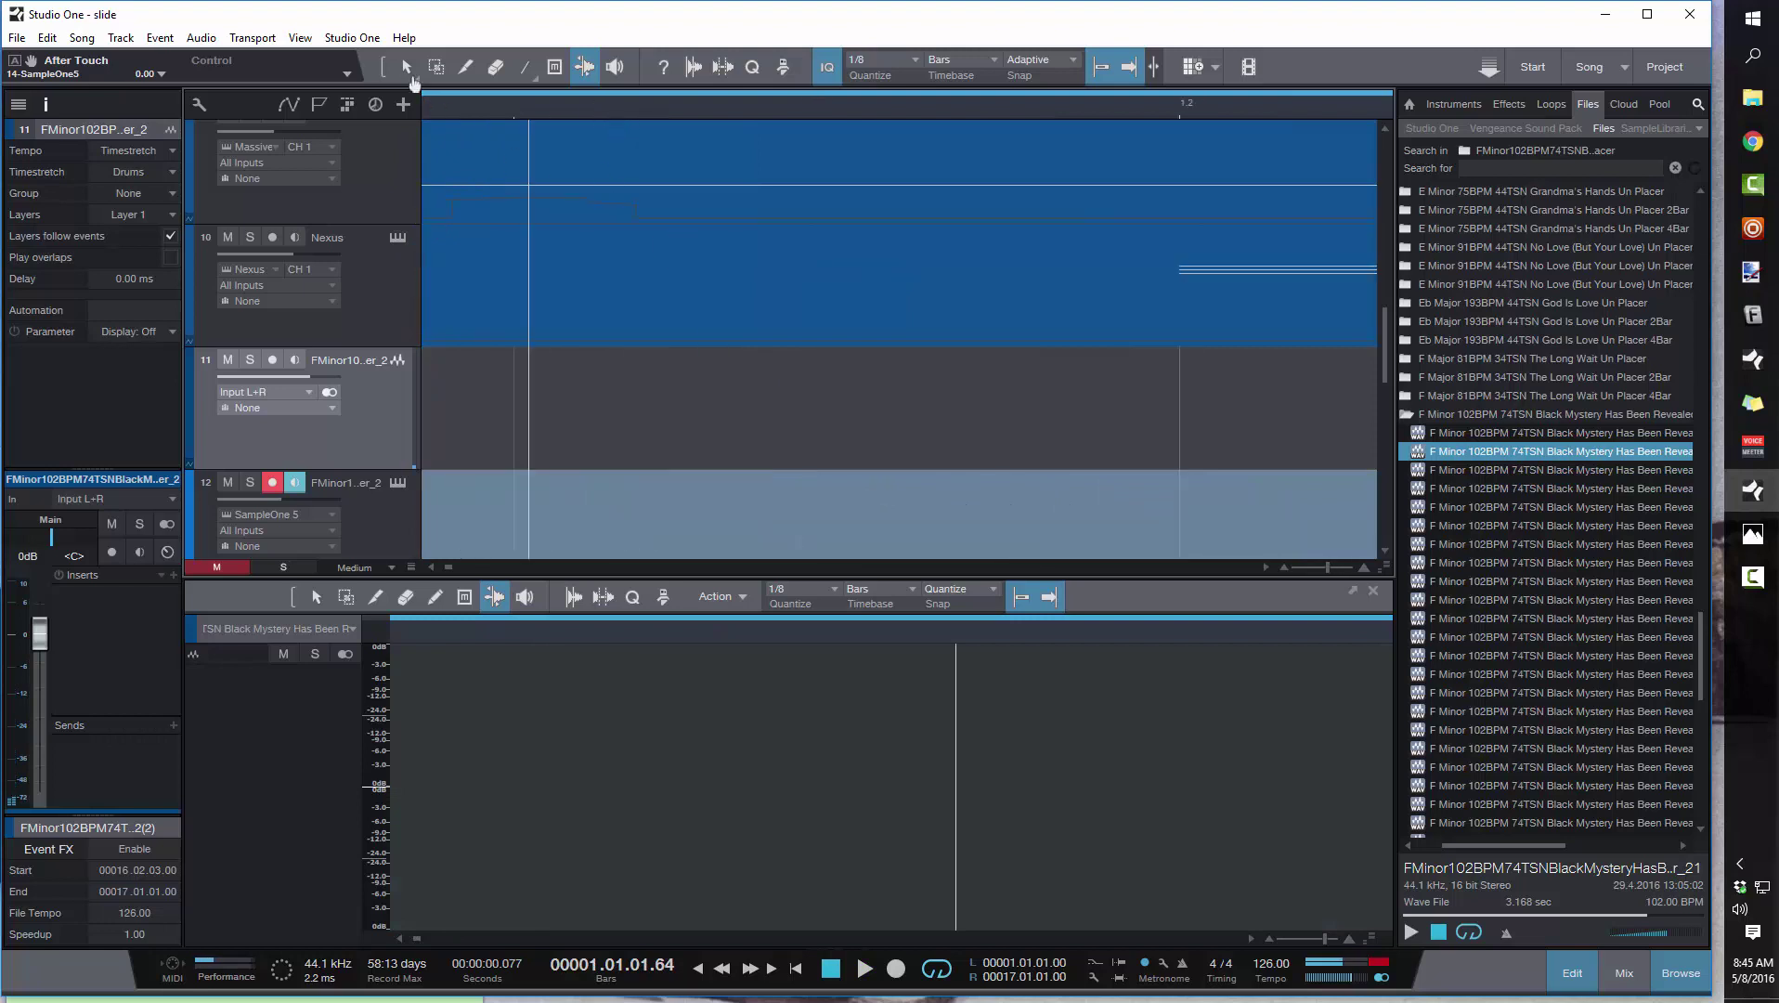
Step: Add a bend marker to the bounced Black Mystery audio slightly before bar 16 beat 4
{"action": "key", "text": "e"}
{"action": "key", "text": "e"}
{"action": "key", "text": "e"}
{"action": "key", "text": "e"}
{"action": "key", "text": "e"}
{"action": "key", "text": "e"}
{"action": "key", "text": "e"}
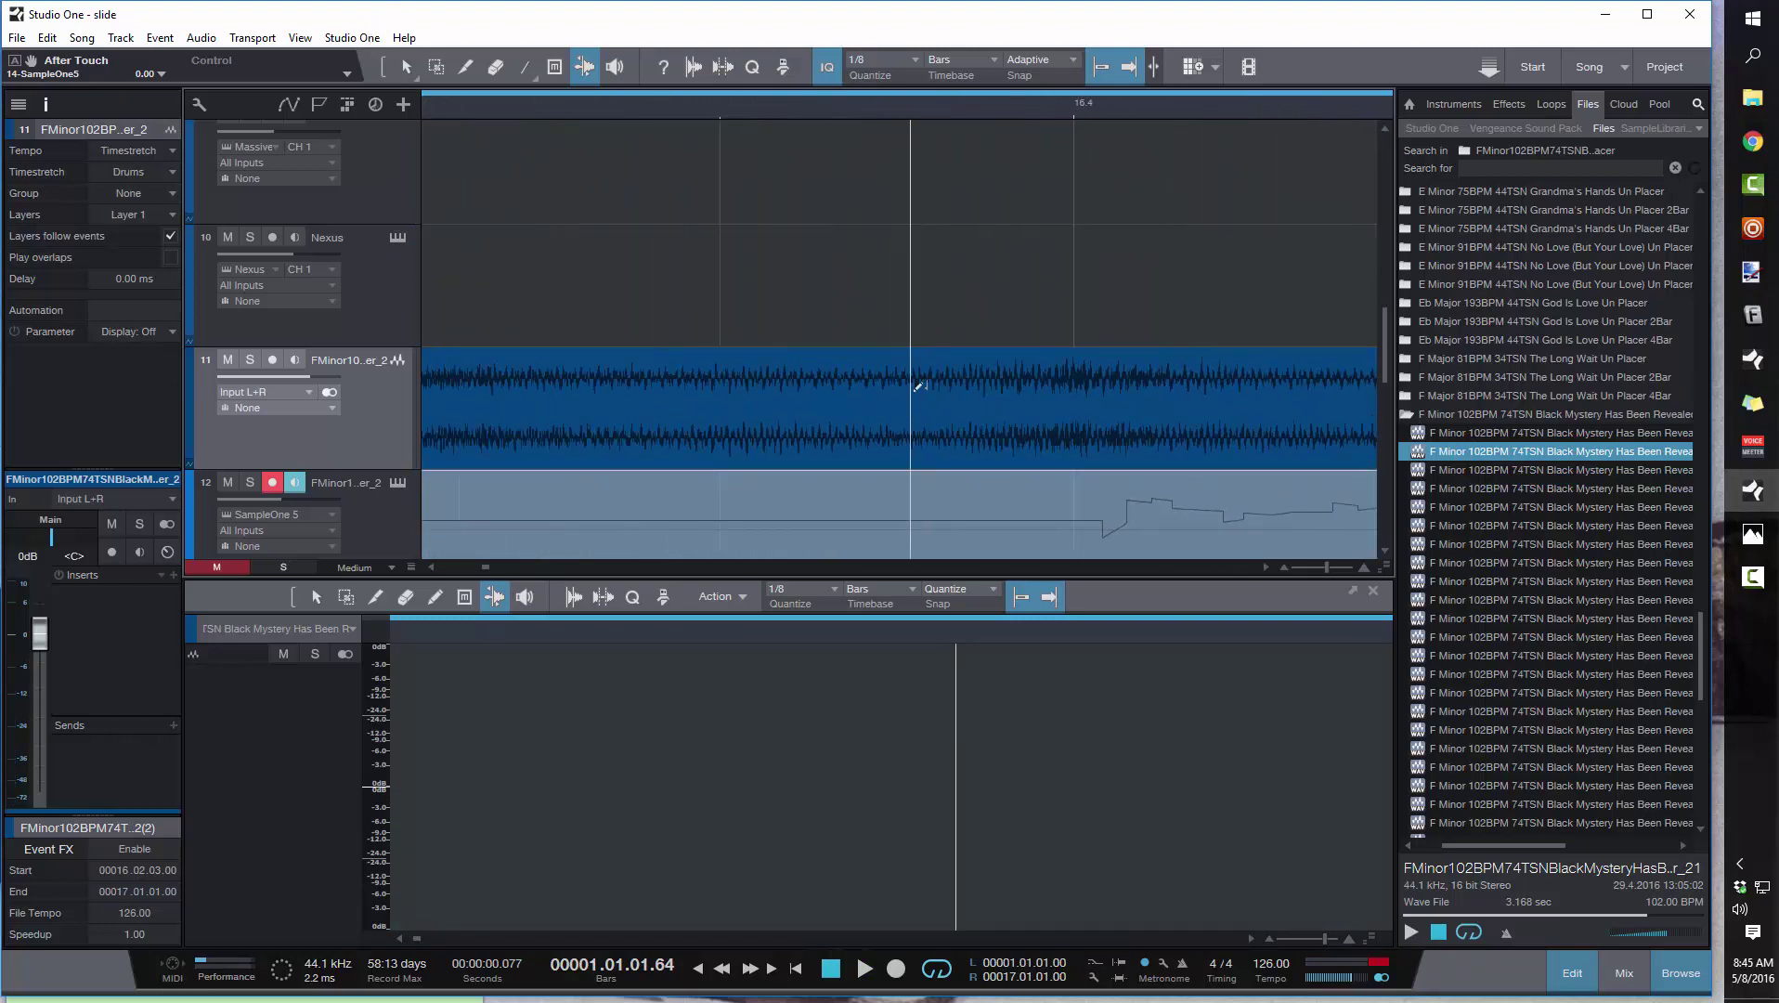
{"action": "left_click", "coordinate": [919, 395]}
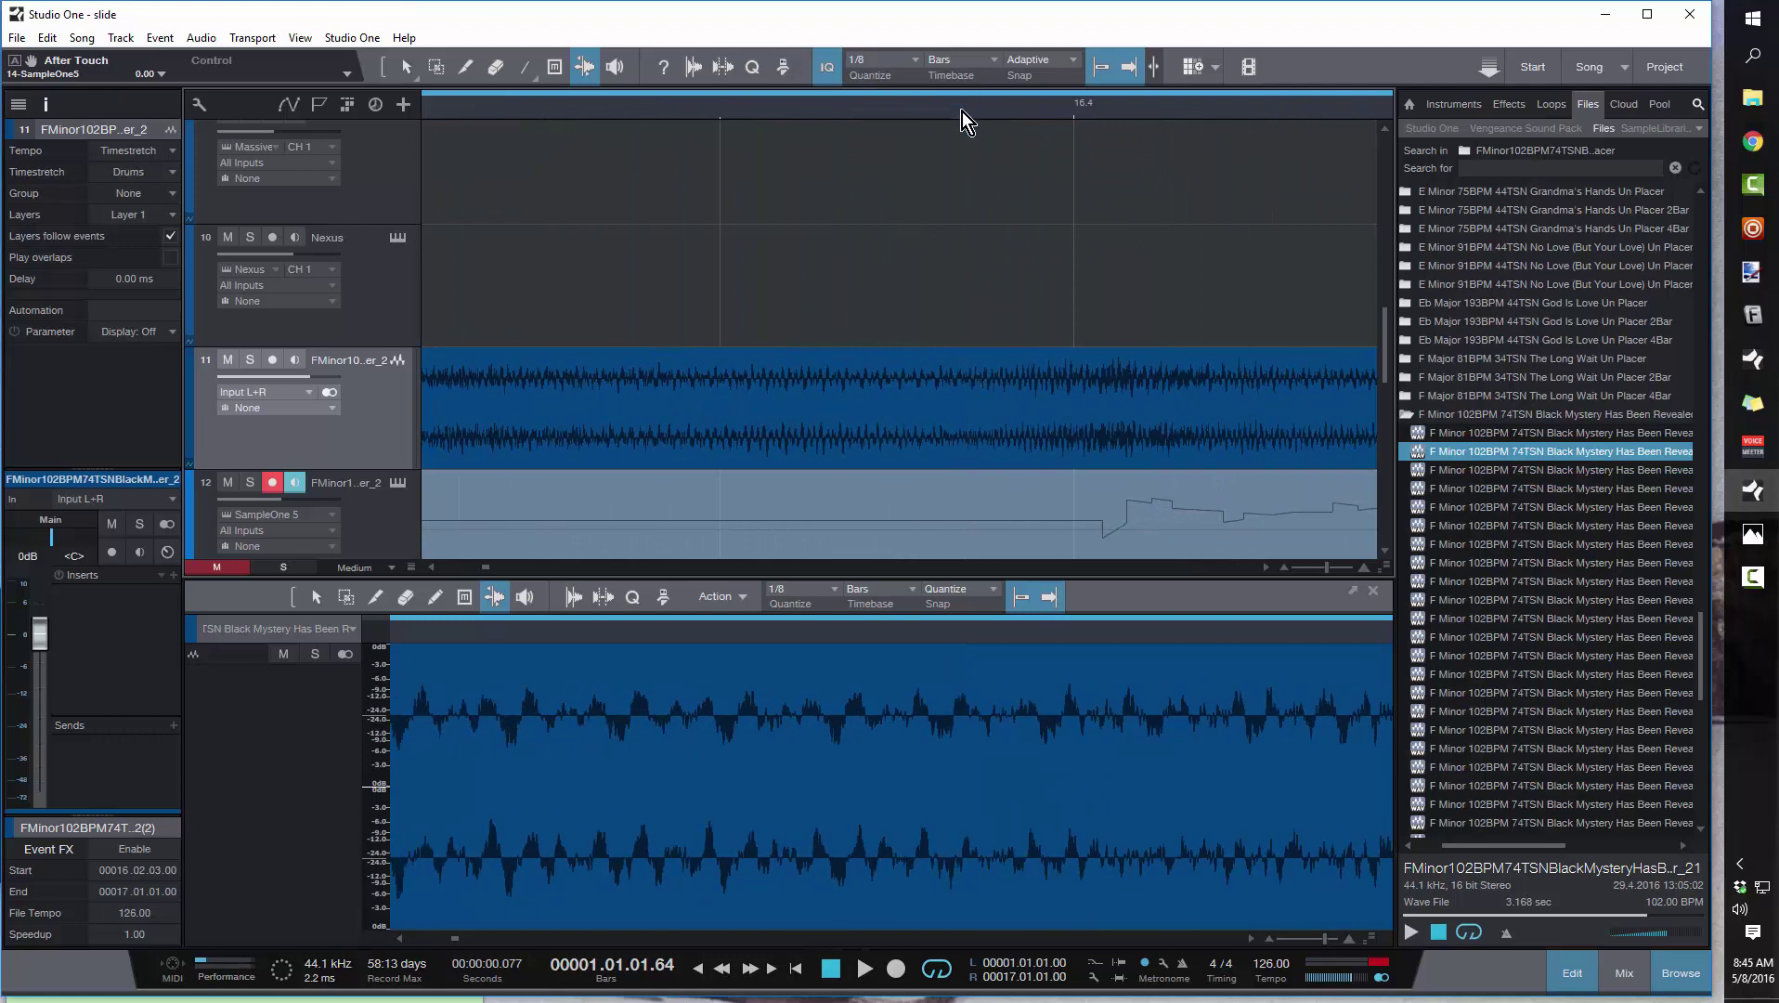
Step: Play the audio again from bar 16 beat 3 and stop within beat 4
{"action": "key", "text": "w"}
{"action": "left_click", "coordinate": [817, 109]}
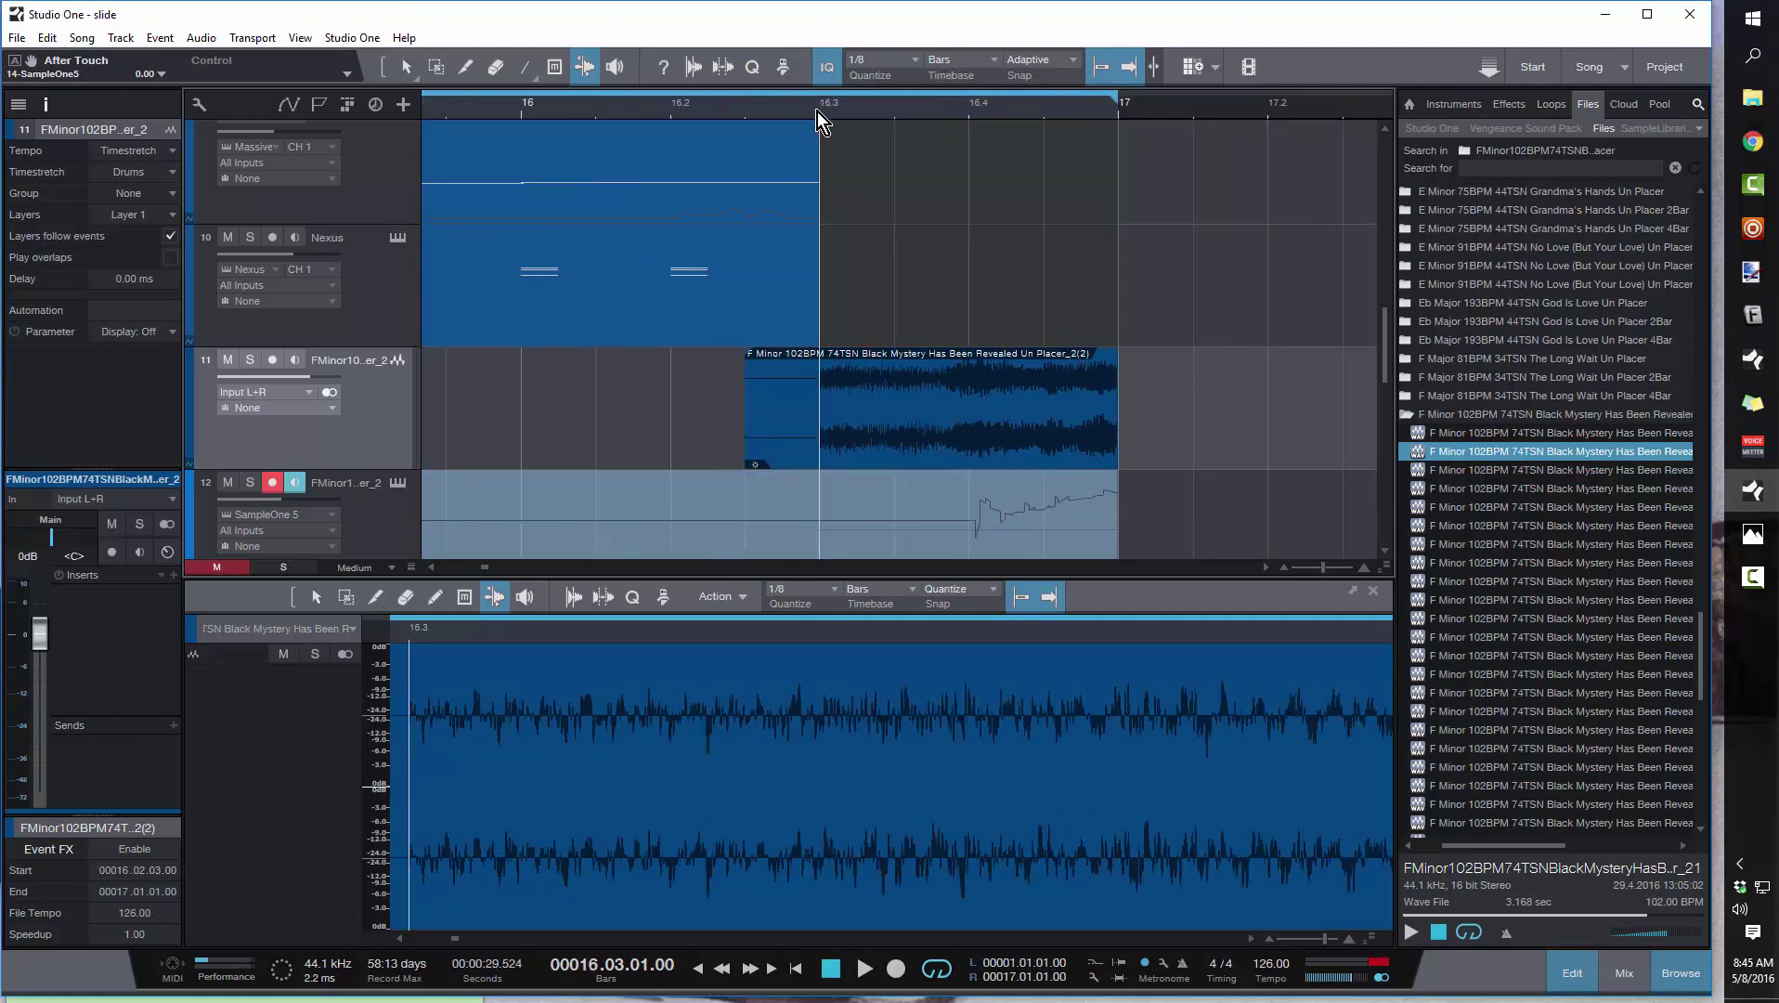
{"action": "key", "text": "space"}
{"action": "key", "text": "space"}
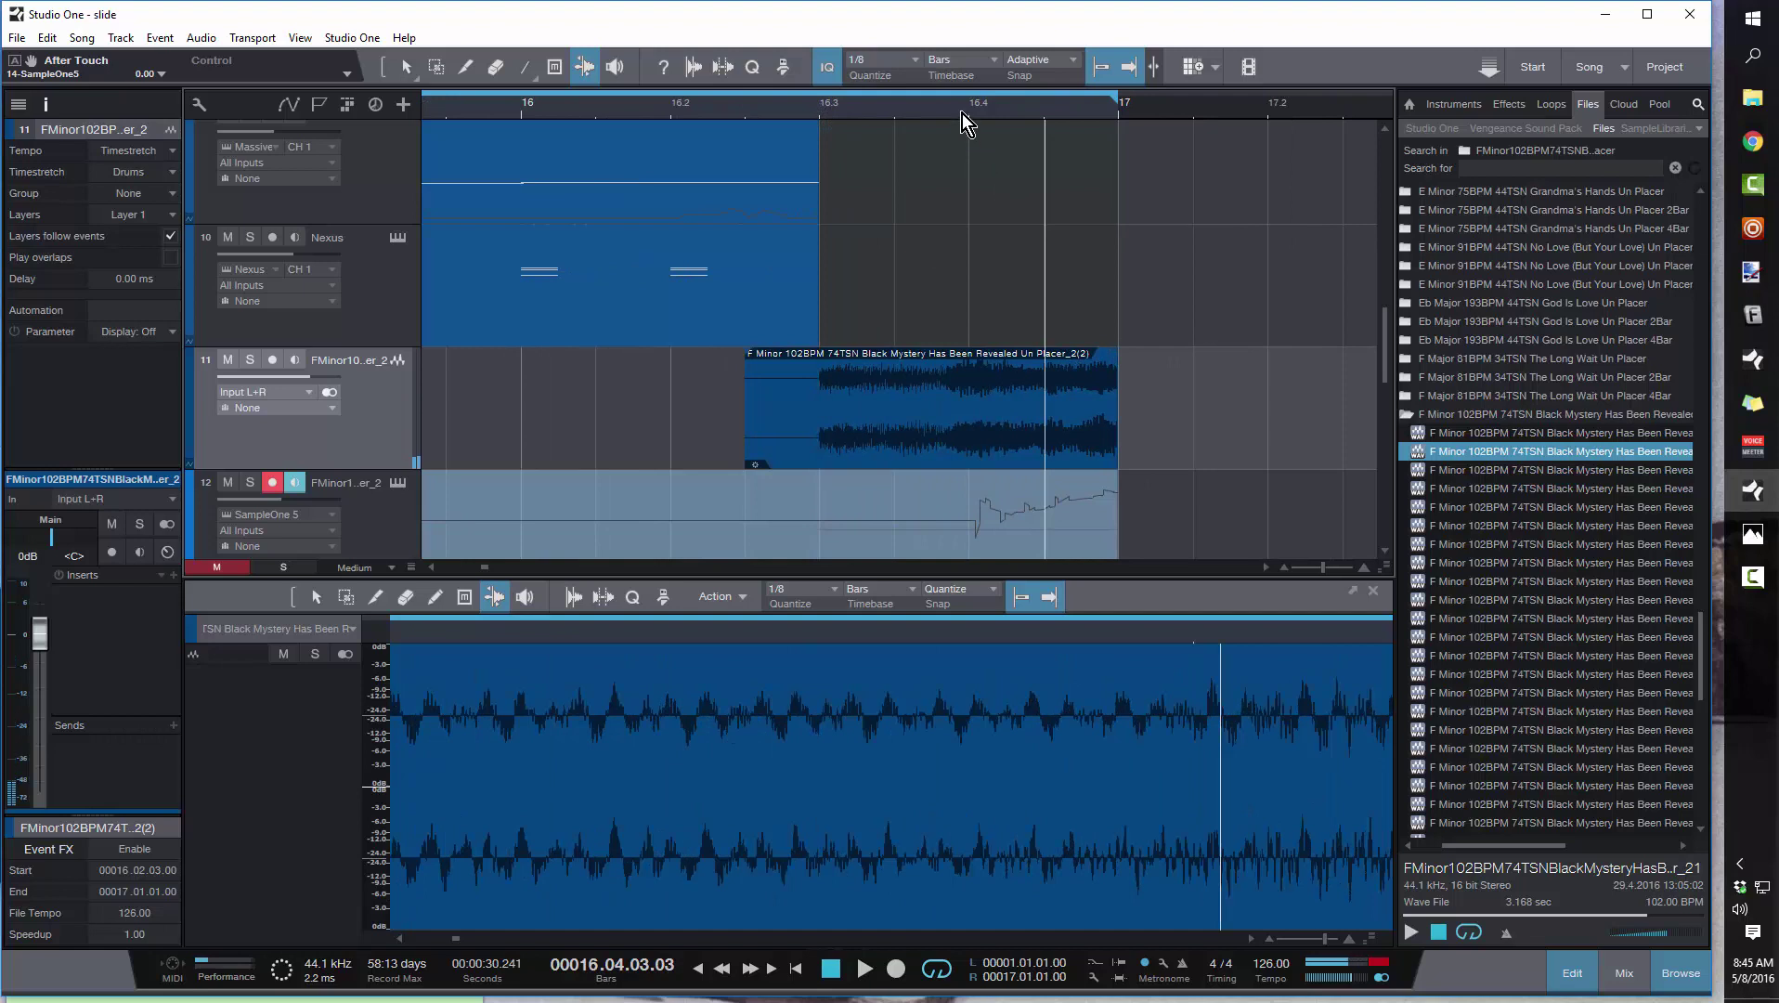
Step: Stretch the bounced audio by moving the bend marker before beat 4 to bar 16 beat 4, and play the result
{"action": "scroll", "coordinate": [962, 114], "scroll_direction": "up", "scroll_amount": 3}
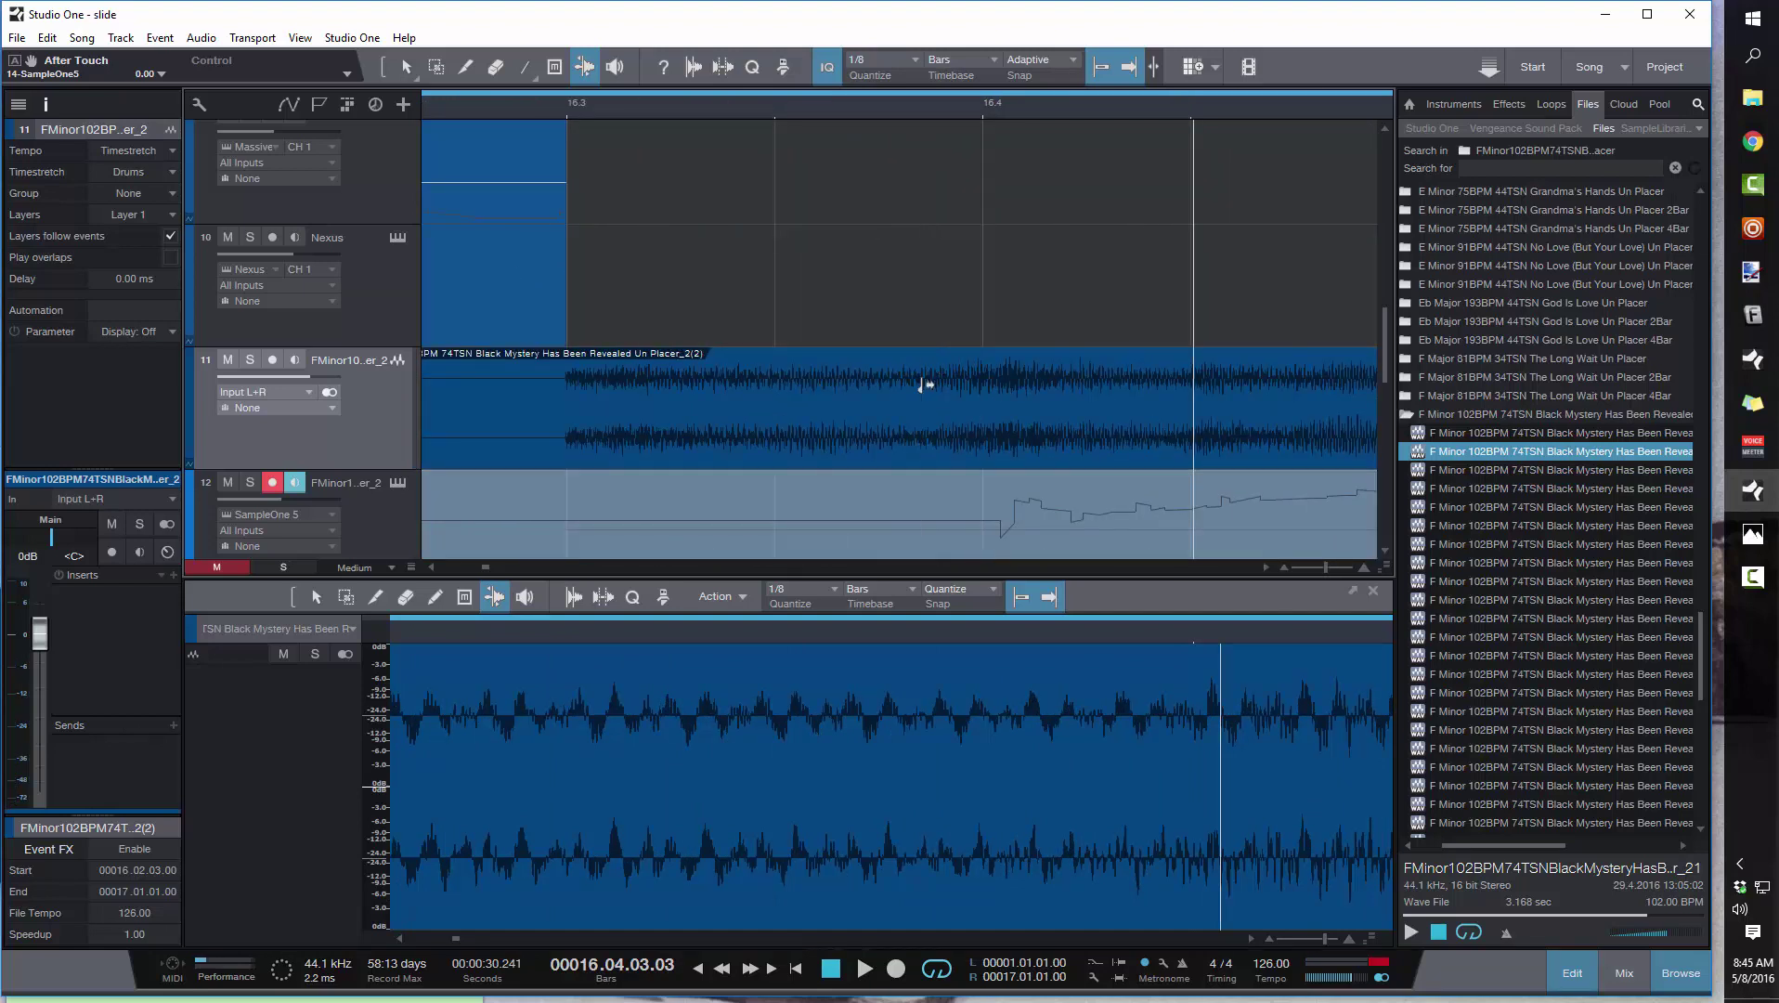
{"action": "left_click_drag", "start_coordinate": [927, 385], "coordinate": [984, 384]}
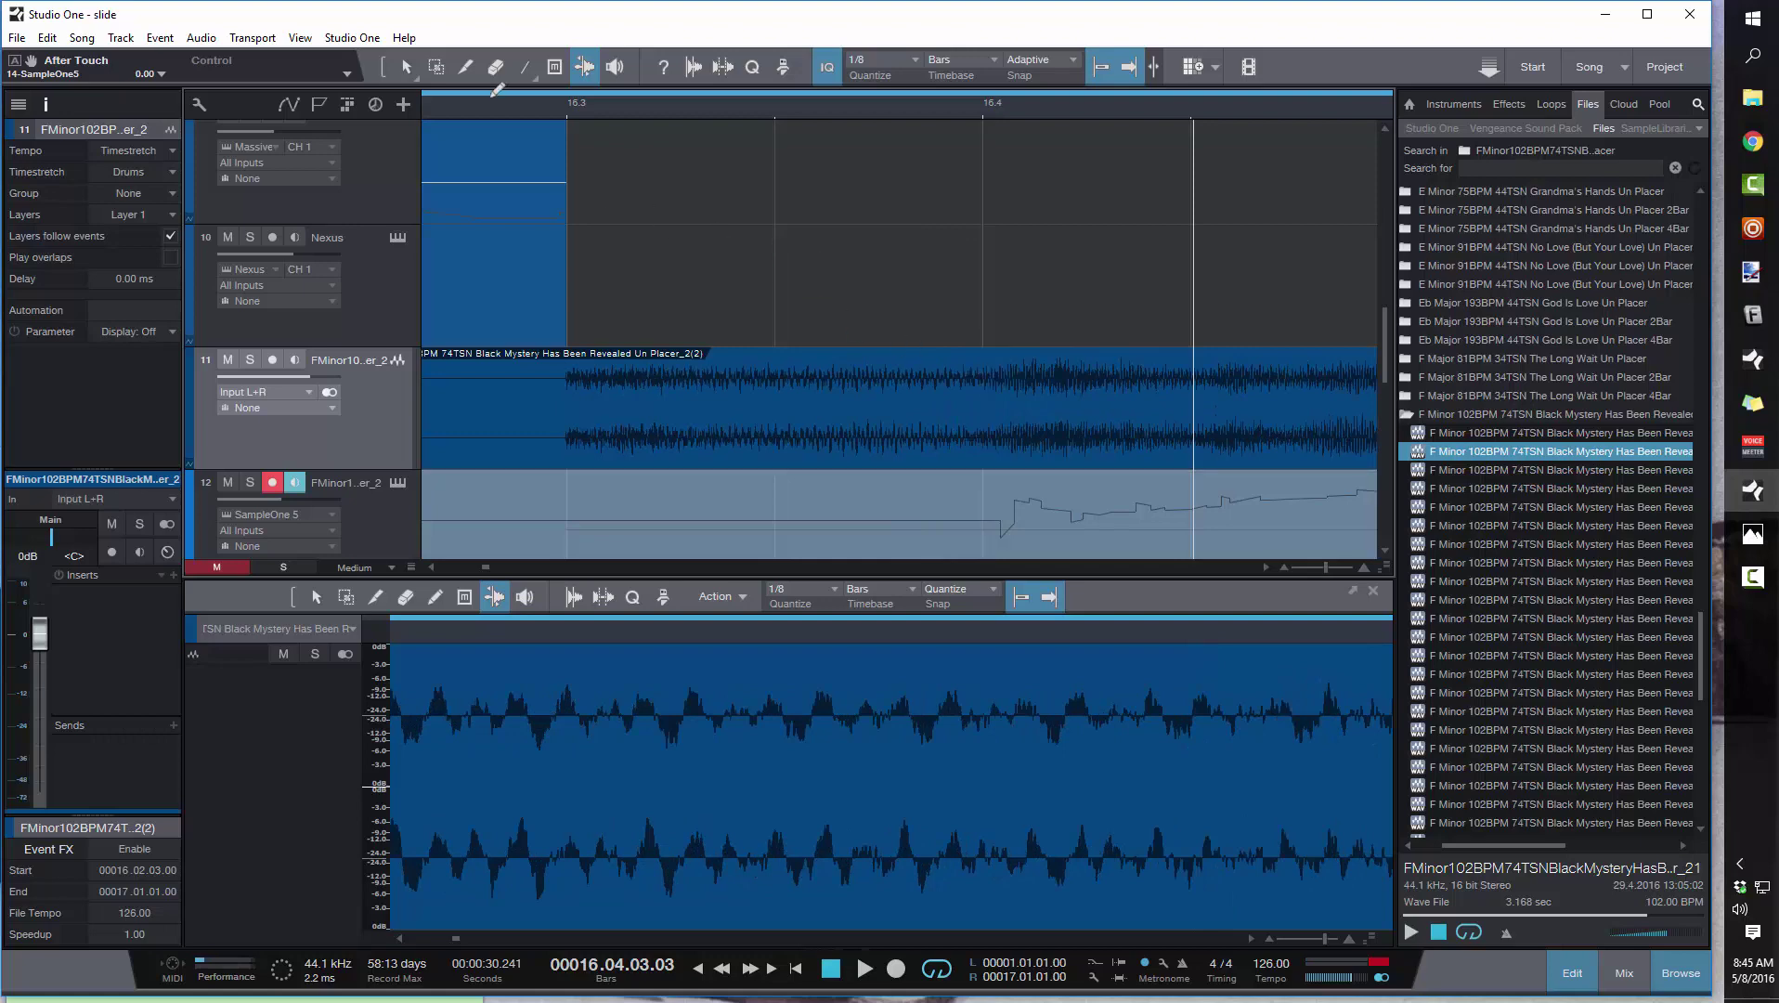
{"action": "key", "text": "space"}
{"action": "key", "text": "space"}
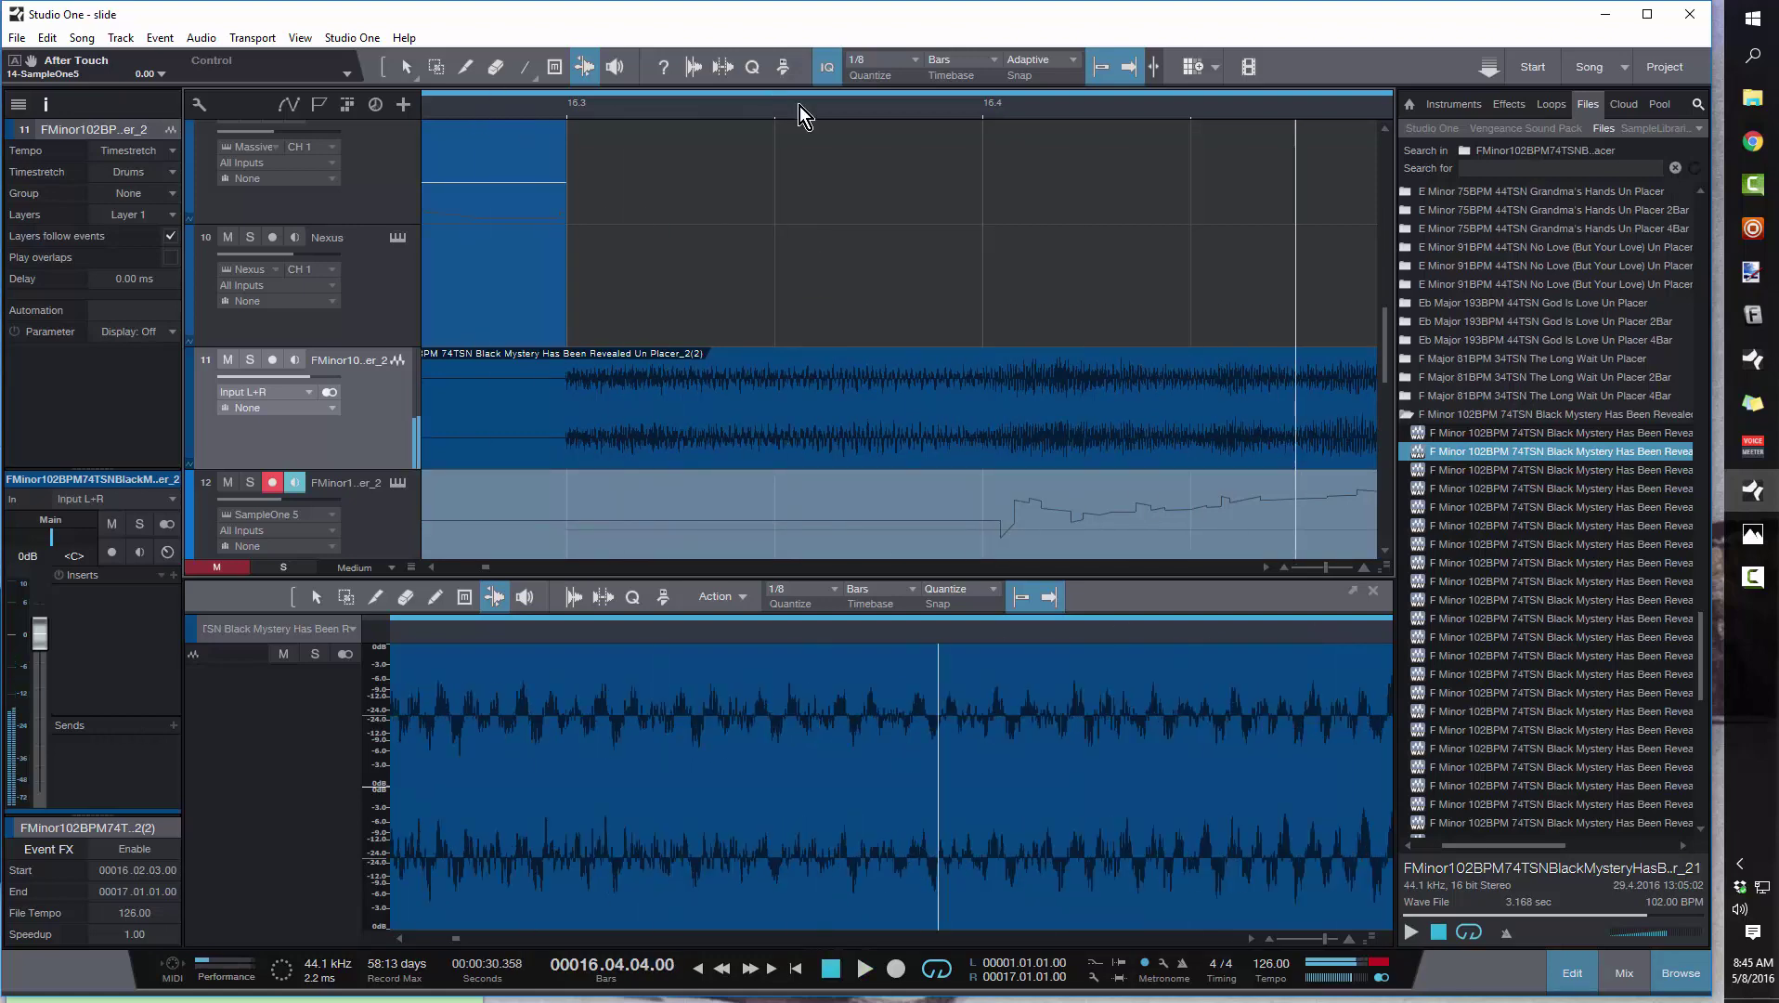
Step: Play the stretched audio in context from about bar 15 around the loop to bar 1, then stop
{"action": "scroll", "coordinate": [928, 114], "scroll_direction": "down", "scroll_amount": 3}
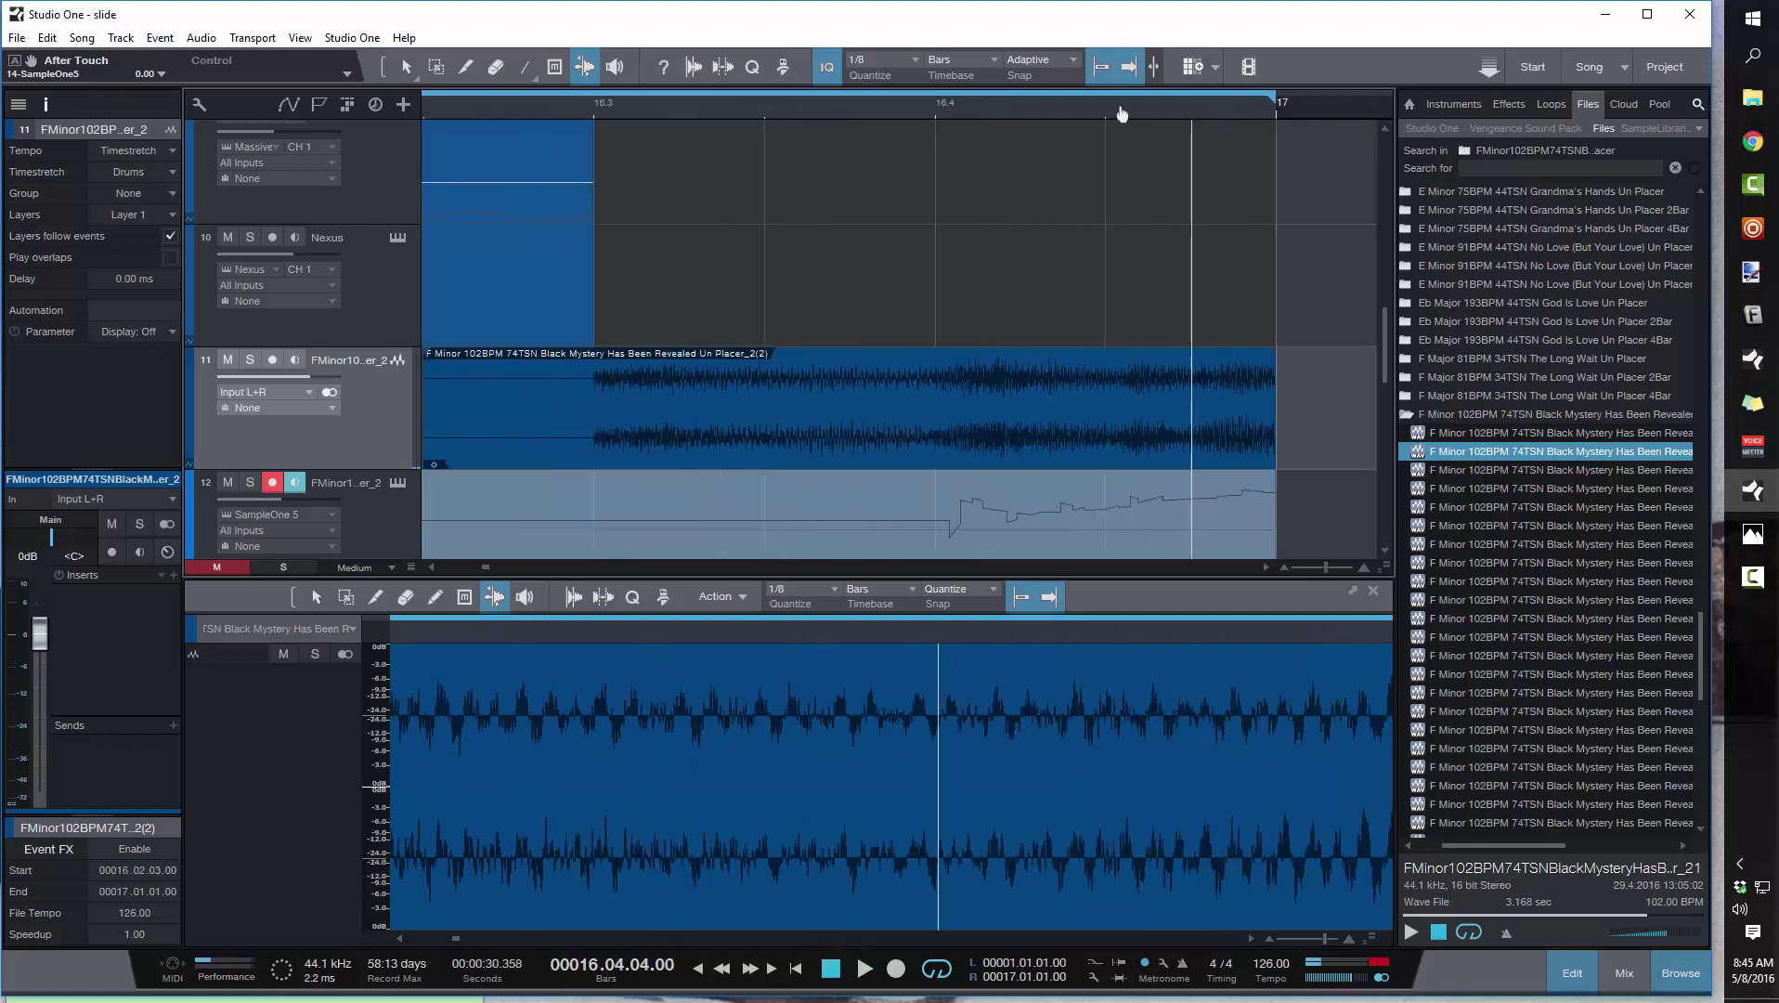
{"action": "key", "text": "space"}
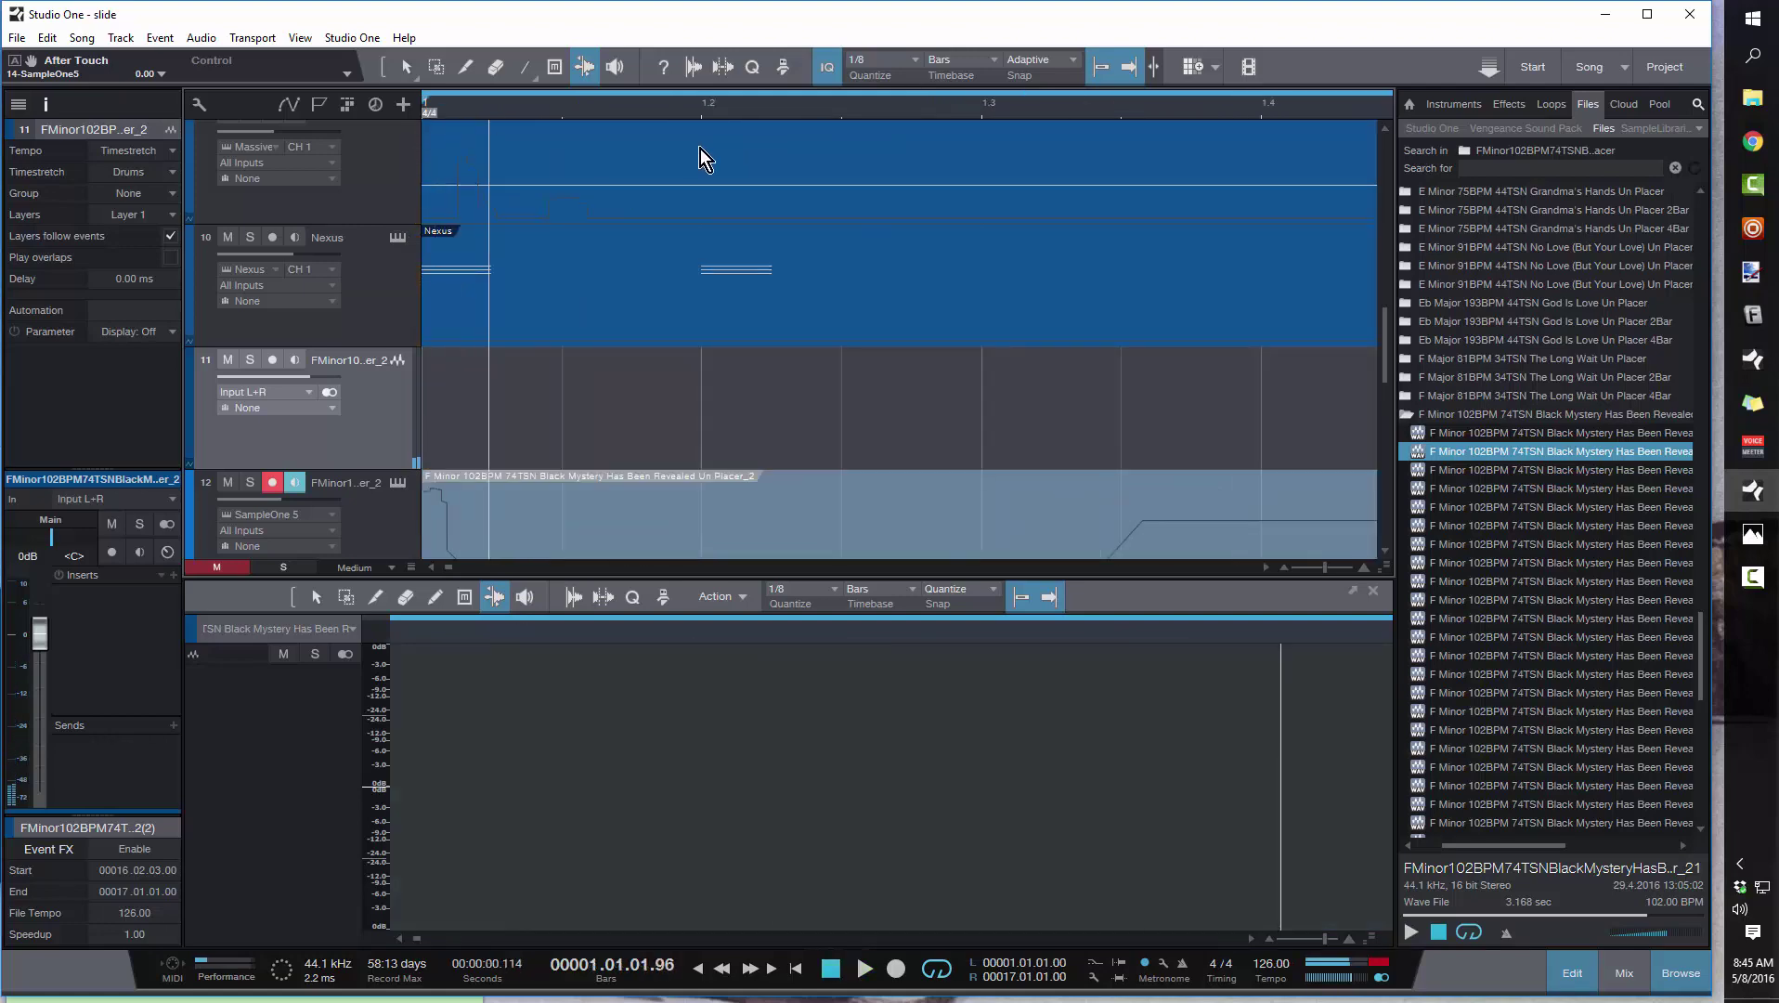
{"action": "scroll", "coordinate": [873, 114], "scroll_direction": "down", "scroll_amount": 10}
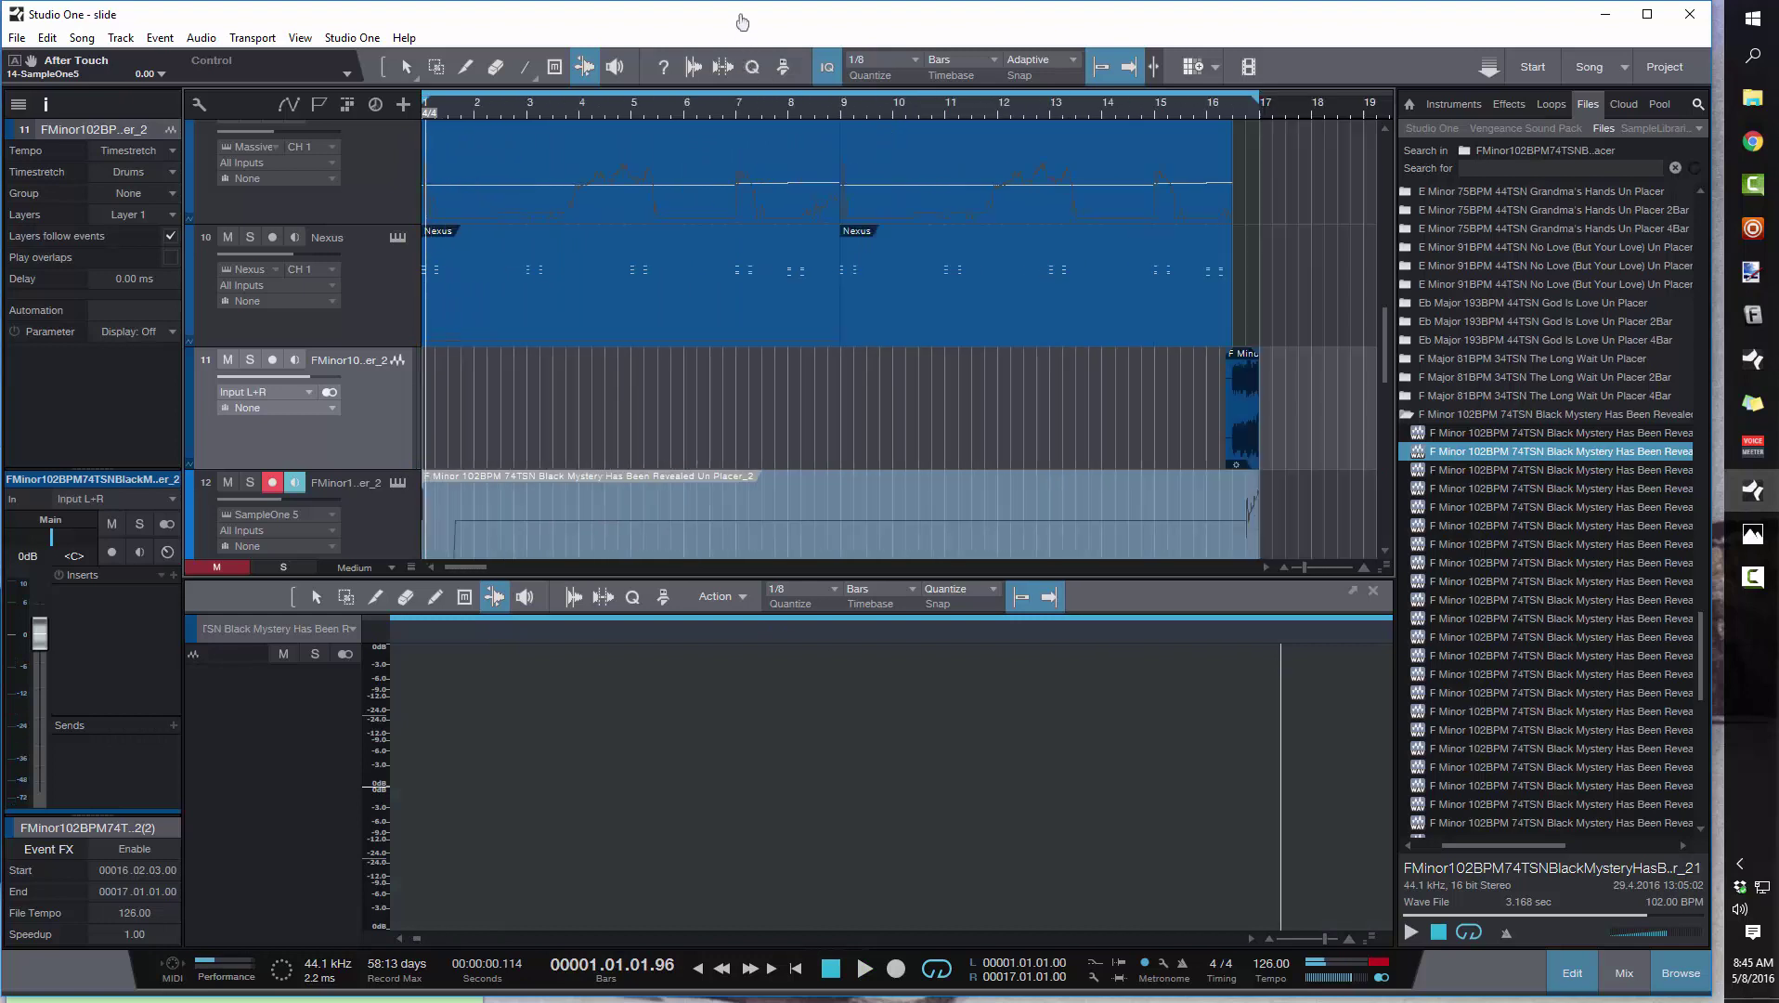
{"action": "left_click", "coordinate": [817, 103]}
{"action": "key", "text": "space"}
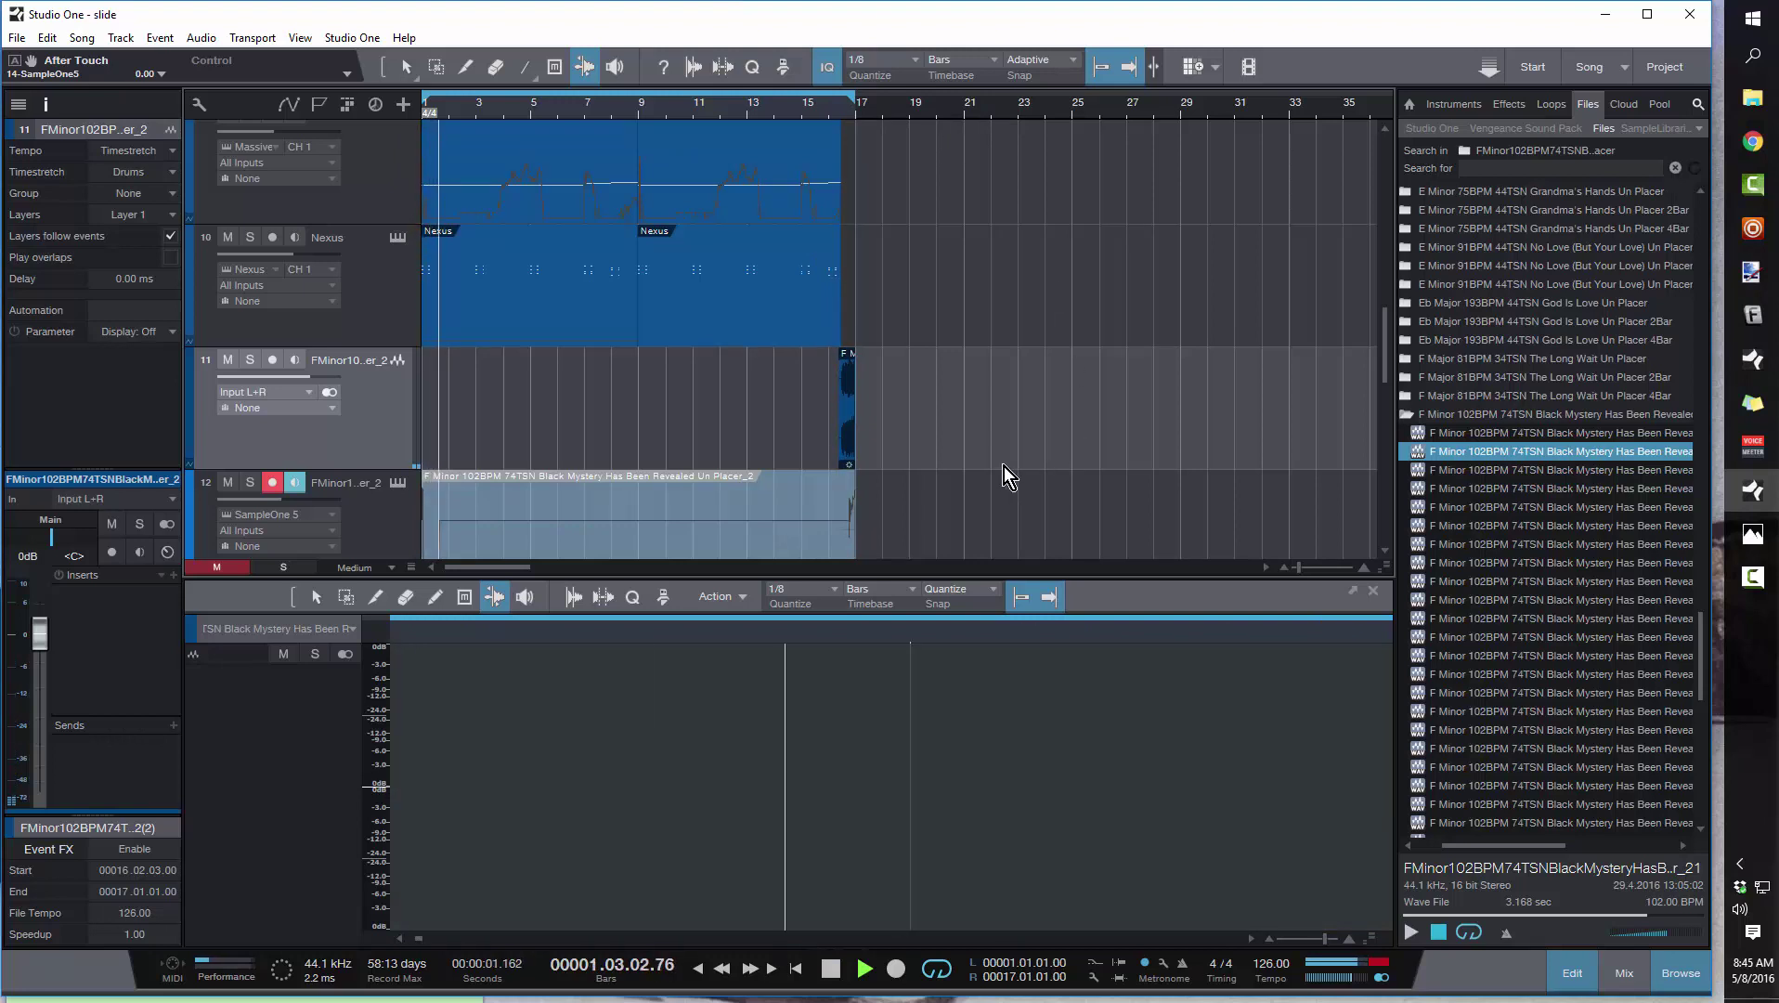
{"action": "key", "text": "space"}
Step: Add another bend marker to the bounced Black Mystery audio between bar 16 beat 4 and bar 17
{"action": "scroll", "coordinate": [855, 134], "scroll_direction": "up", "scroll_amount": 8}
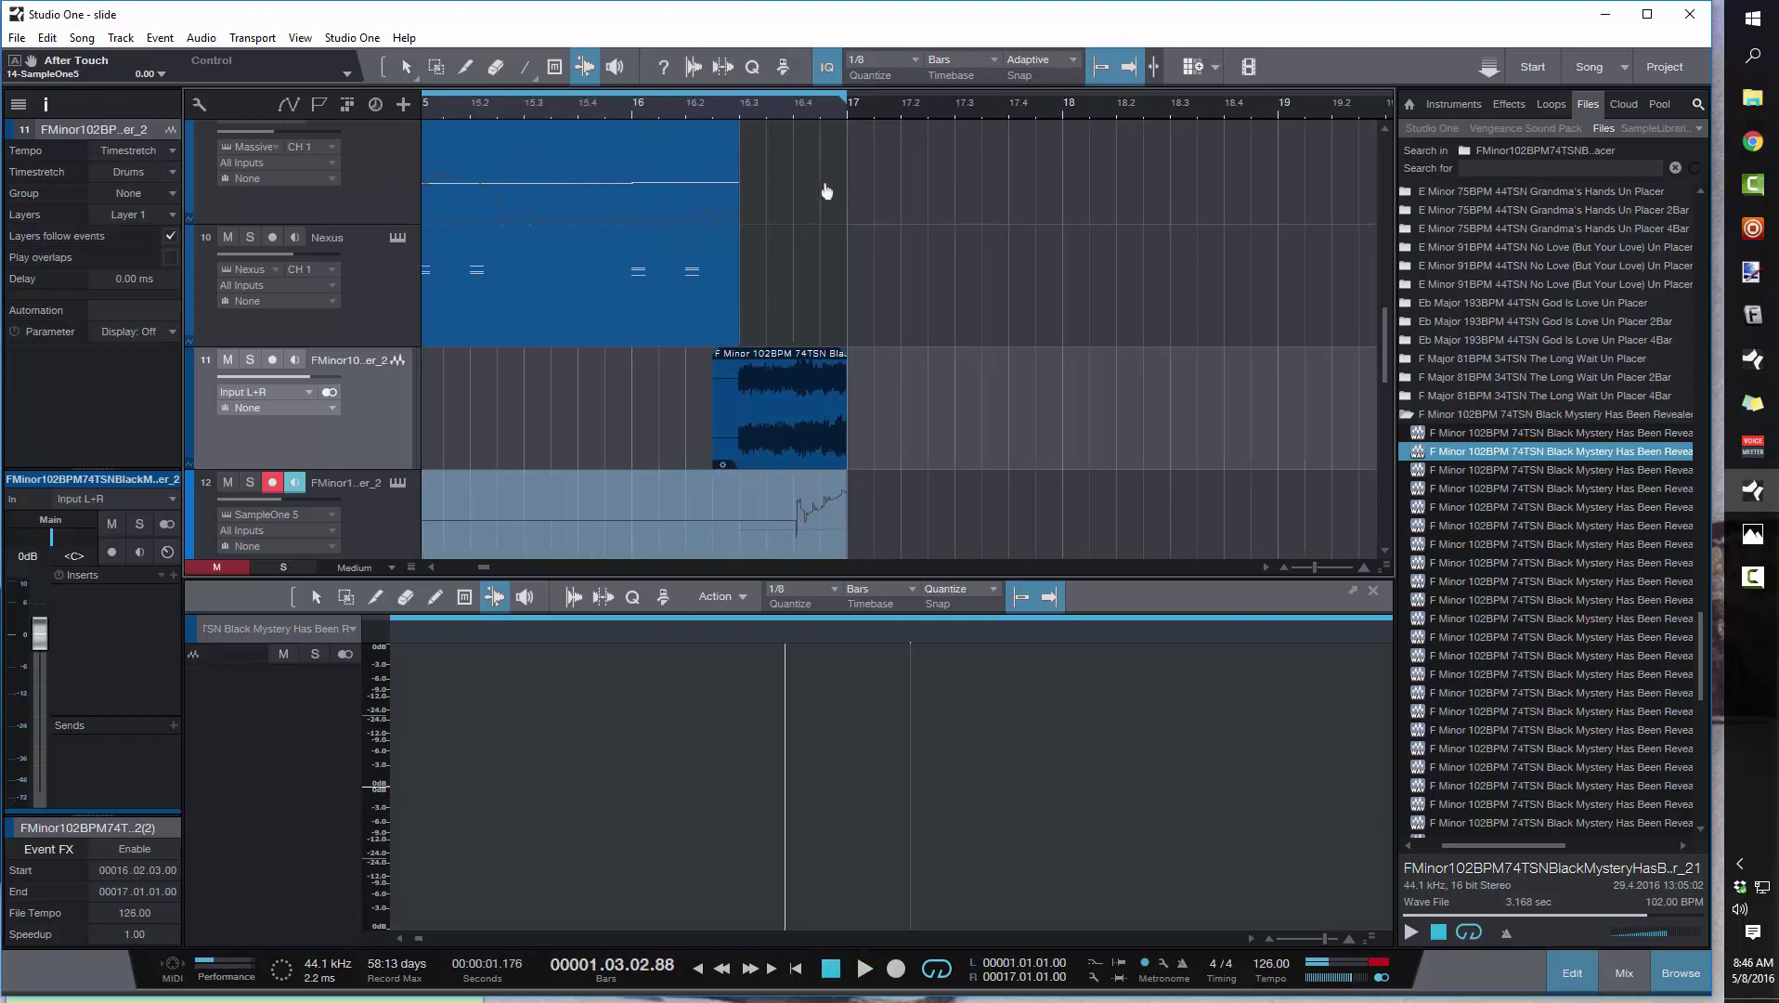
{"action": "scroll", "coordinate": [823, 204], "scroll_direction": "up", "scroll_amount": 4}
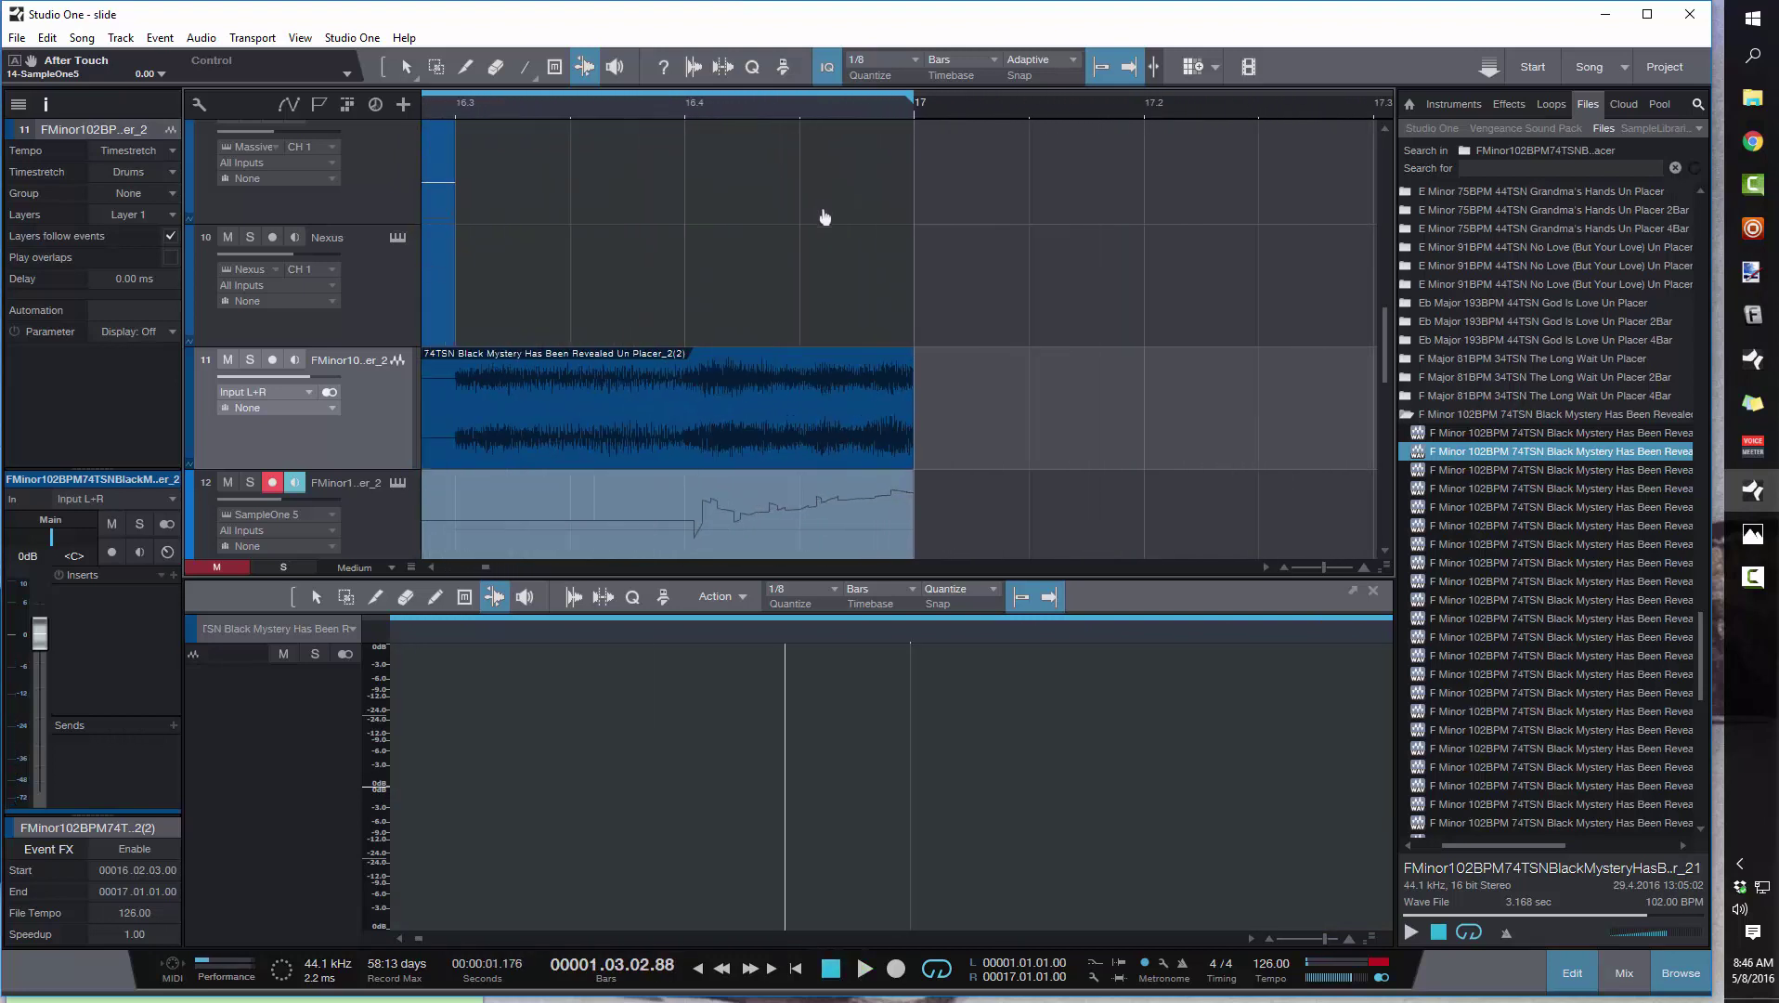
{"action": "left_click", "coordinate": [825, 371]}
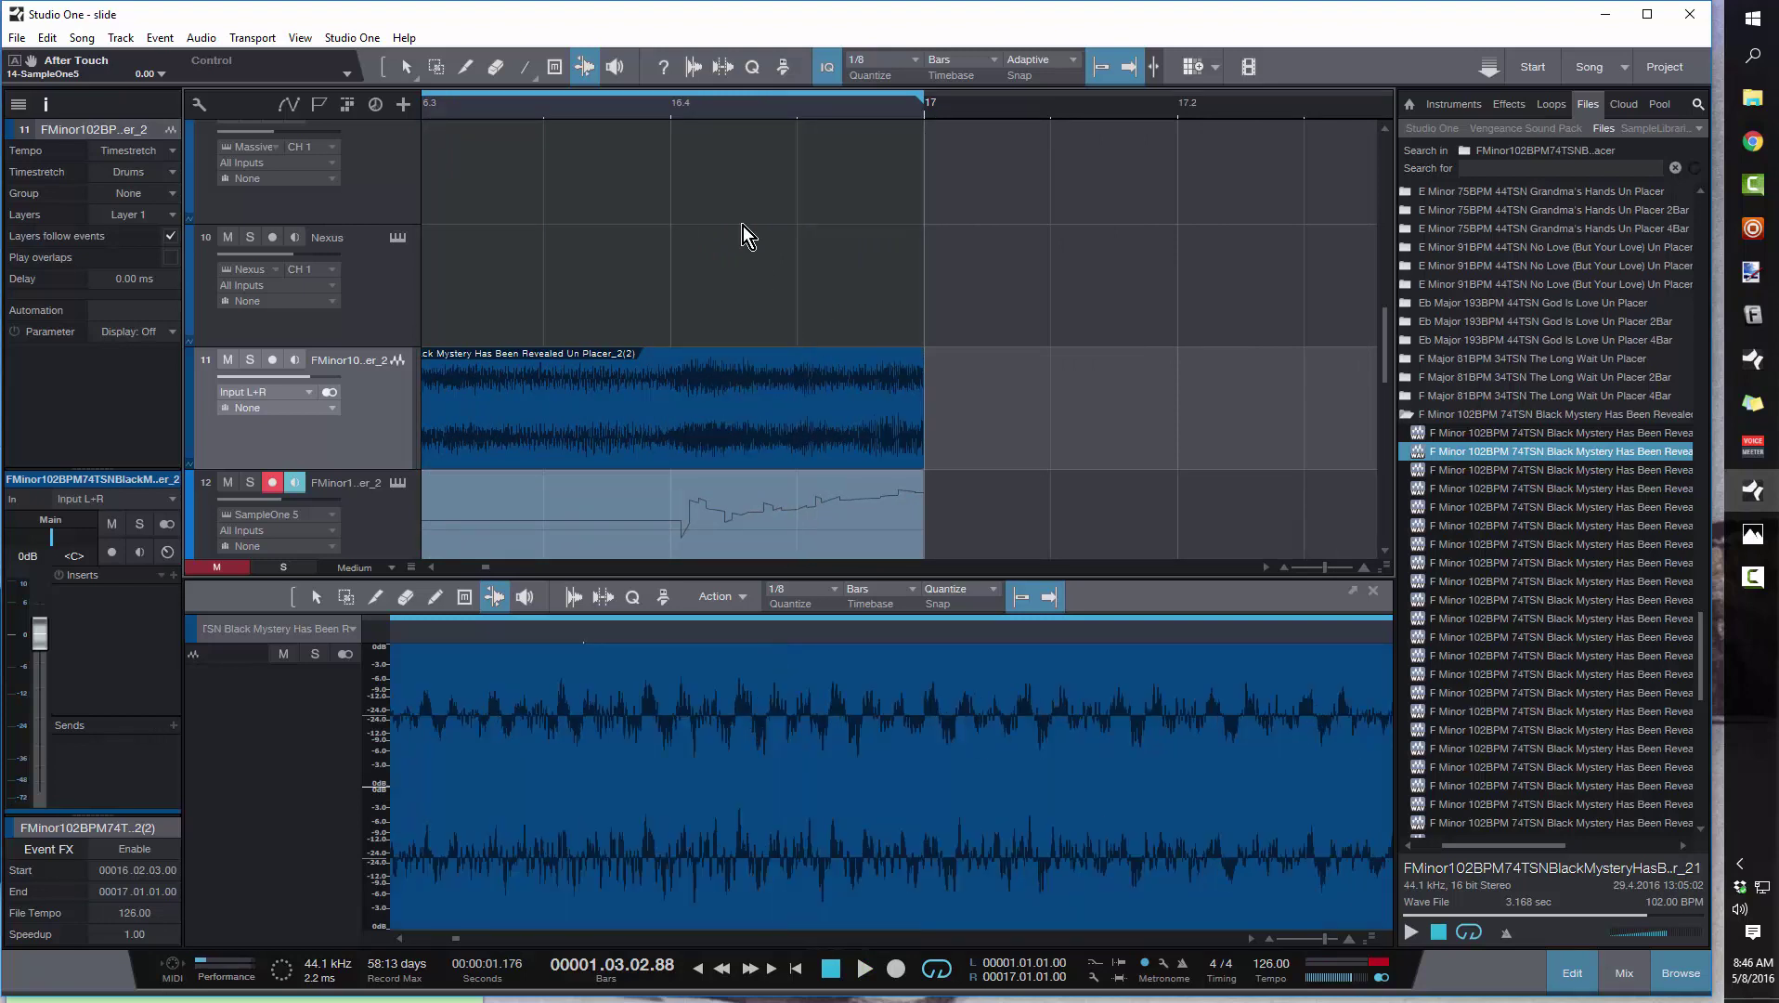
Step: Play the song from about bar 15 beat 2 through the loop's return to bar 1
{"action": "scroll", "coordinate": [735, 112], "scroll_direction": "down", "scroll_amount": 4}
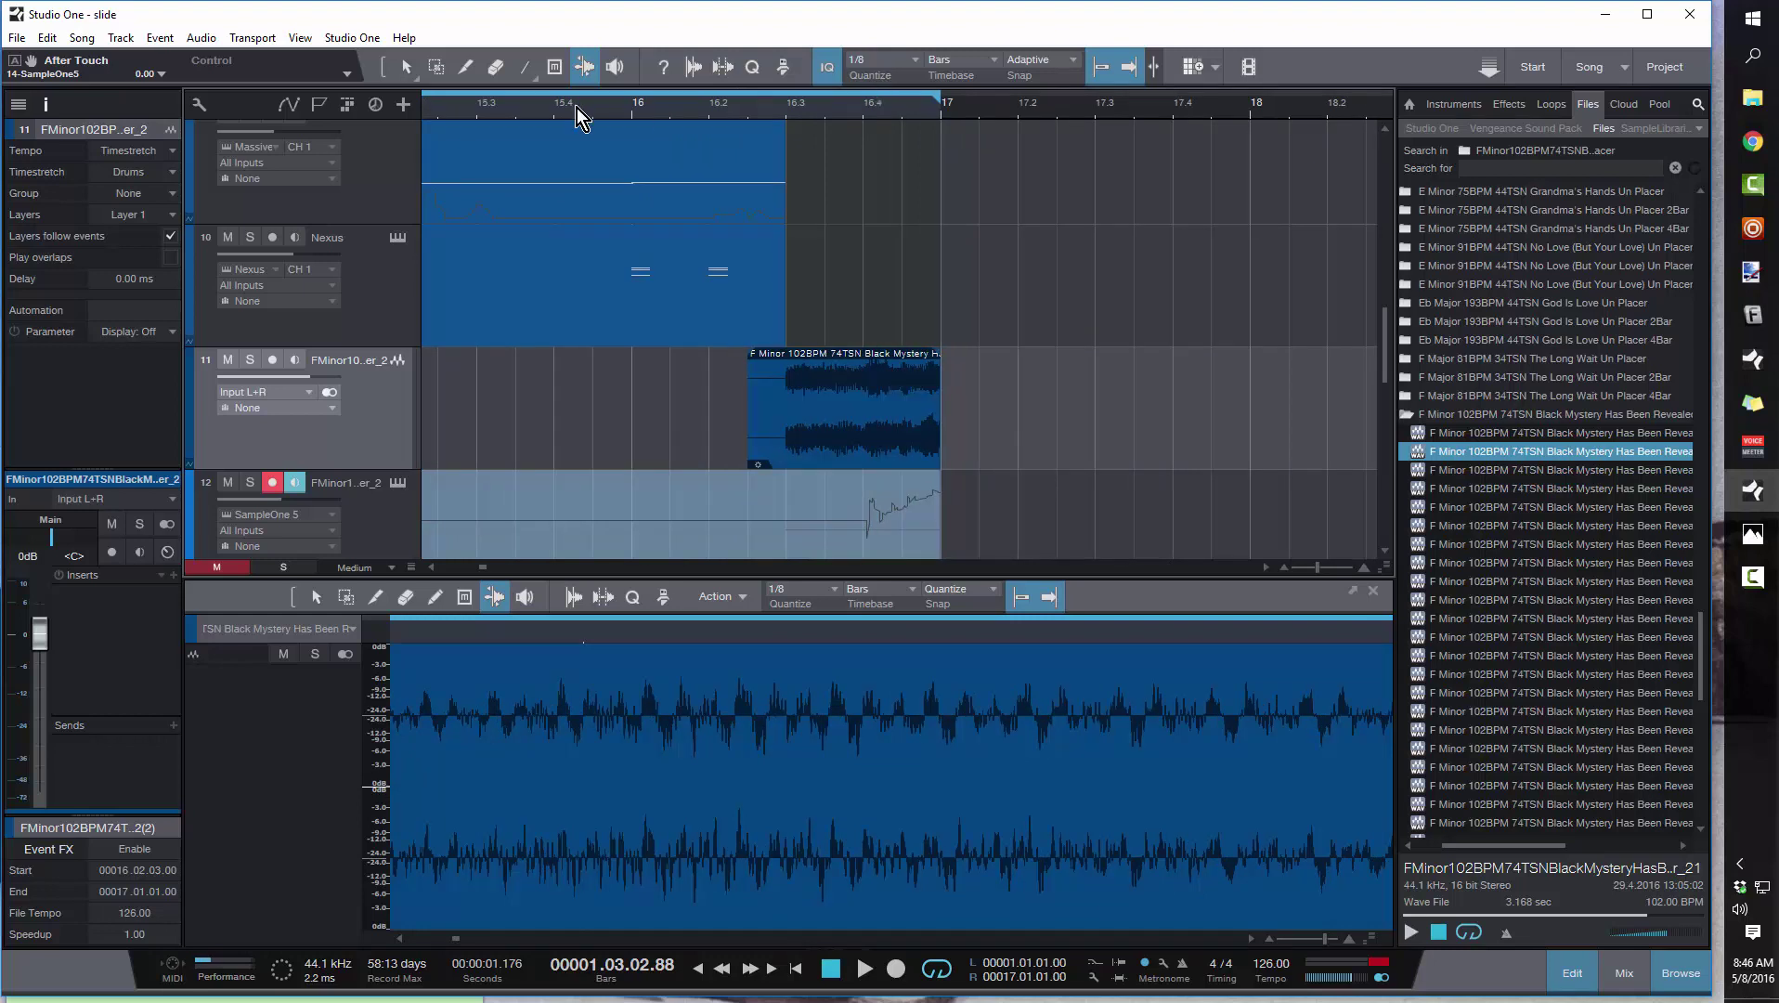
{"action": "left_click", "coordinate": [440, 107]}
{"action": "key", "text": "space"}
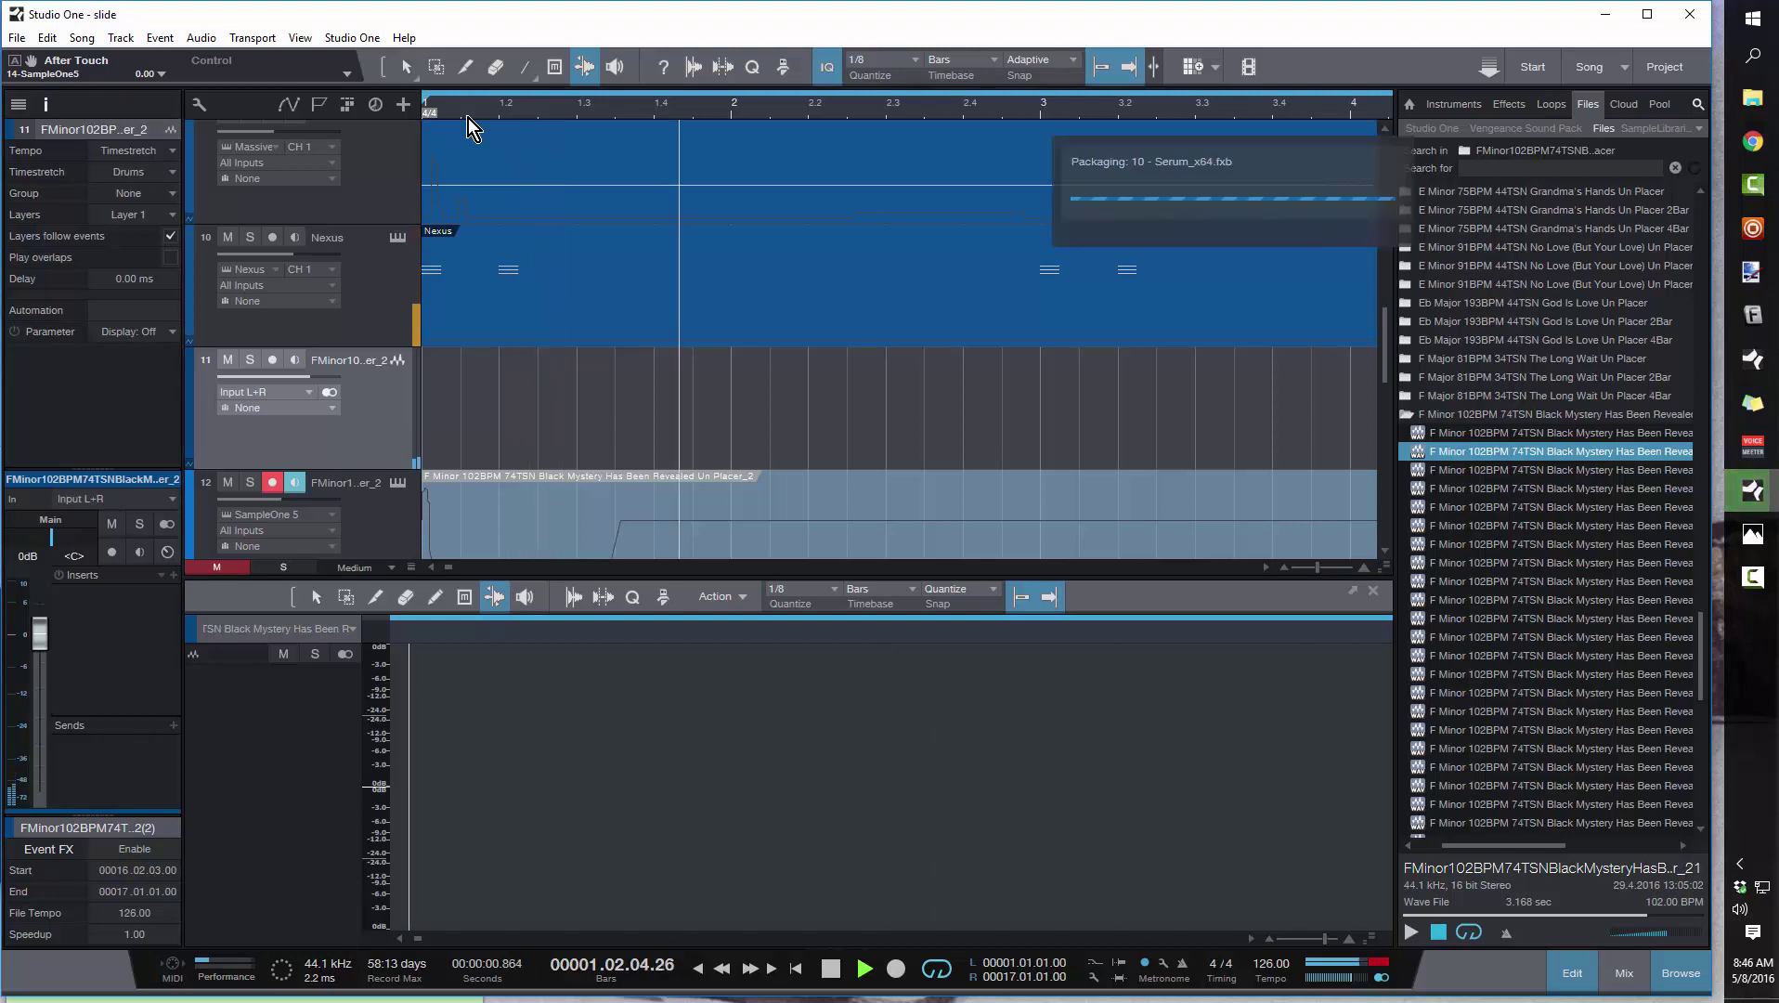
Step: Stop playback and examine the whole 16-bar arrangement across all tracks, including the ending transition at bar 16
{"action": "key", "text": "space"}
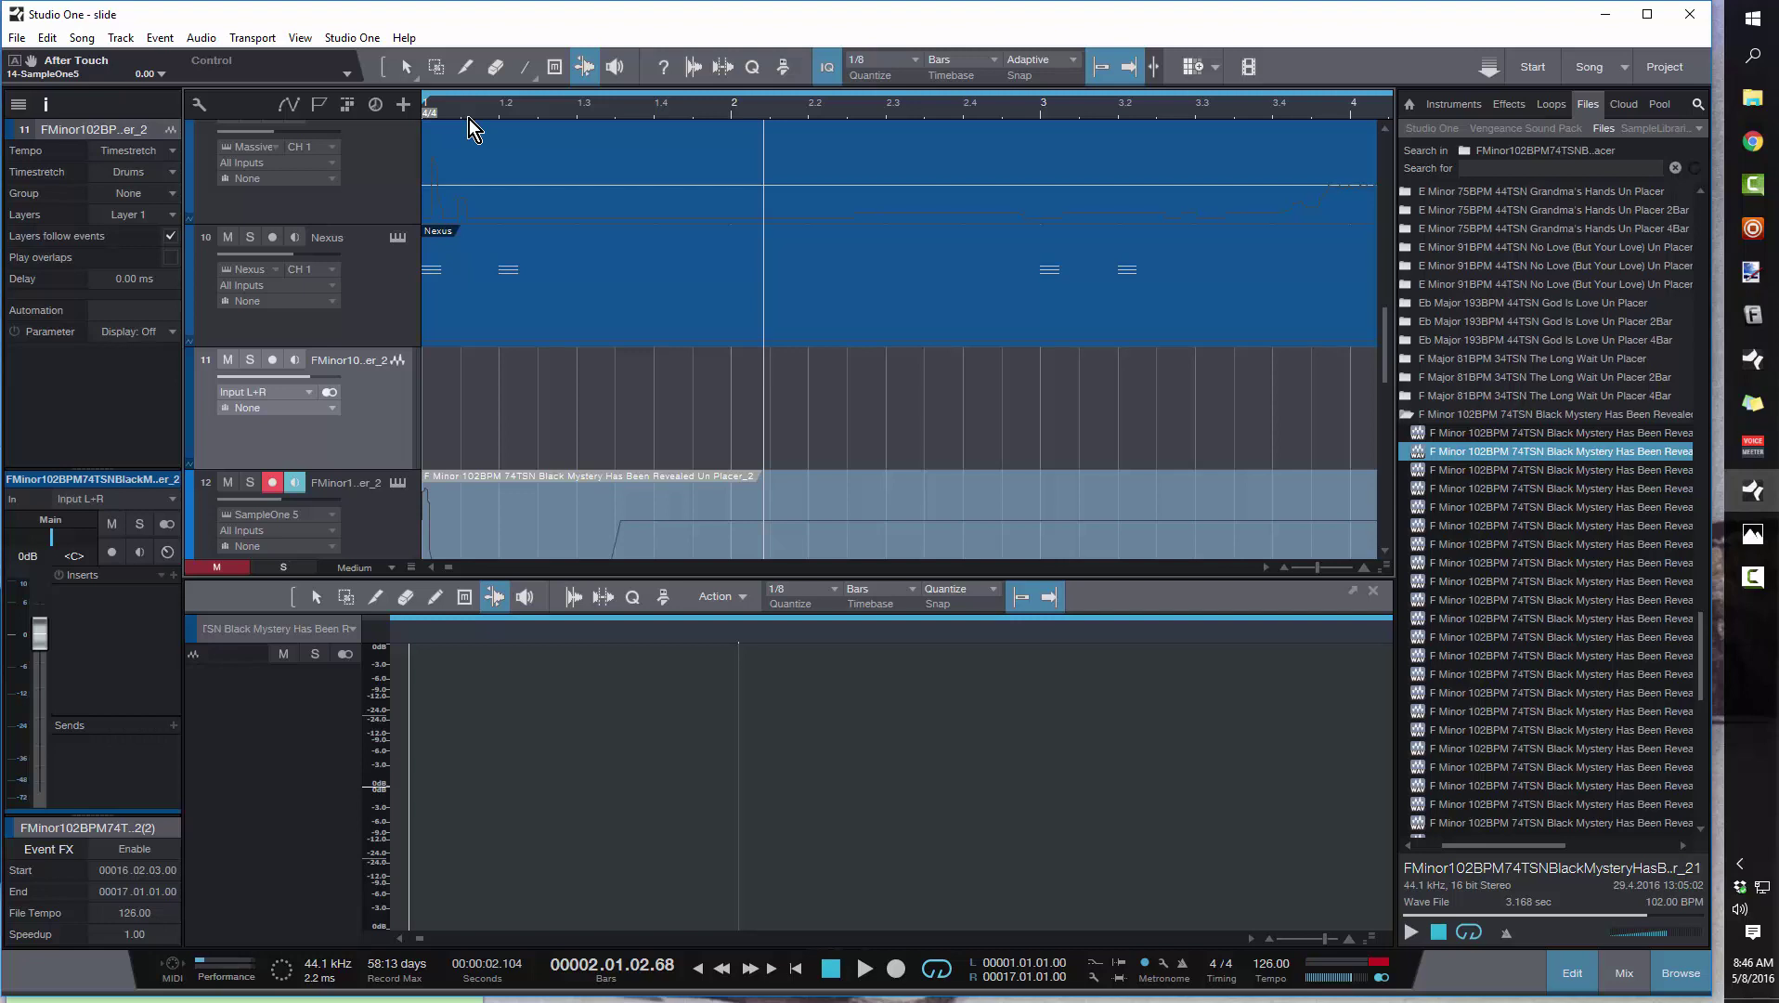
{"action": "left_click", "coordinate": [1380, 964]}
{"action": "scroll", "coordinate": [904, 391], "scroll_direction": "down", "scroll_amount": 3}
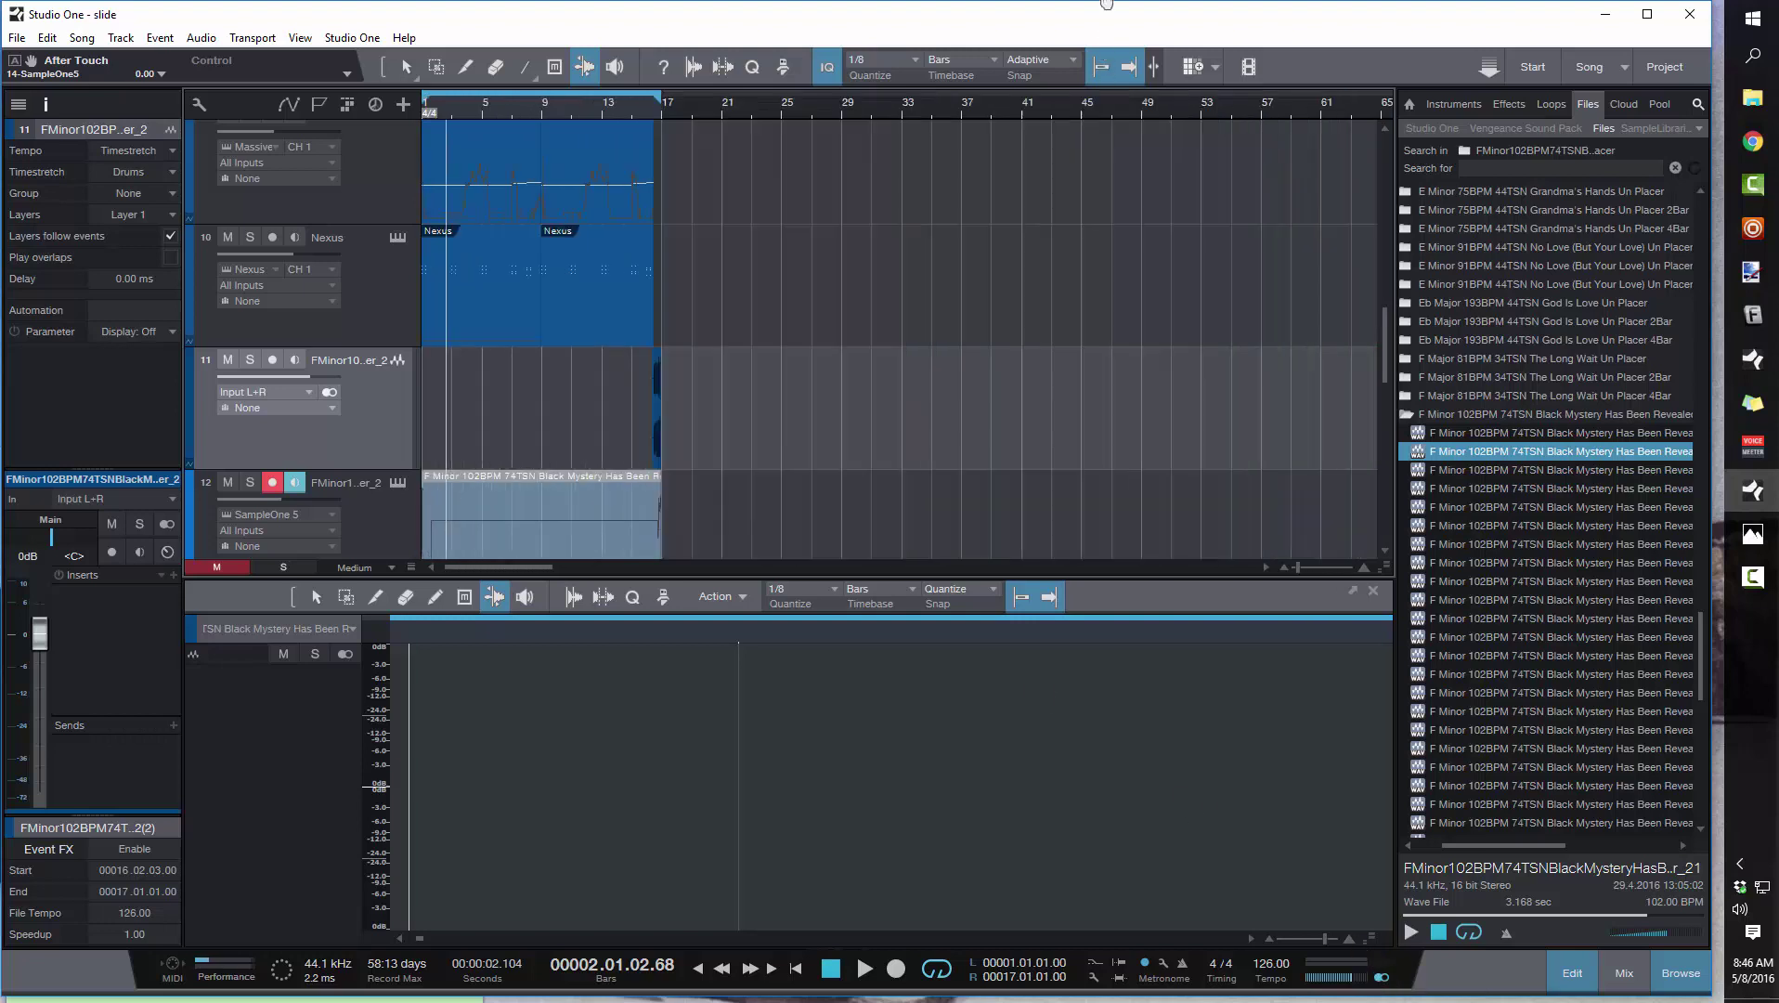
{"action": "scroll", "coordinate": [904, 394], "scroll_direction": "down", "scroll_amount": 1}
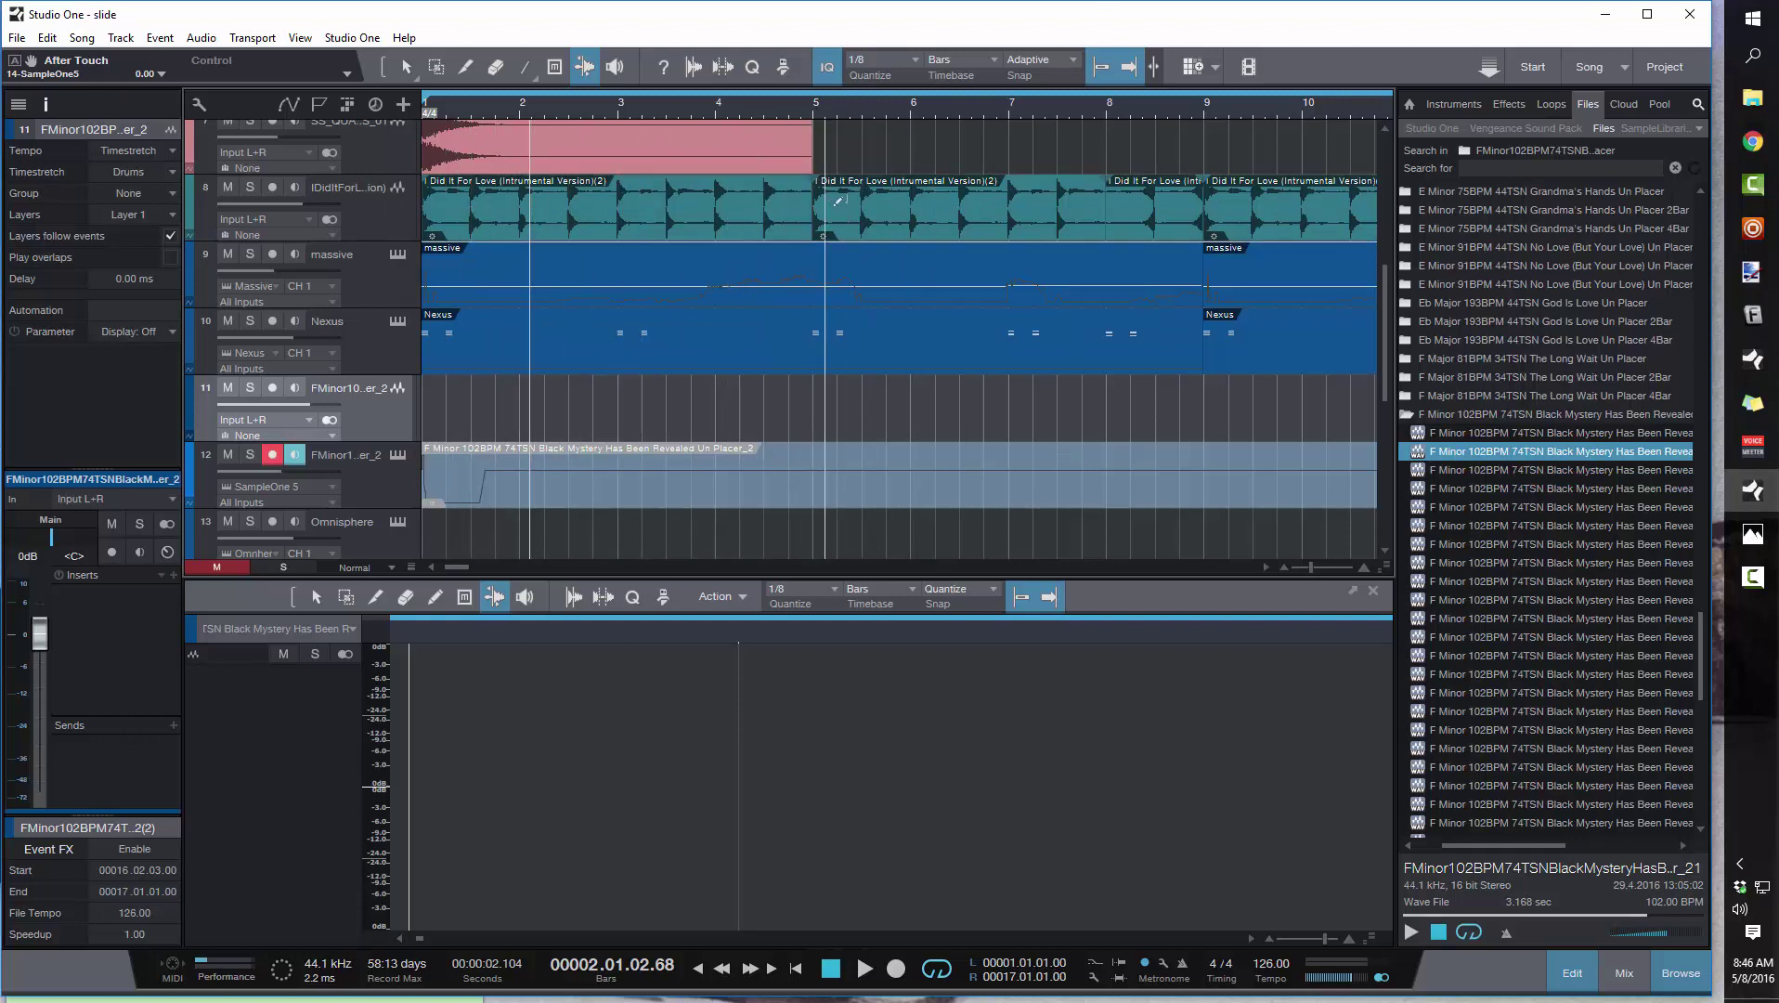
{"action": "key", "text": "w"}
{"action": "key", "text": "w"}
{"action": "key", "text": "w"}
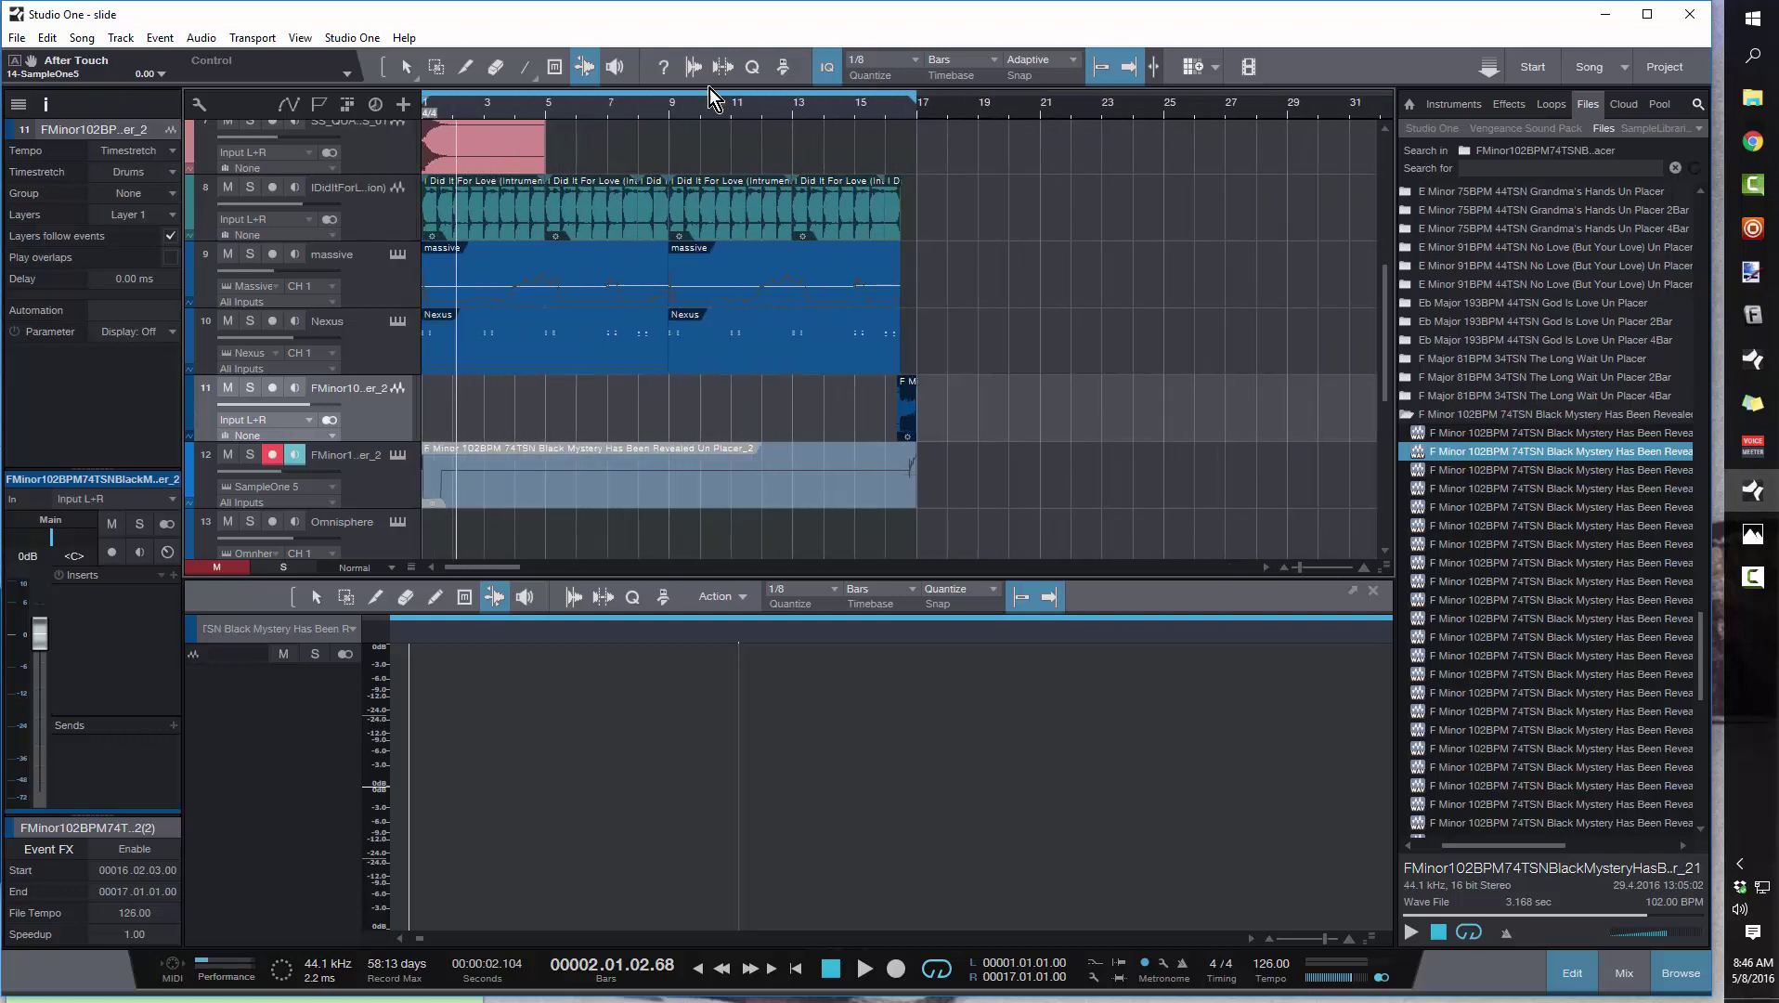
{"action": "key", "text": "shift+w"}
{"action": "key", "text": "shift+w"}
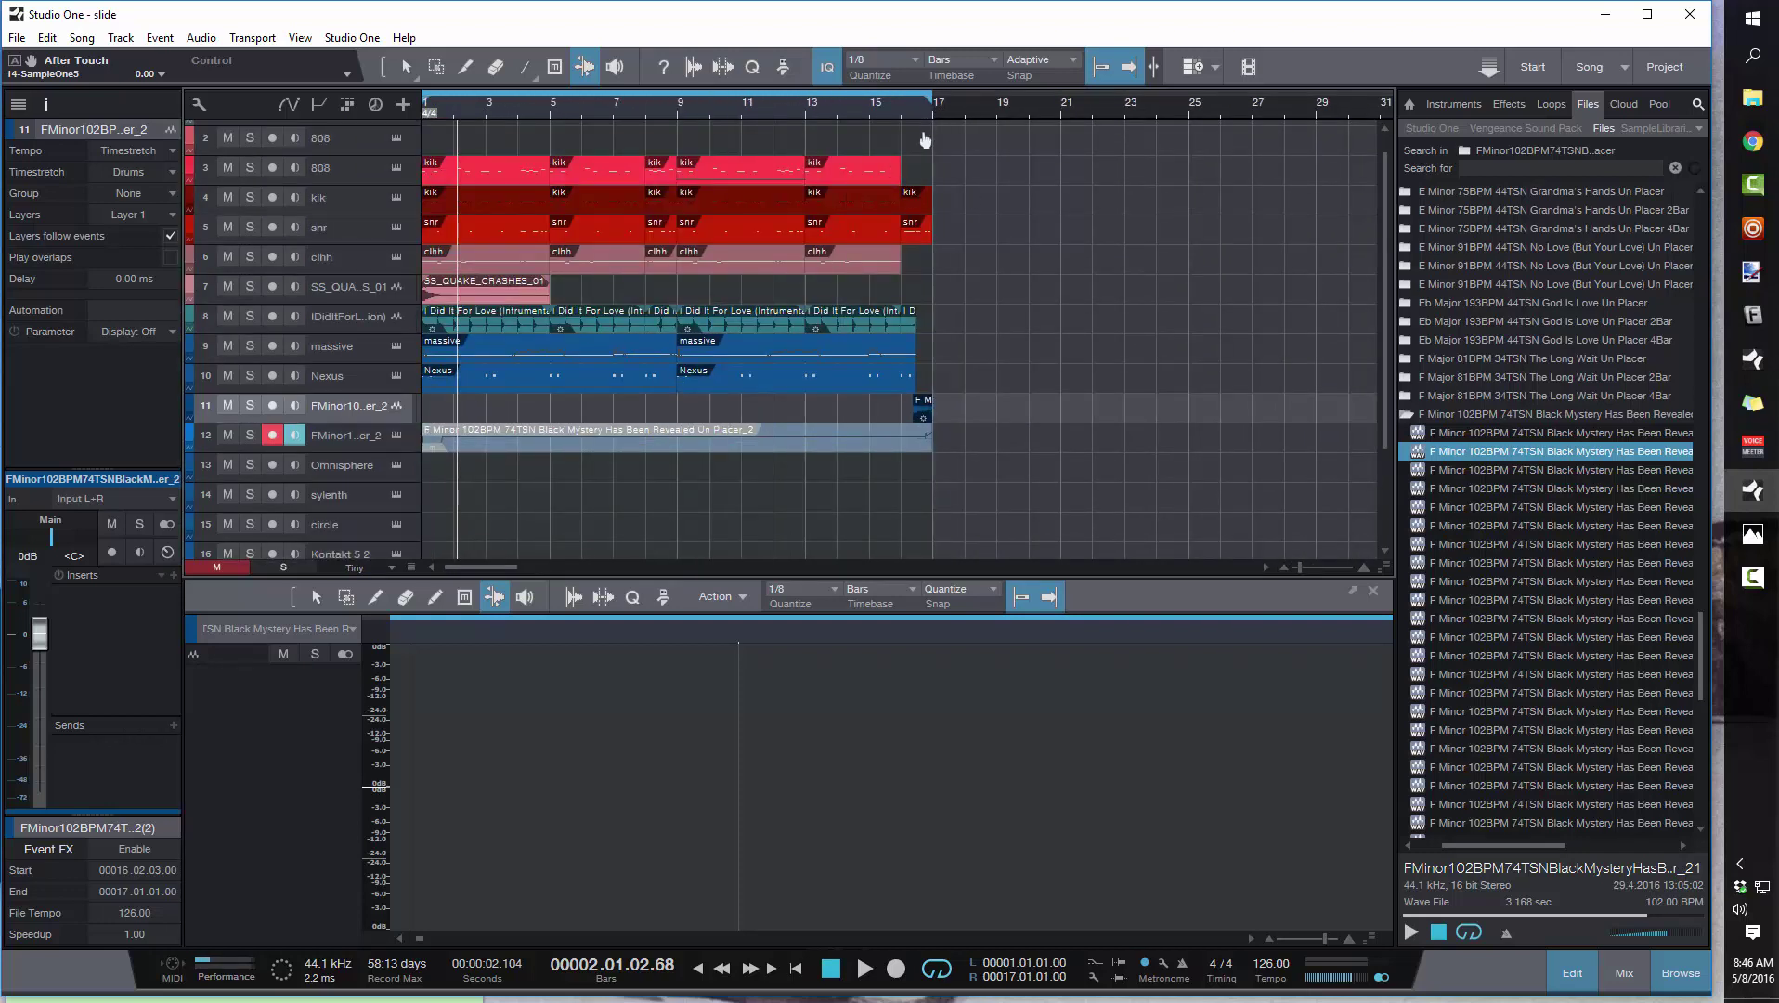
{"action": "scroll", "coordinate": [923, 139], "scroll_direction": "up", "scroll_amount": 4}
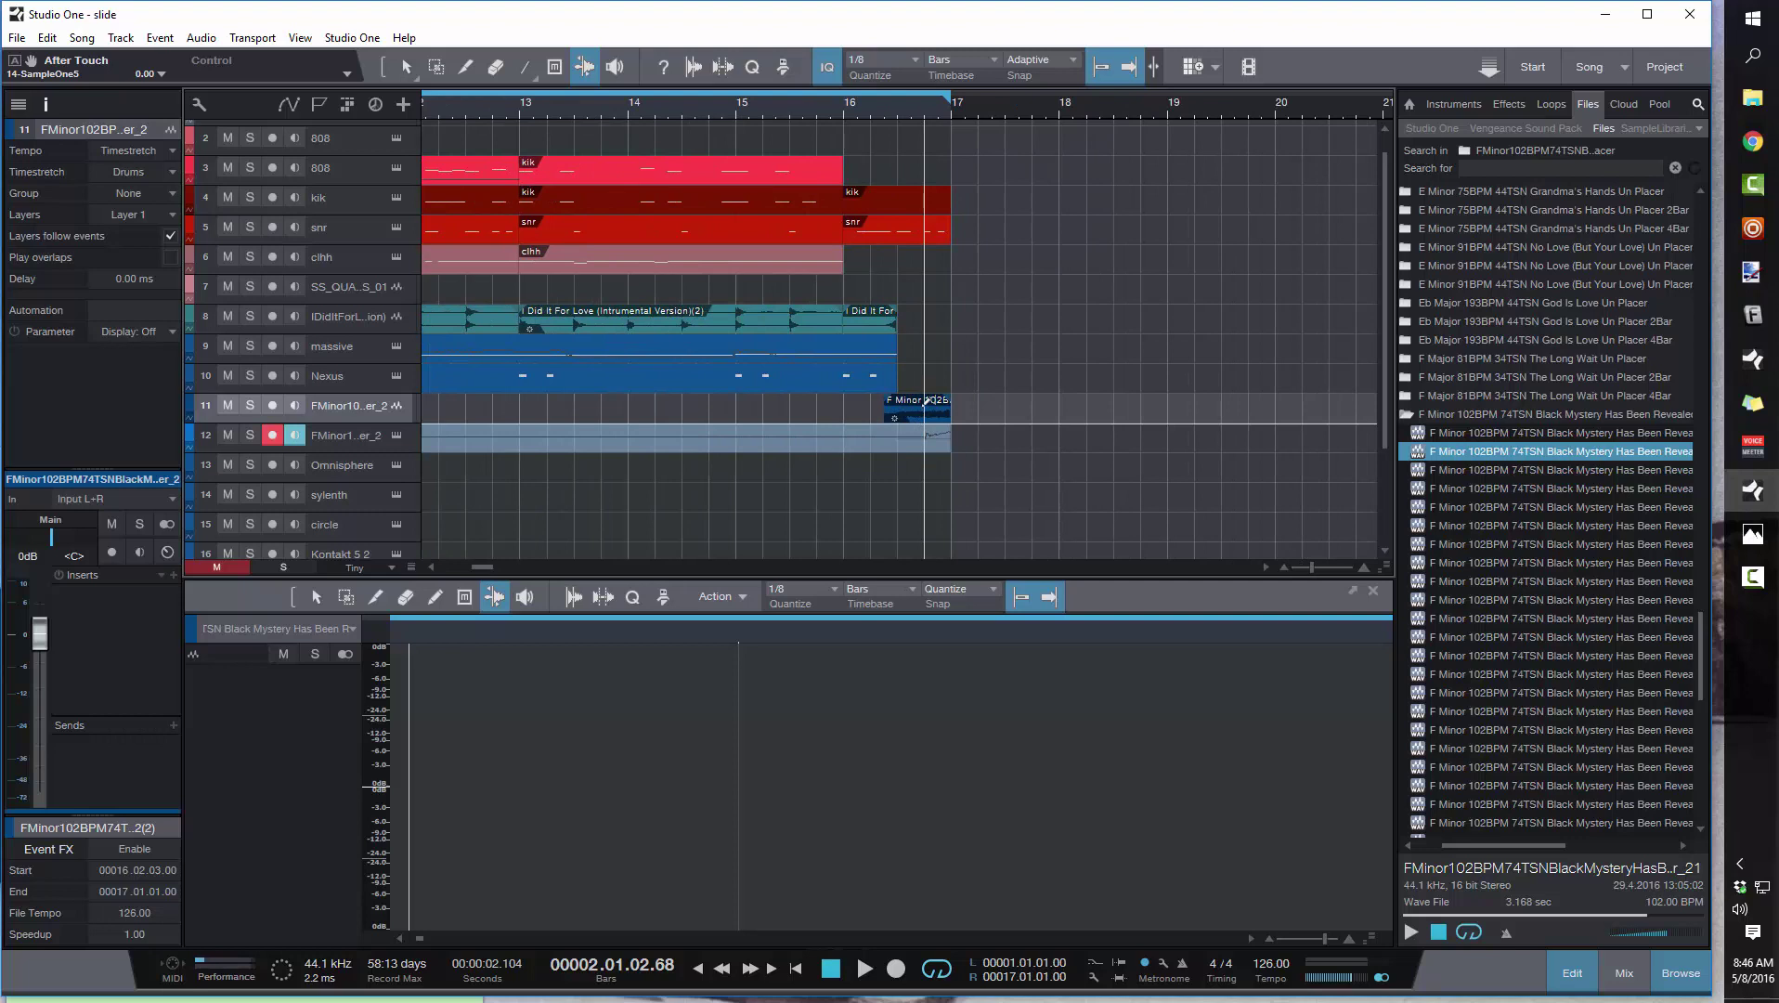
{"action": "left_click_drag", "start_coordinate": [780, 111], "coordinate": [947, 83]}
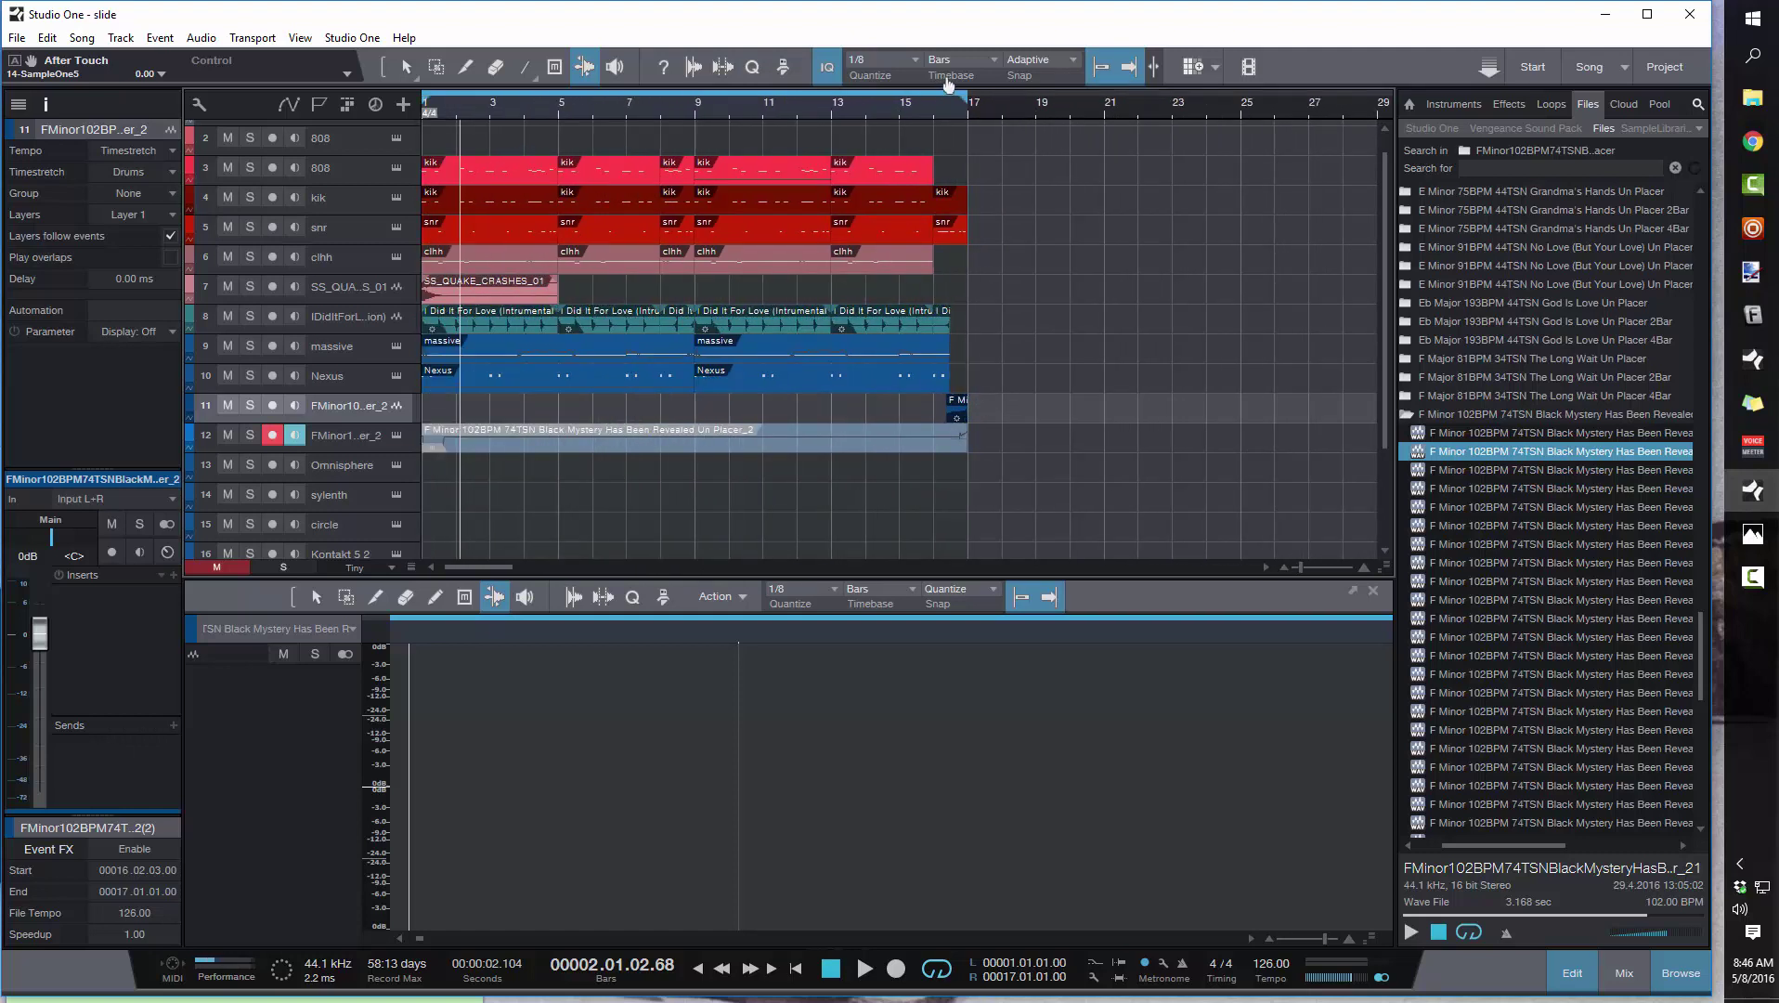